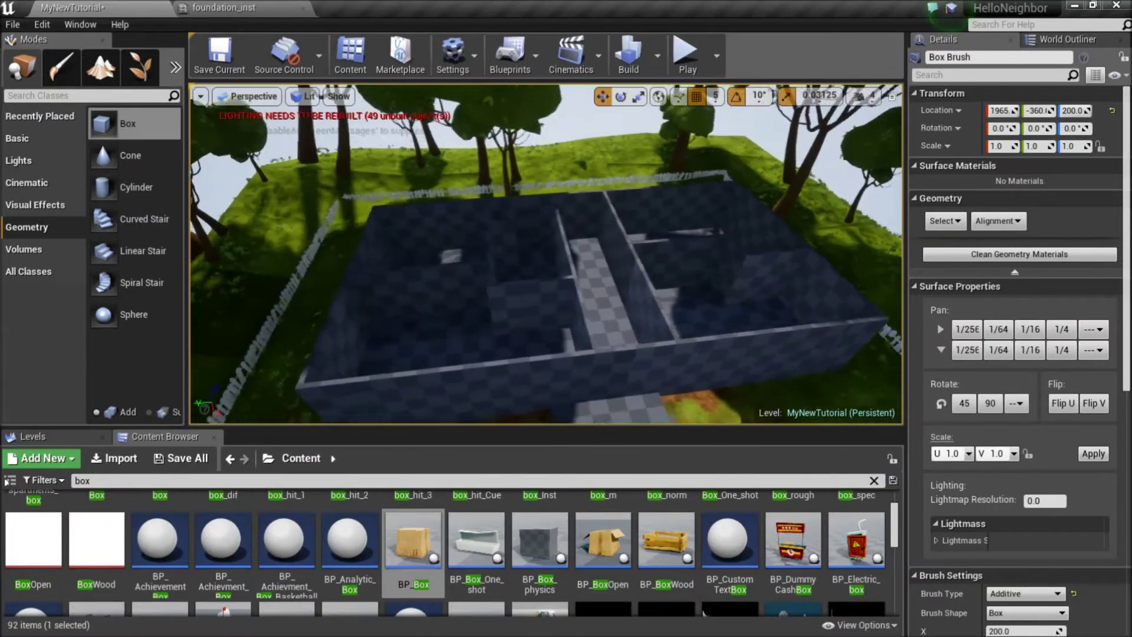
# Step: Scale the box brush to about 4.16 × 6.44 × 4.66 and drop it onto the ground in front of the house
pyautogui.moveTo(545, 253); pyautogui.dragTo(637, 307, button='right')
pyautogui.press('s')
pyautogui.moveTo(501, 352)
pyautogui.mouseDown(button='right')
pyautogui.moveTo(500, 336)
pyautogui.moveTo(528, 330)
pyautogui.moveTo(500, 352)
pyautogui.mouseUp(button='right')
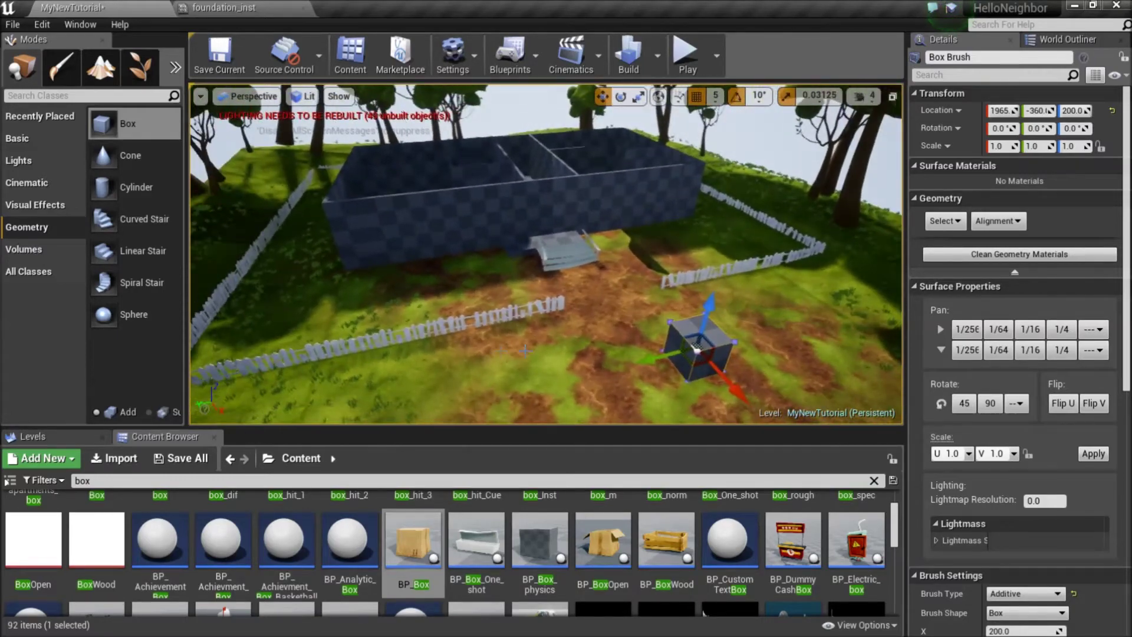
pyautogui.press('r')
pyautogui.moveTo(649, 359)
pyautogui.mouseDown()
pyautogui.moveTo(589, 373)
pyautogui.moveTo(632, 375)
pyautogui.mouseUp()
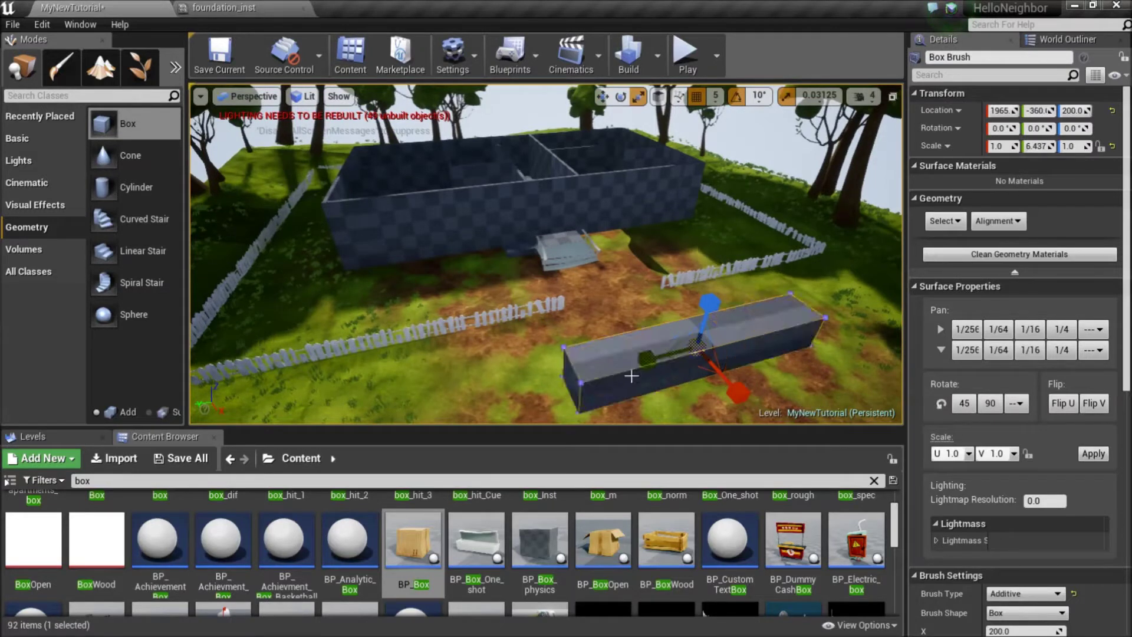
pyautogui.moveTo(734, 389); pyautogui.dragTo(767, 407)
pyautogui.moveTo(710, 304)
pyautogui.mouseDown()
pyautogui.moveTo(711, 221)
pyautogui.moveTo(724, 200)
pyautogui.mouseUp()
pyautogui.press('w')
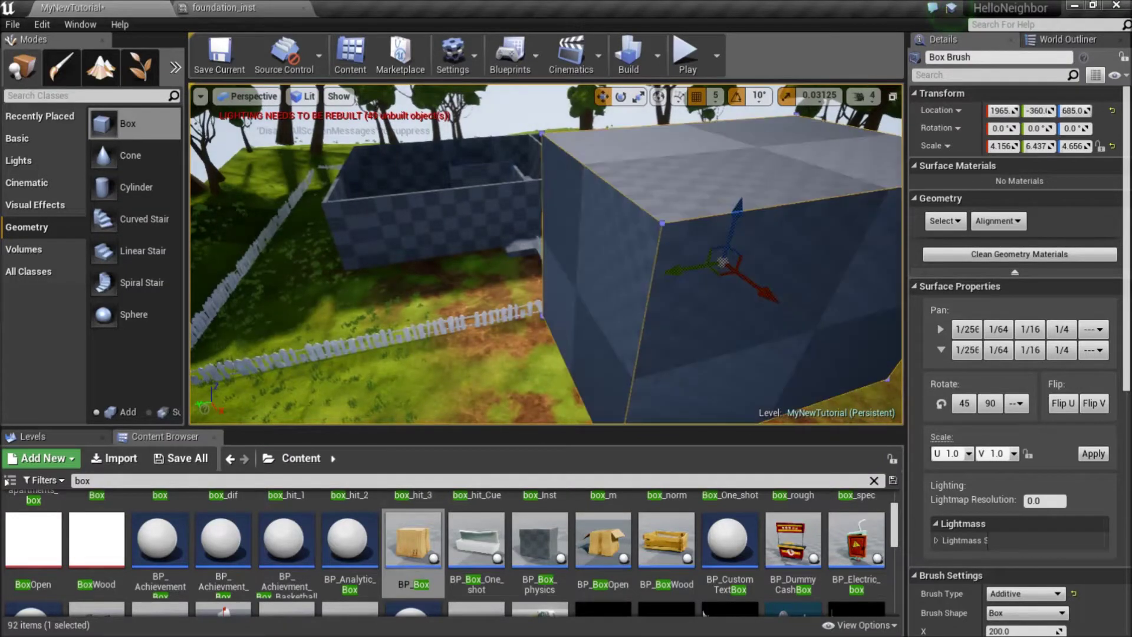
pyautogui.press('End')
pyautogui.moveTo(569, 248); pyautogui.dragTo(708, 289, button='right')
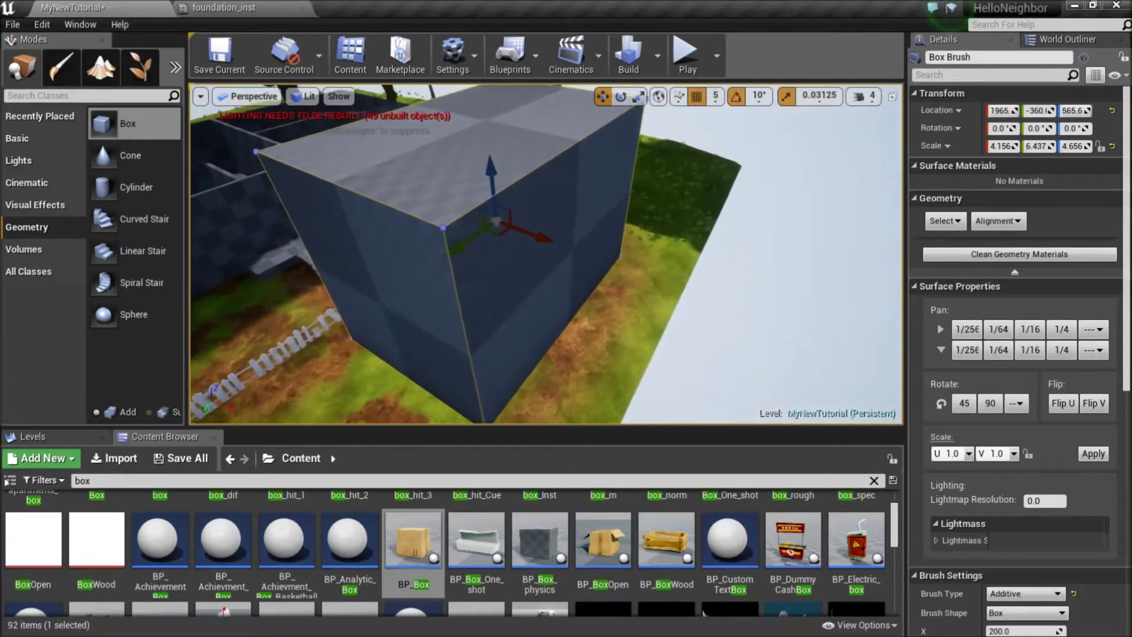
# Step: Make the large box brush hollow with a wall thickness of 10
pyautogui.scroll(-5, 1029, 464)
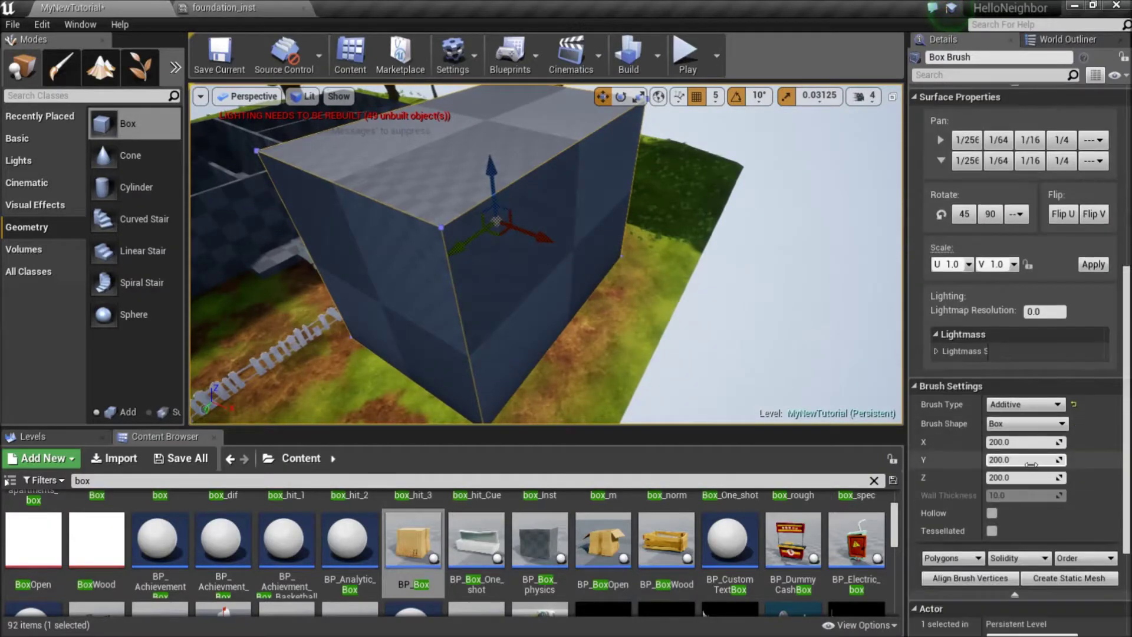
pyautogui.click(992, 513)
pyautogui.press('w')
pyautogui.moveTo(542, 279)
pyautogui.mouseDown(button='right')
pyautogui.moveTo(507, 295)
pyautogui.moveTo(495, 277)
pyautogui.moveTo(530, 242)
pyautogui.moveTo(584, 224)
pyautogui.moveTo(501, 224)
pyautogui.moveTo(489, 248)
pyautogui.moveTo(555, 277)
pyautogui.moveTo(529, 258)
pyautogui.moveTo(540, 265)
pyautogui.moveTo(525, 276)
pyautogui.mouseUp(button='right')
pyautogui.press('s')
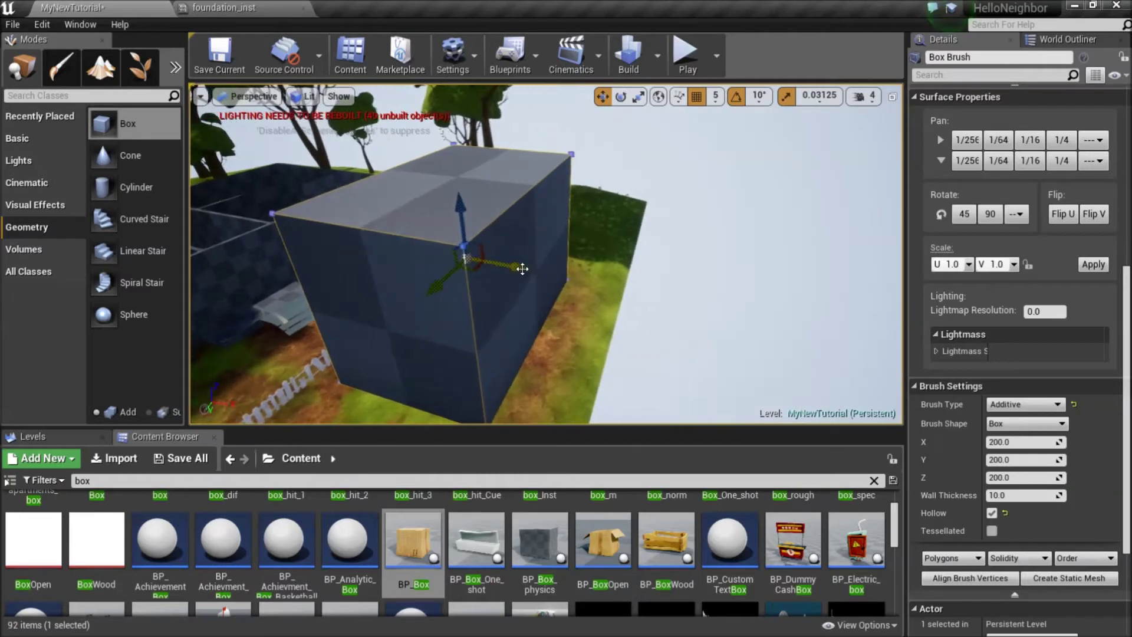
# Step: Duplicate the hollow box along X to 2800, scale the copy's Y to about 4.81 and shift it to about Y -205
pyautogui.keyDown('alt'); pyautogui.moveTo(522, 268); pyautogui.dragTo(687, 295); pyautogui.keyUp('alt')
pyautogui.moveTo(688, 294)
pyautogui.mouseDown(button='right')
pyautogui.moveTo(666, 307)
pyautogui.moveTo(631, 301)
pyautogui.moveTo(666, 294)
pyautogui.moveTo(708, 307)
pyautogui.moveTo(725, 286)
pyautogui.moveTo(590, 283)
pyautogui.moveTo(572, 328)
pyautogui.moveTo(656, 290)
pyautogui.moveTo(589, 276)
pyautogui.moveTo(680, 189)
pyautogui.mouseUp(button='right')
pyautogui.moveTo(627, 241)
pyautogui.mouseDown(button='right')
pyautogui.moveTo(686, 233)
pyautogui.moveTo(646, 352)
pyautogui.mouseUp(button='right')
pyautogui.click(686, 232)
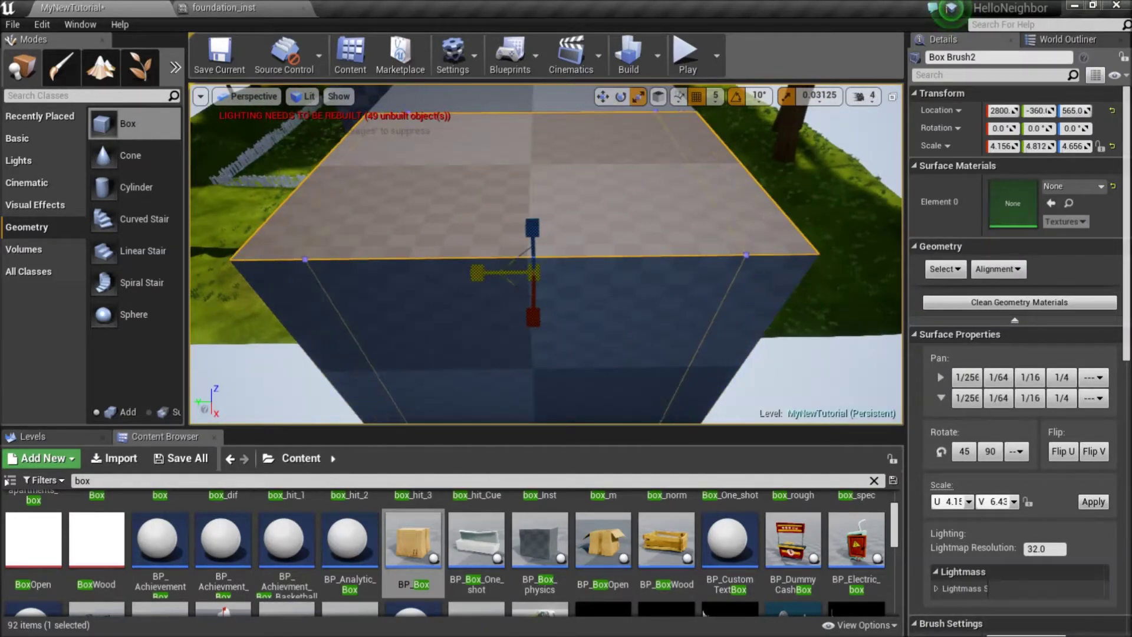
pyautogui.moveTo(477, 271); pyautogui.dragTo(476, 269)
pyautogui.moveTo(508, 220); pyautogui.dragTo(504, 165, button='right')
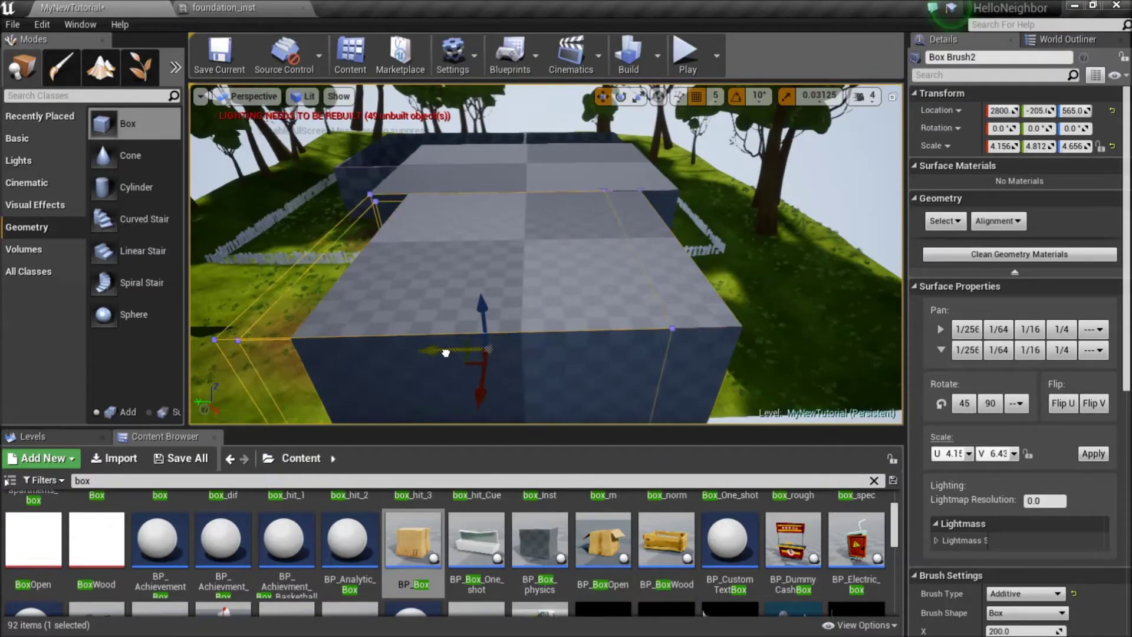
pyautogui.moveTo(741, 221)
pyautogui.mouseDown(button='right')
pyautogui.moveTo(623, 221)
pyautogui.moveTo(741, 221)
pyautogui.moveTo(740, 265)
pyautogui.moveTo(764, 259)
pyautogui.moveTo(681, 277)
pyautogui.moveTo(565, 248)
pyautogui.moveTo(702, 233)
pyautogui.mouseUp(button='right')
pyautogui.scroll(5, 622, 220)
pyautogui.moveTo(558, 247)
pyautogui.mouseDown(button='right')
pyautogui.moveTo(738, 382)
pyautogui.moveTo(712, 337)
pyautogui.mouseUp(button='right')
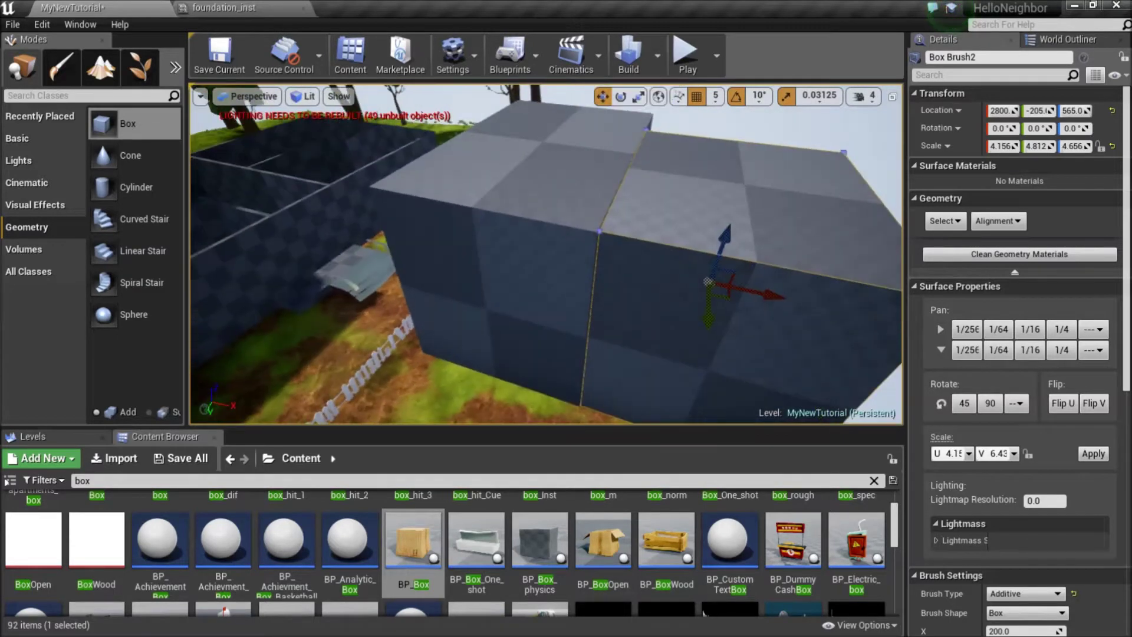
# Step: Delete both example box brushes in front of the house
pyautogui.click(611, 286)
pyautogui.click(534, 283)
pyautogui.moveTo(705, 295)
pyautogui.mouseDown(button='right')
pyautogui.moveTo(705, 283)
pyautogui.moveTo(595, 300)
pyautogui.moveTo(531, 289)
pyautogui.mouseUp(button='right')
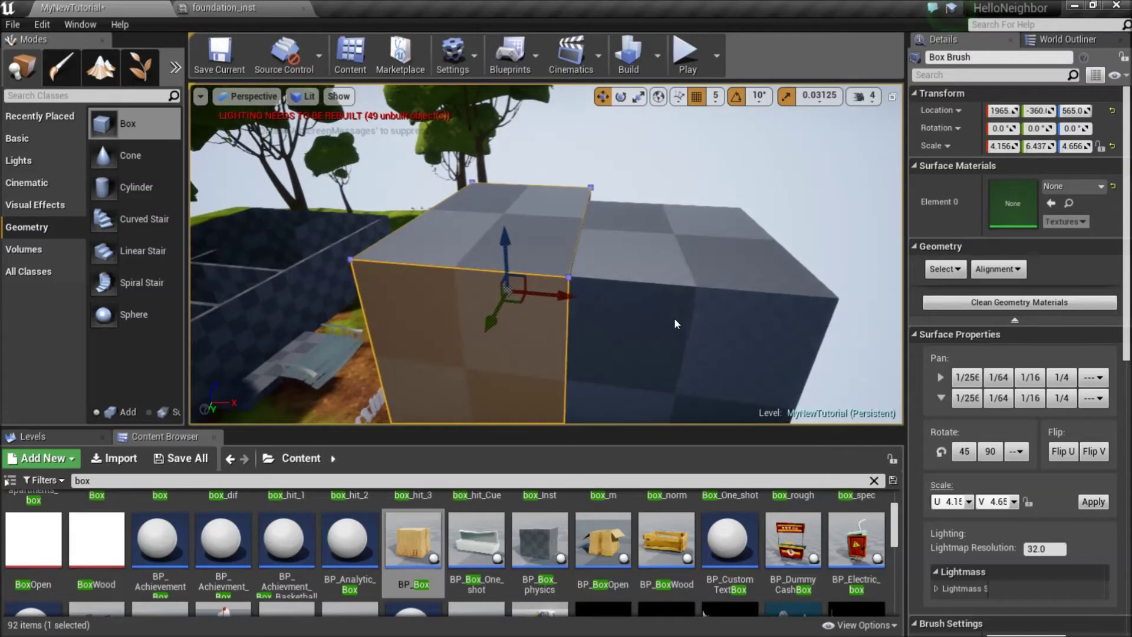
pyautogui.hotkey('ctrl', 'z')
pyautogui.click(647, 405)
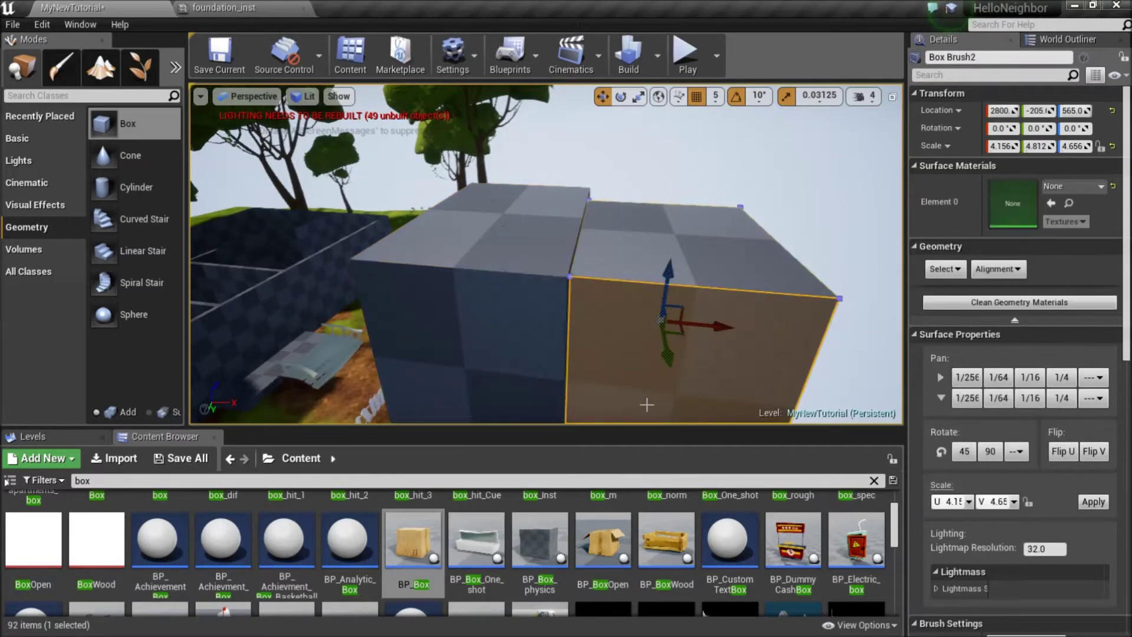
pyautogui.keyDown('ctrl'); pyautogui.click(467, 267); pyautogui.keyUp('ctrl')
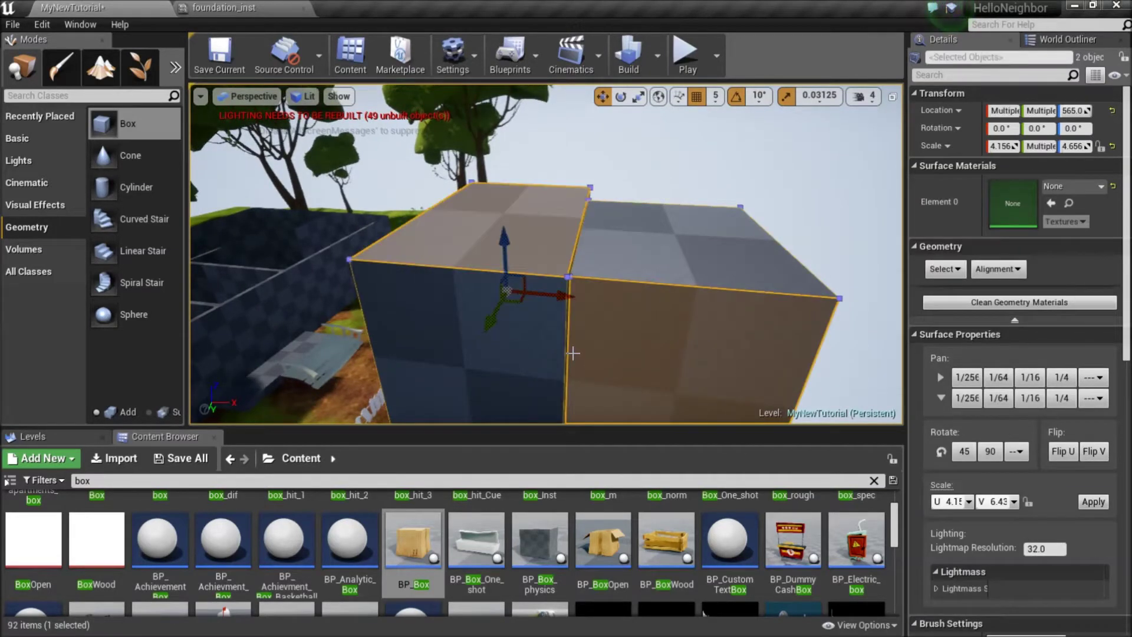
pyautogui.press('Delete')
# Step: Select all the outside wall brushes from OutsideWall through OutsideWall46
pyautogui.moveTo(573, 353); pyautogui.dragTo(354, 142, button='right')
pyautogui.press('w')
pyautogui.moveTo(501, 277); pyautogui.dragTo(551, 298, button='right')
pyautogui.moveTo(485, 140); pyautogui.dragTo(745, 313, button='right')
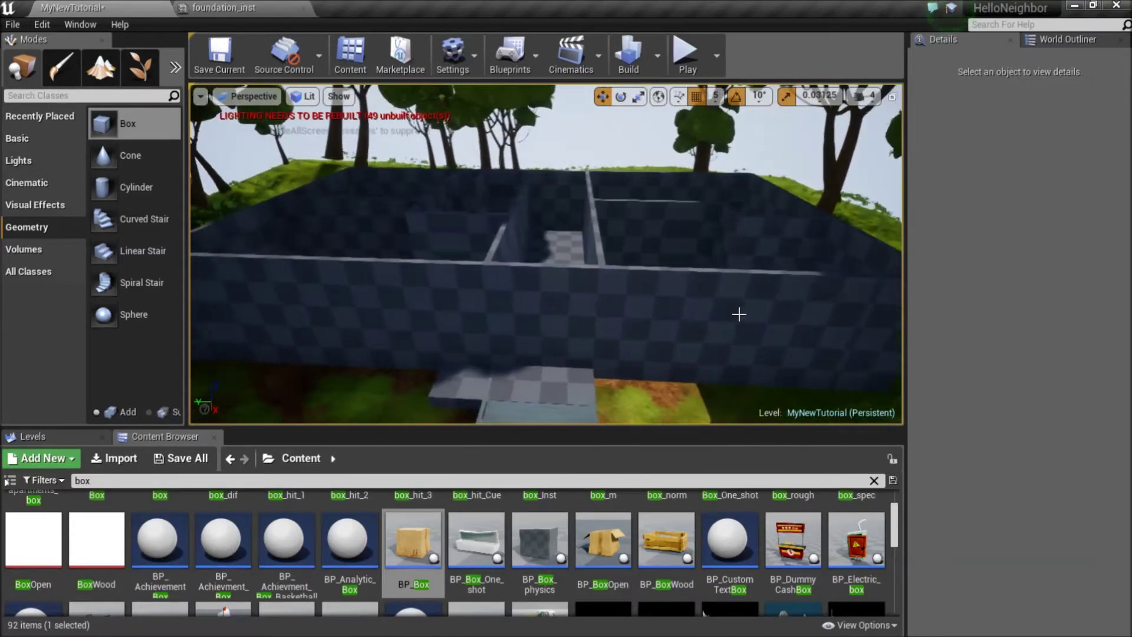
pyautogui.click(1067, 39)
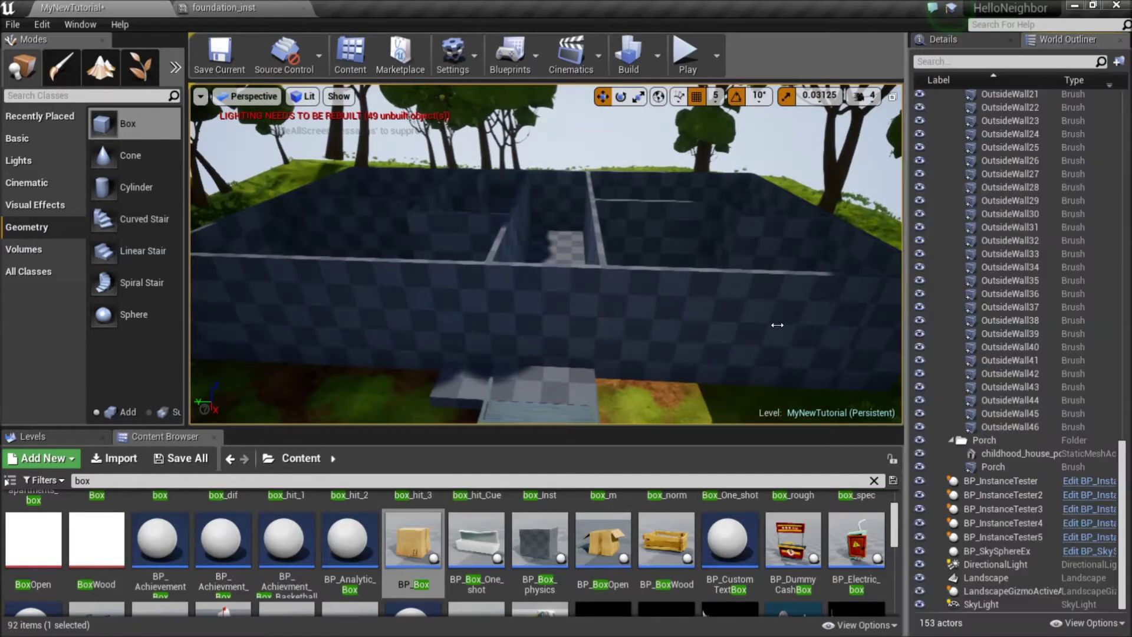
pyautogui.click(1046, 429)
pyautogui.scroll(12, 1070, 338)
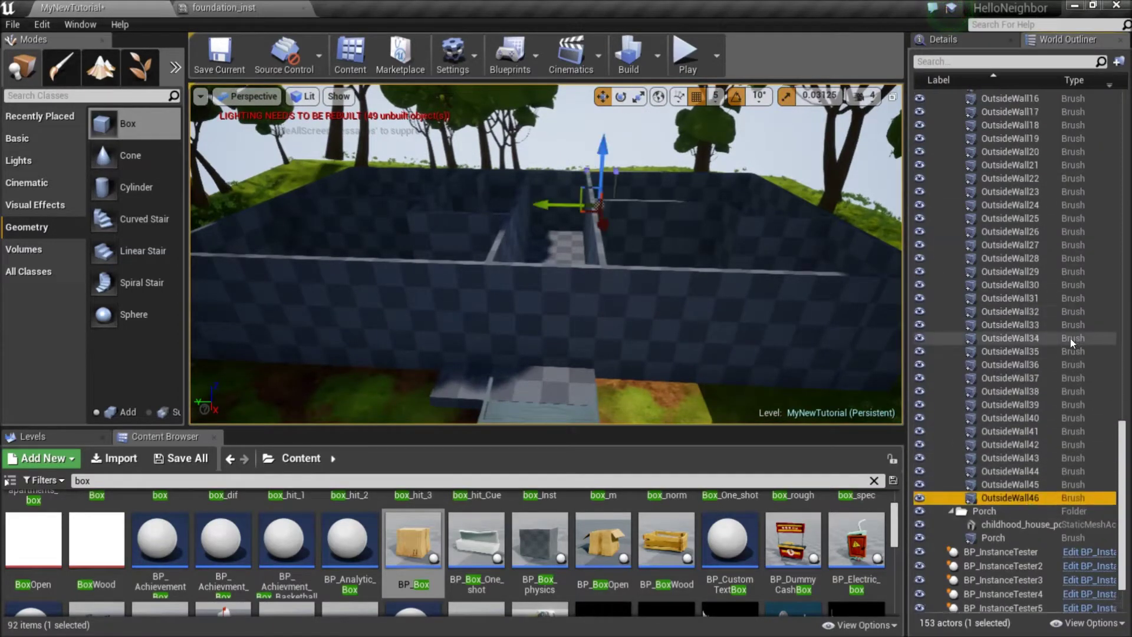
pyautogui.keyDown('shift'); pyautogui.click(1043, 302); pyautogui.keyUp('shift')
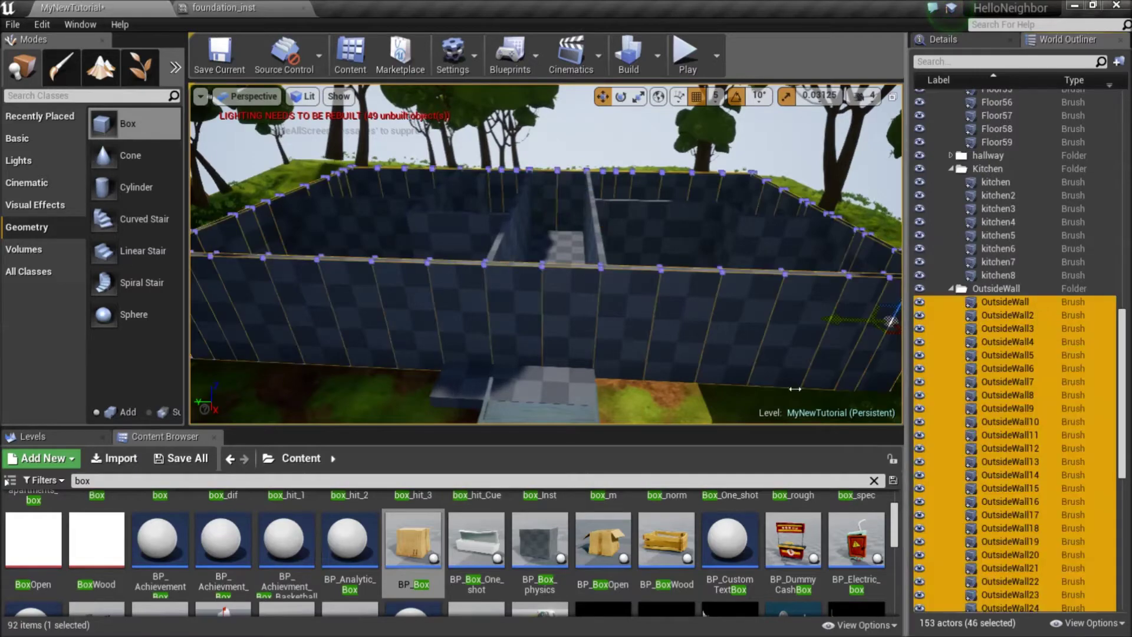
# Step: Set the selected outside wall brushes' Z size to 400
pyautogui.moveTo(582, 361); pyautogui.dragTo(604, 349, button='right')
pyautogui.click(943, 39)
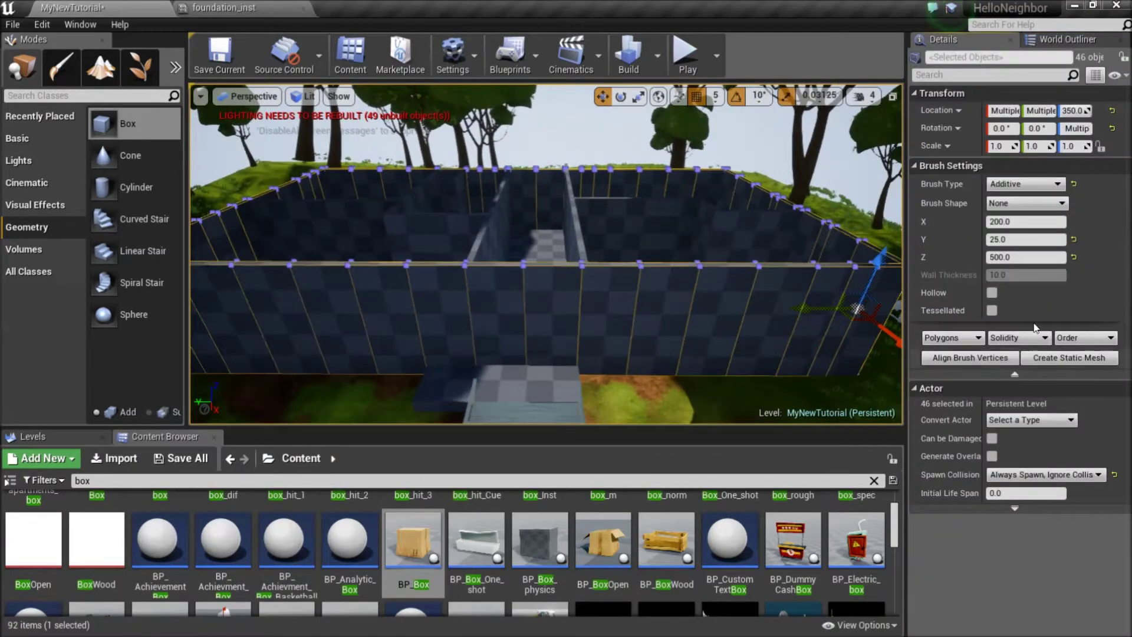
pyautogui.click(1031, 258)
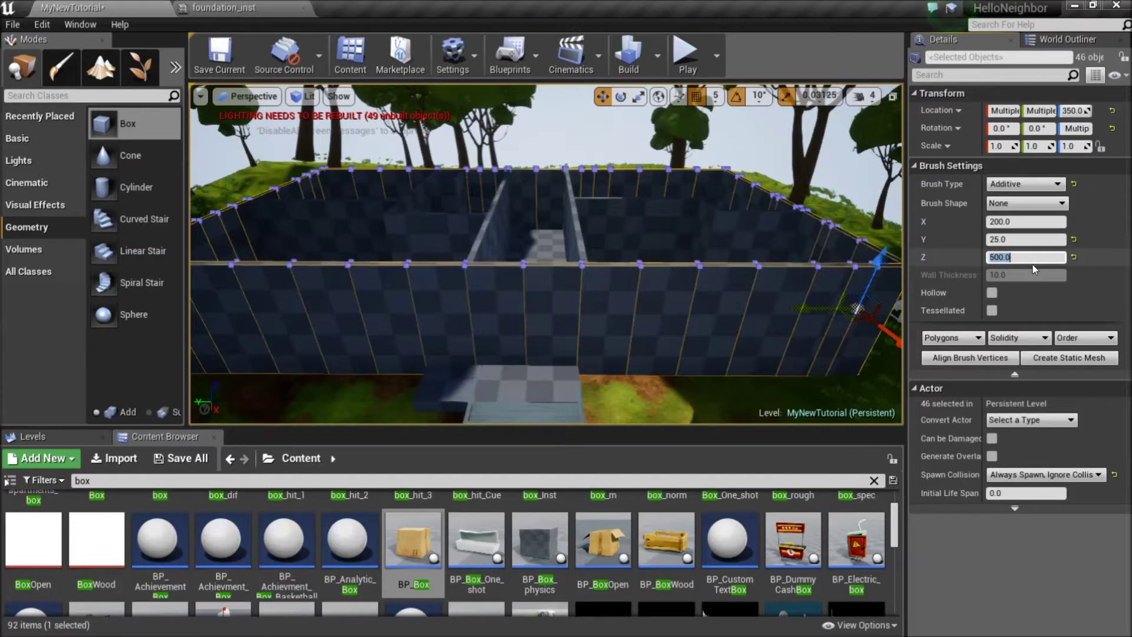
pyautogui.write('400')
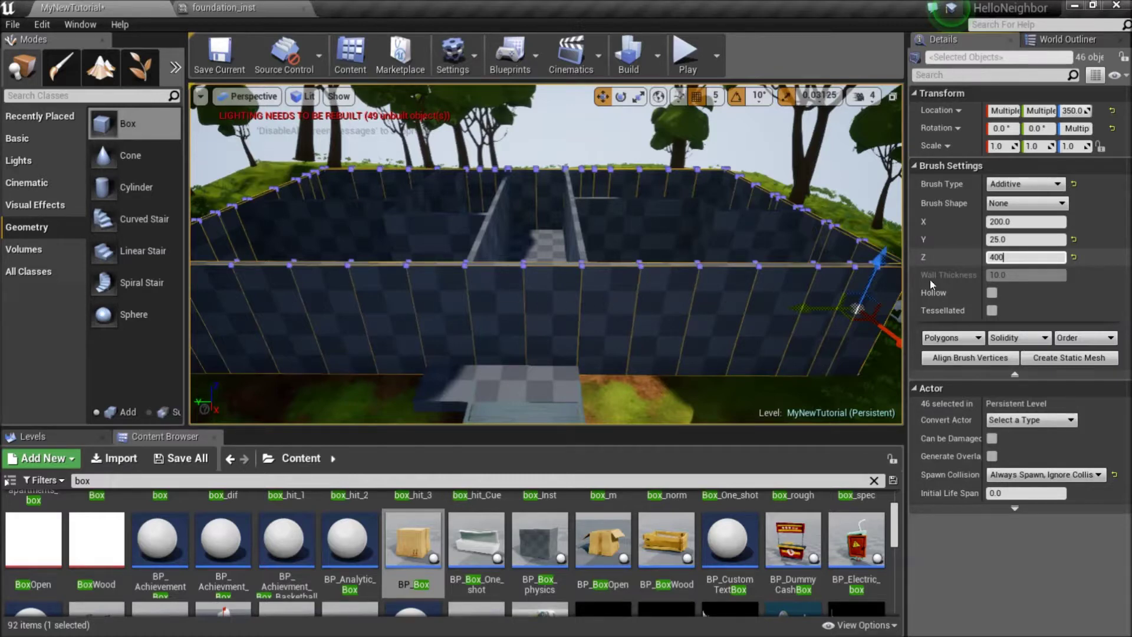
pyautogui.press('Return')
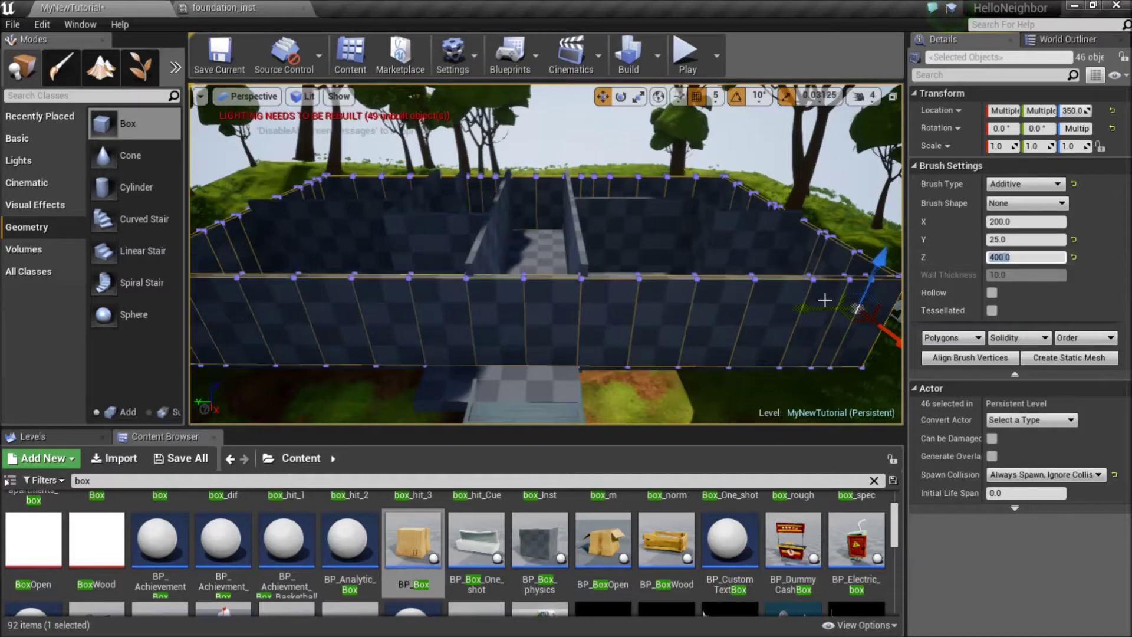
# Step: Raise the selected outside walls to Z location 395 and check their edges against the inner walls and foundation
pyautogui.moveTo(877, 261); pyautogui.dragTo(883, 252)
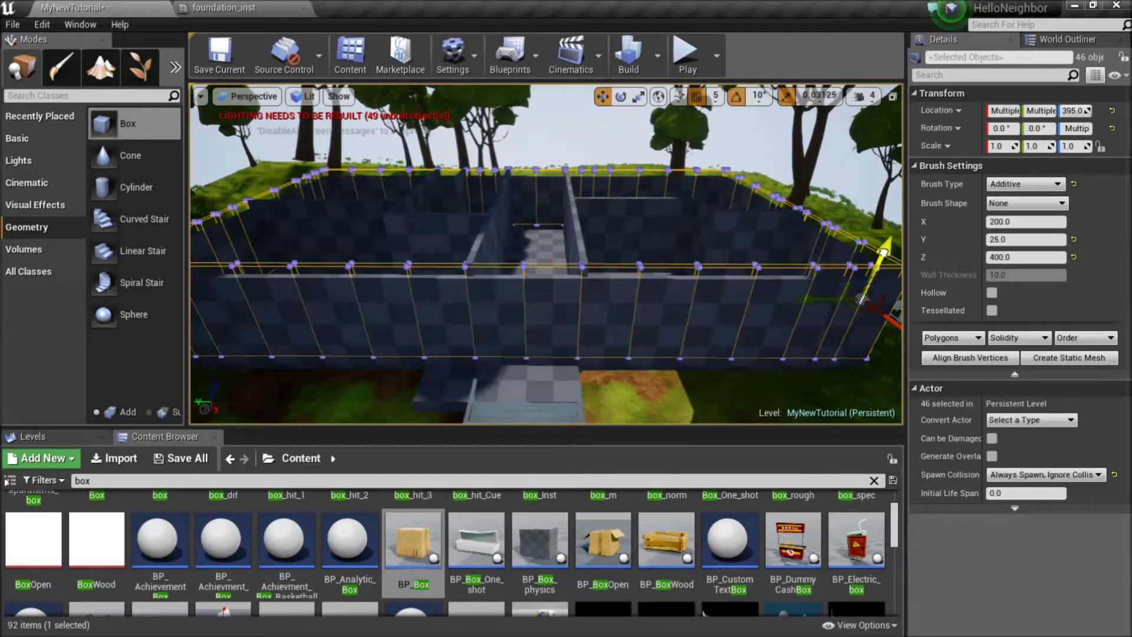
pyautogui.press('w')
pyautogui.moveTo(652, 330)
pyautogui.mouseDown(button='right')
pyautogui.moveTo(604, 330)
pyautogui.moveTo(660, 330)
pyautogui.mouseUp(button='right')
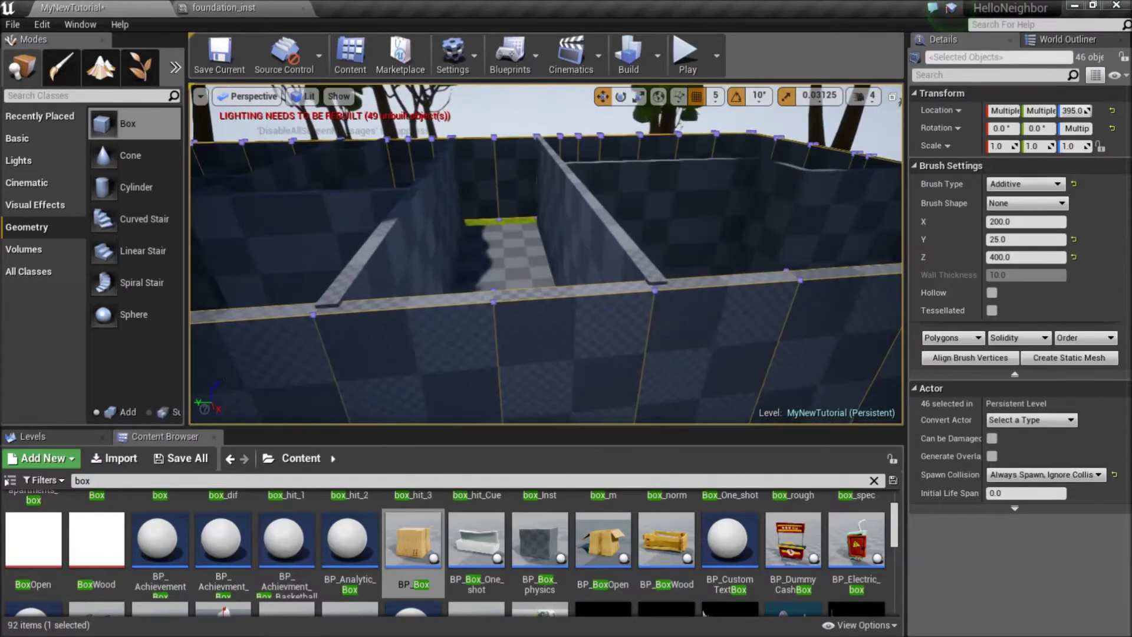
pyautogui.scroll(-6, 771, 244)
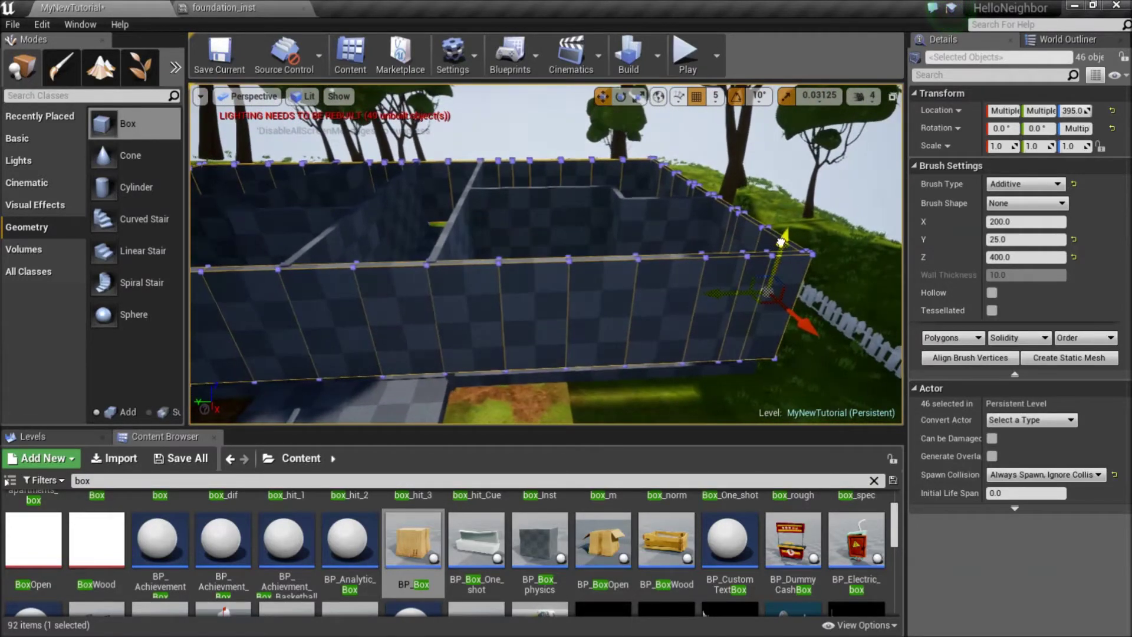
pyautogui.moveTo(782, 242); pyautogui.dragTo(782, 242)
pyautogui.scroll(8, 705, 305)
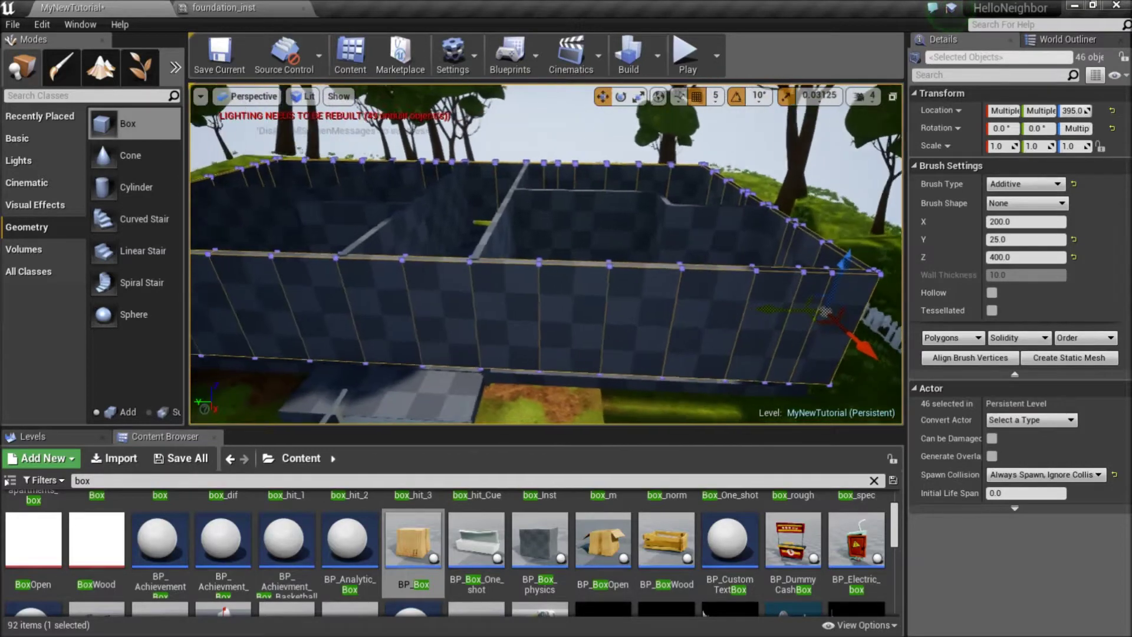
pyautogui.scroll(-8, 695, 329)
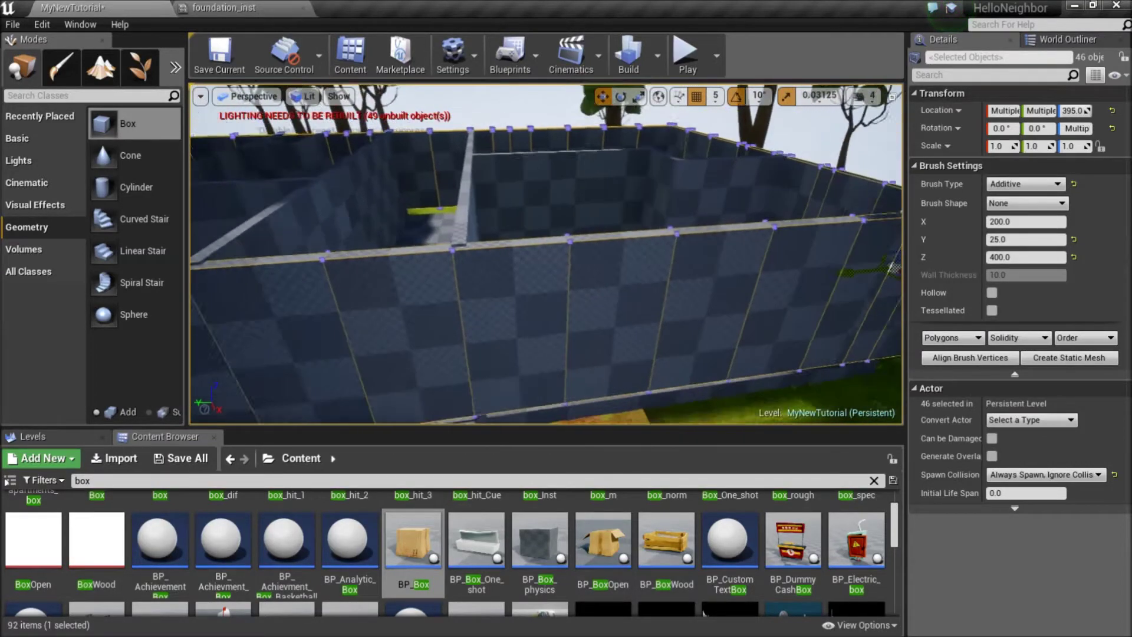
# Step: Duplicate the outside walls downward and position the copy at Z 5 beneath the walls as a foundation
pyautogui.moveTo(811, 203); pyautogui.dragTo(810, 202)
pyautogui.moveTo(583, 319); pyautogui.dragTo(595, 365, button='right')
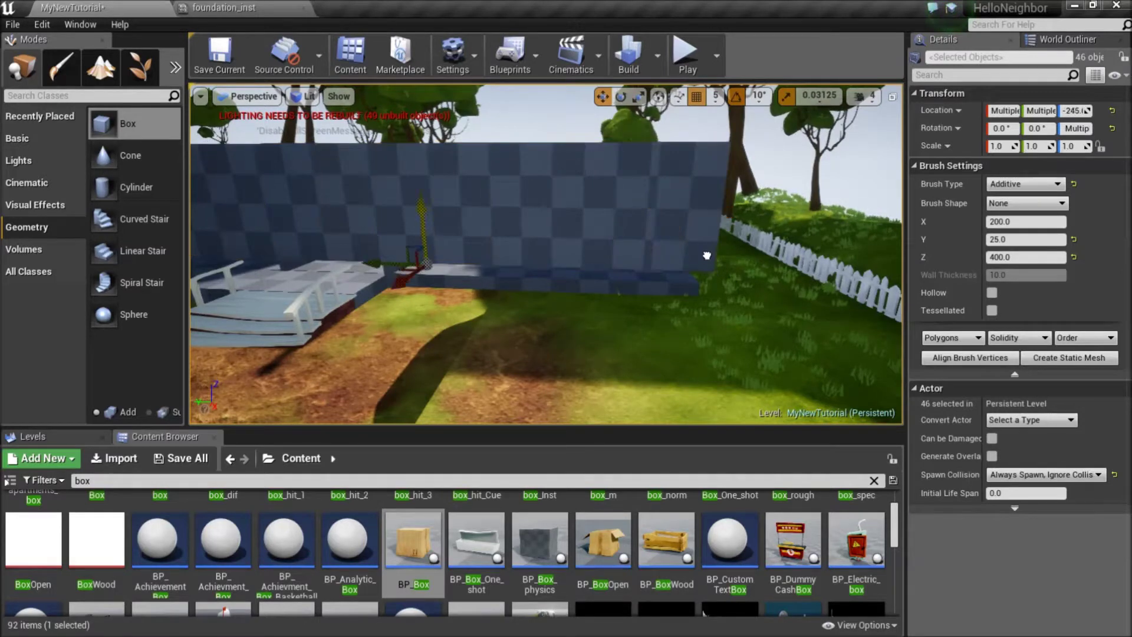
pyautogui.moveTo(710, 261); pyautogui.dragTo(717, 220)
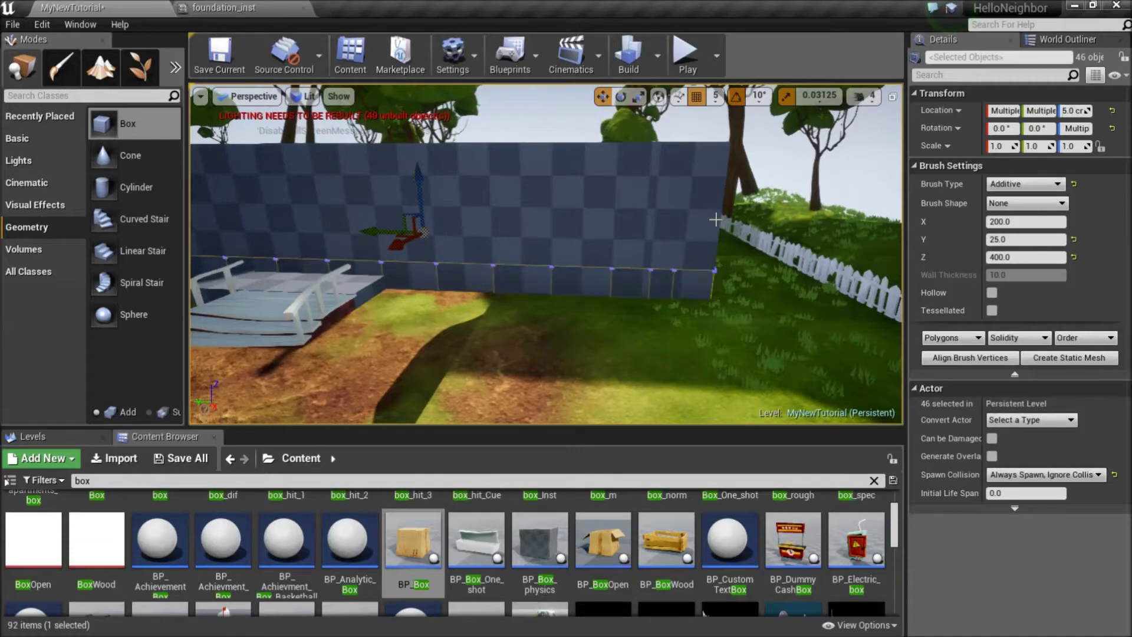
pyautogui.moveTo(698, 286)
pyautogui.mouseDown(button='right')
pyautogui.moveTo(607, 277)
pyautogui.moveTo(654, 295)
pyautogui.moveTo(684, 323)
pyautogui.moveTo(634, 316)
pyautogui.moveTo(693, 324)
pyautogui.moveTo(661, 331)
pyautogui.moveTo(715, 329)
pyautogui.moveTo(893, 256)
pyautogui.mouseUp(button='right')
pyautogui.press('w')
pyautogui.click(727, 326)
# Step: Search the content for "window", place BP_MyWindow on the house's front wall and scale its height to about 0.781
pyautogui.press('e')
pyautogui.press('w')
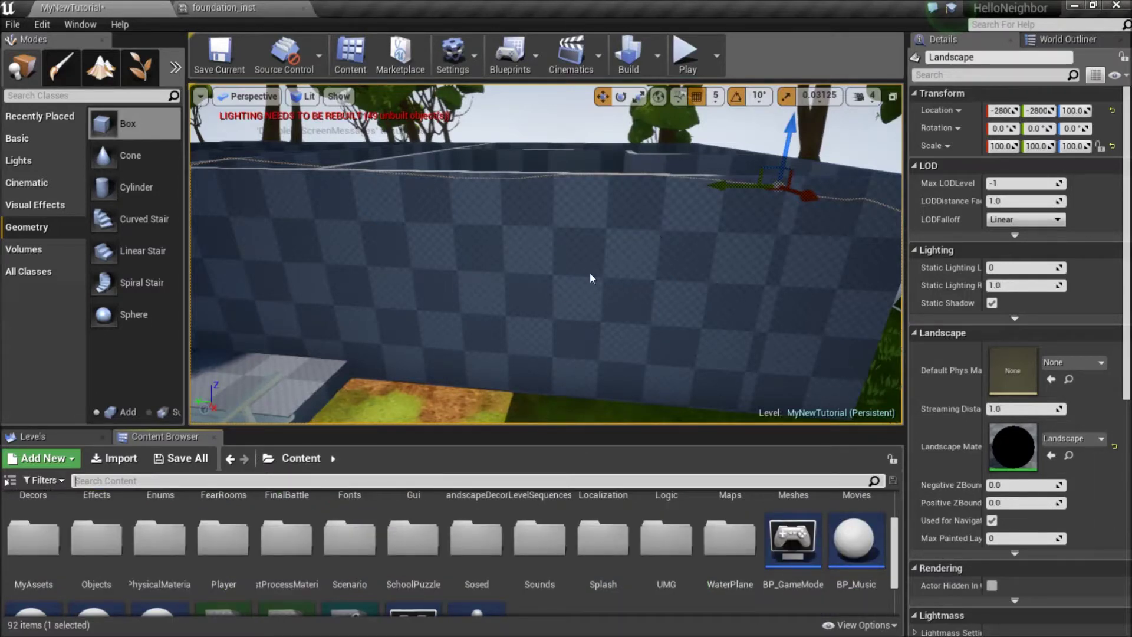
pyautogui.write('window')
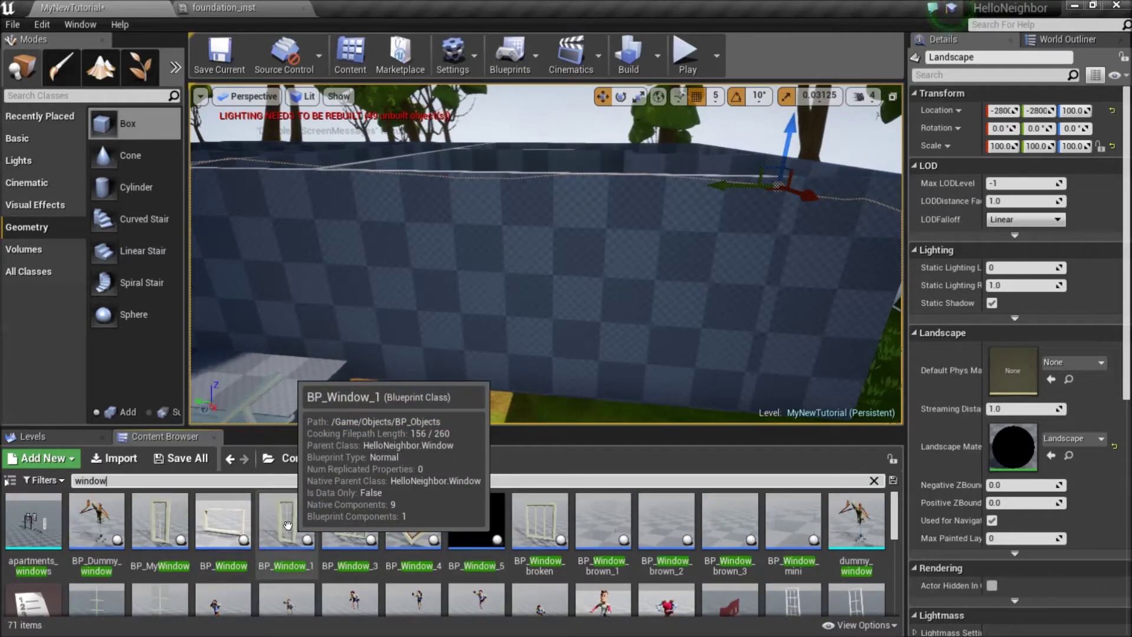
pyautogui.click(186, 518)
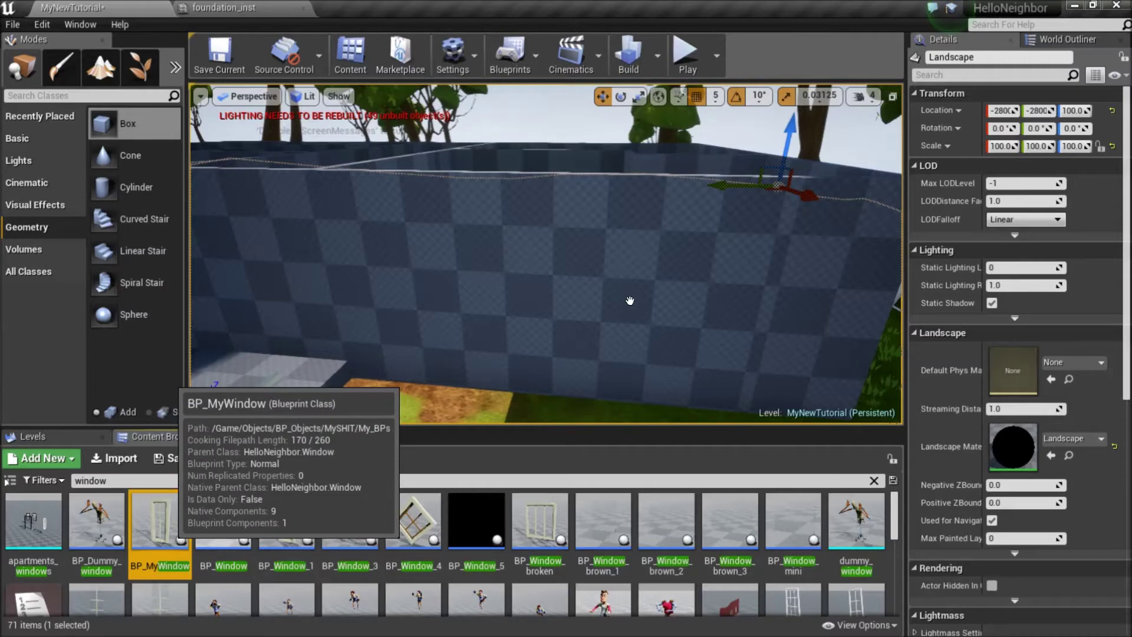
pyautogui.moveTo(629, 301); pyautogui.dragTo(657, 322)
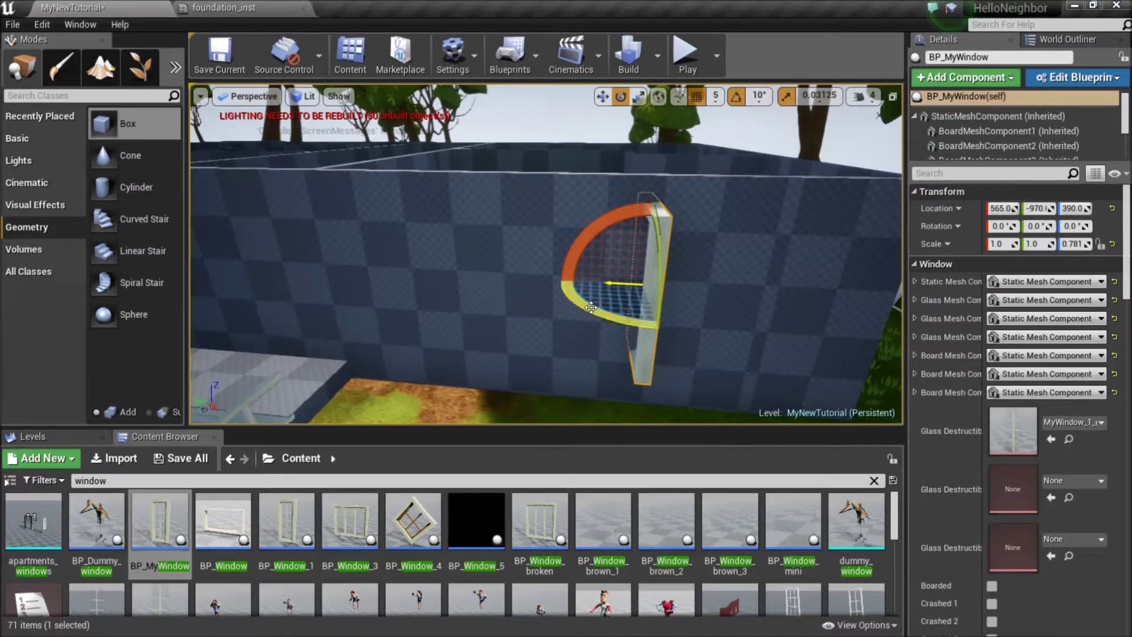
# Step: Rotate the window to -90° about Z and move it to X 550 so it sits in the front wall
pyautogui.moveTo(446, 340); pyautogui.dragTo(467, 339, button='right')
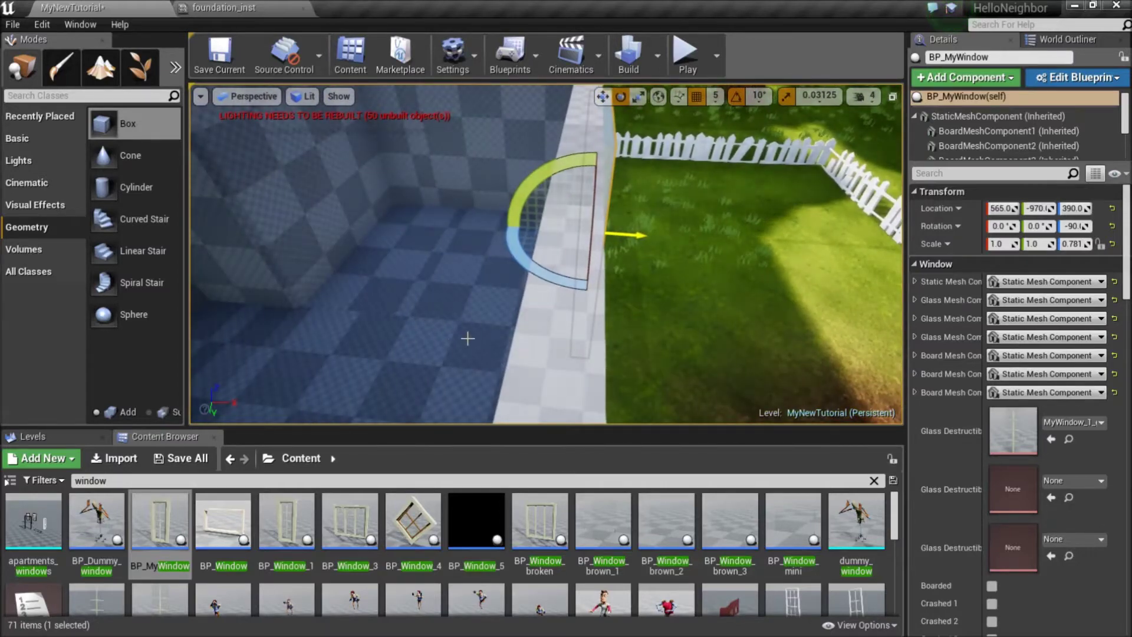
pyautogui.moveTo(637, 237); pyautogui.dragTo(627, 237)
pyautogui.moveTo(676, 337); pyautogui.dragTo(702, 339, button='right')
pyautogui.moveTo(566, 266); pyautogui.dragTo(545, 241, button='right')
pyautogui.moveTo(625, 345); pyautogui.dragTo(710, 327, button='right')
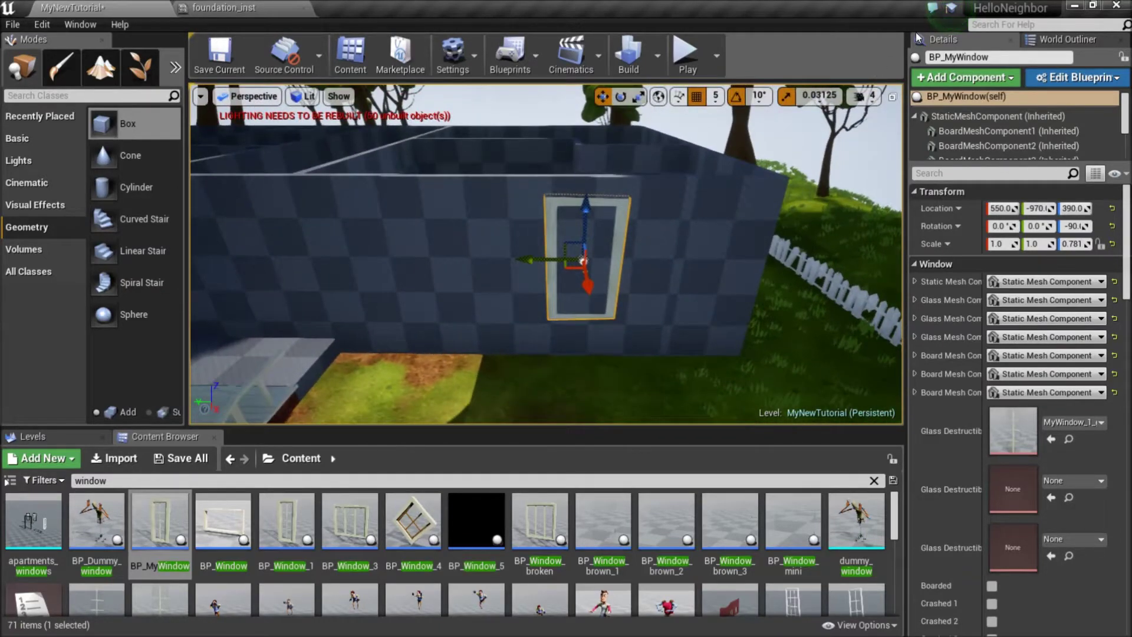
# Step: Switch to the four-view layout and restore the perspective view to full size
pyautogui.click(892, 97)
pyautogui.moveTo(722, 190); pyautogui.dragTo(625, 274, button='right')
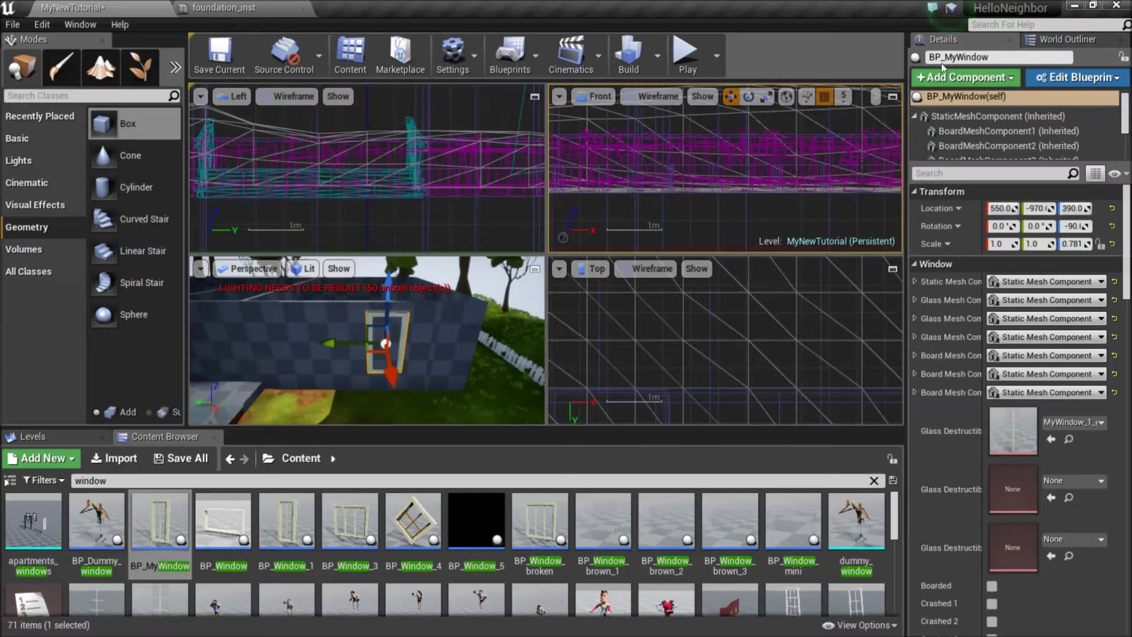
pyautogui.click(535, 270)
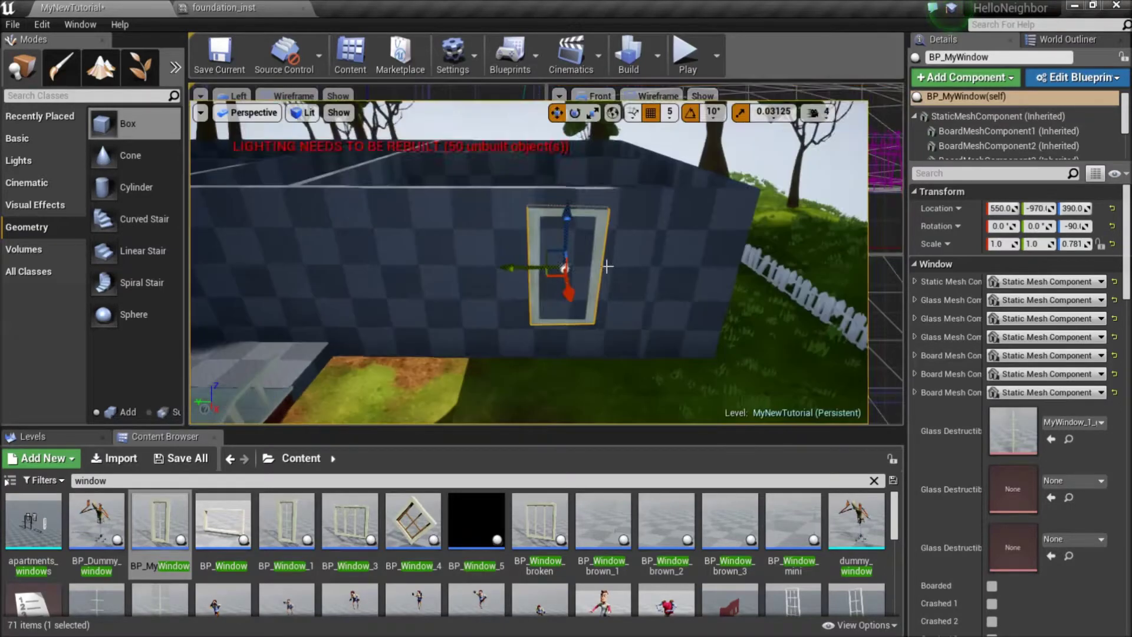
# Step: Place an additive box brush against the front wall, just in front of the window
pyautogui.moveTo(828, 287); pyautogui.dragTo(826, 294, button='right')
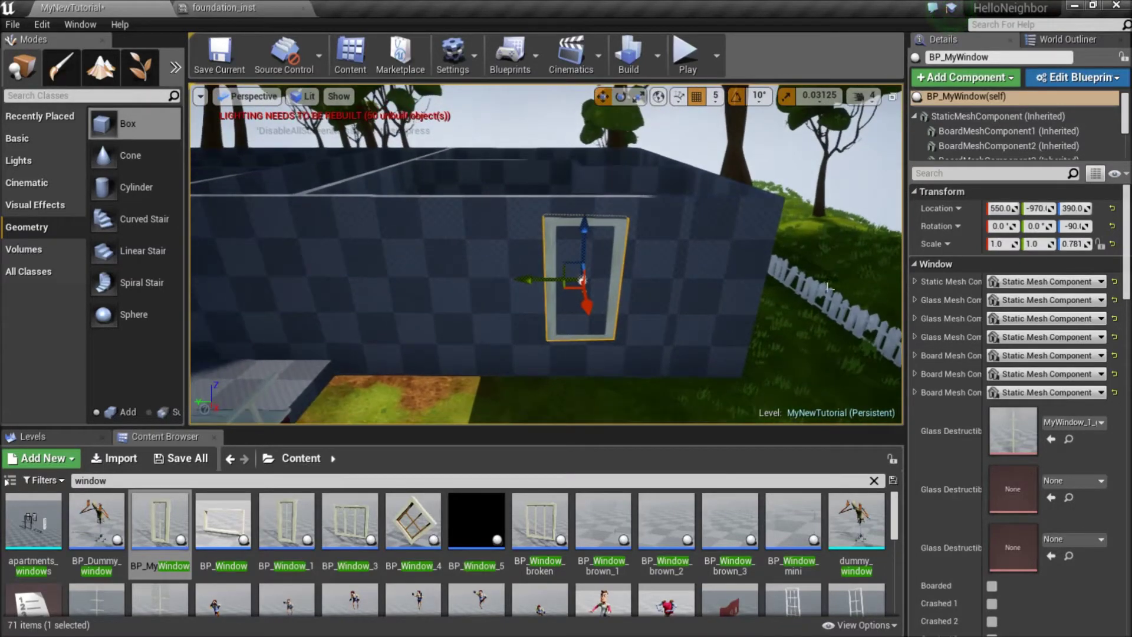
pyautogui.moveTo(615, 318)
pyautogui.mouseDown(button='right')
pyautogui.moveTo(614, 342)
pyautogui.moveTo(614, 306)
pyautogui.mouseUp(button='right')
pyautogui.press('w')
pyautogui.press('s')
pyautogui.moveTo(620, 389); pyautogui.dragTo(490, 401, button='right')
pyautogui.press('a')
pyautogui.press('a')
pyautogui.press('d')
pyautogui.press('q')
pyautogui.press('s')
pyautogui.moveTo(122, 125); pyautogui.dragTo(502, 224)
pyautogui.moveTo(451, 334); pyautogui.dragTo(451, 334)
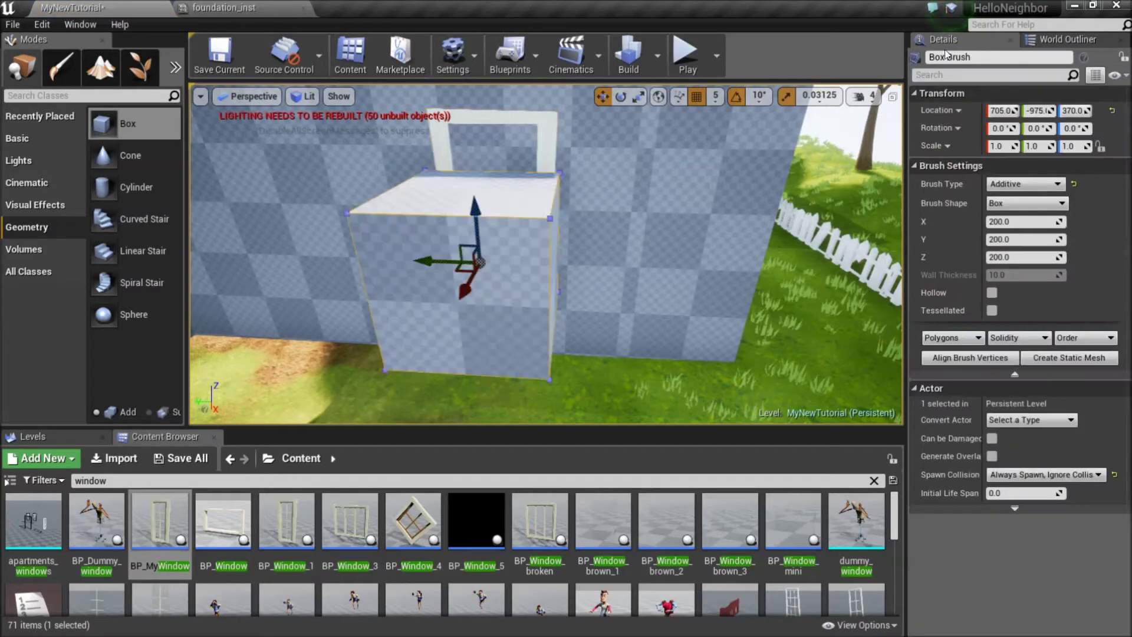
# Step: Rename the box brush as WindowSub and move it along X to 620 so it cuts into the front wall
pyautogui.click(980, 56)
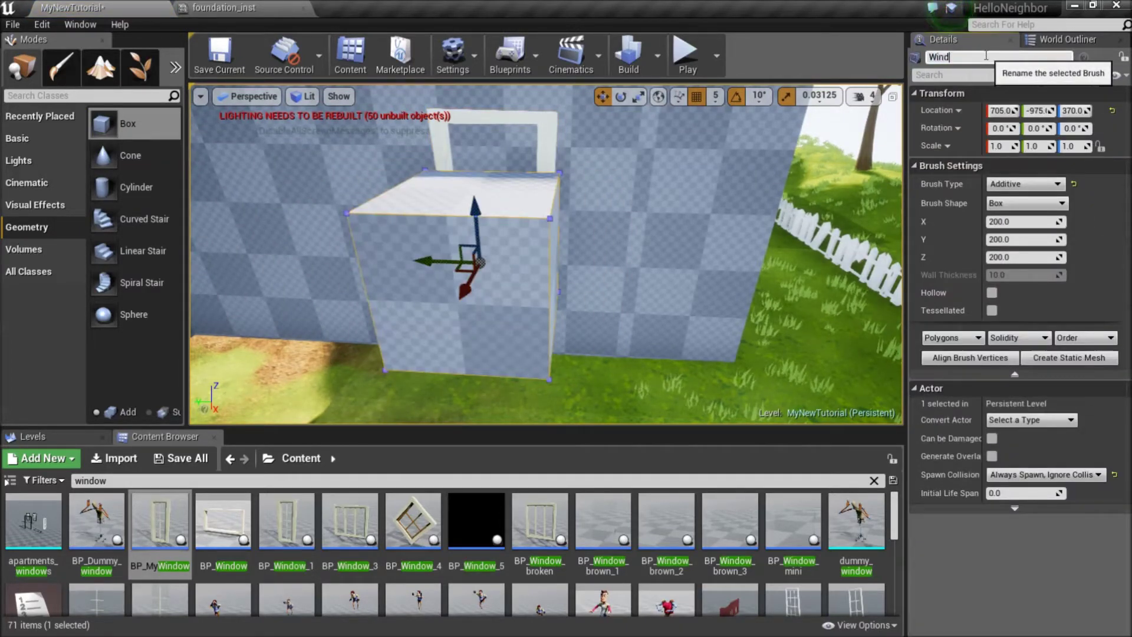
pyautogui.write('WindowSub')
pyautogui.press('Return')
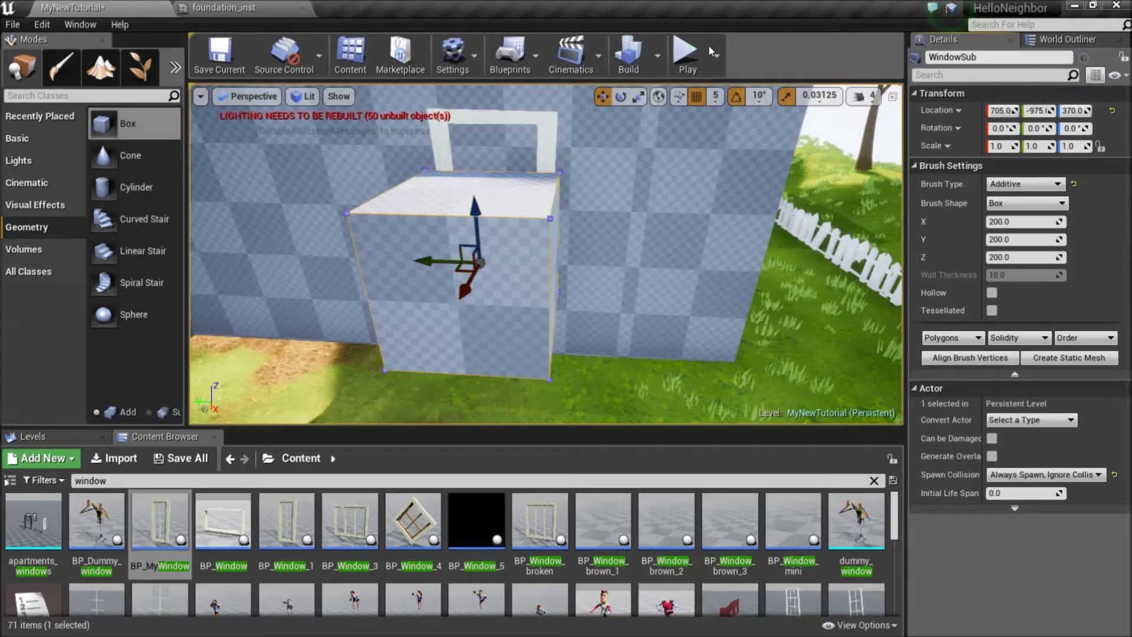
pyautogui.moveTo(605, 149); pyautogui.dragTo(605, 149, button='right')
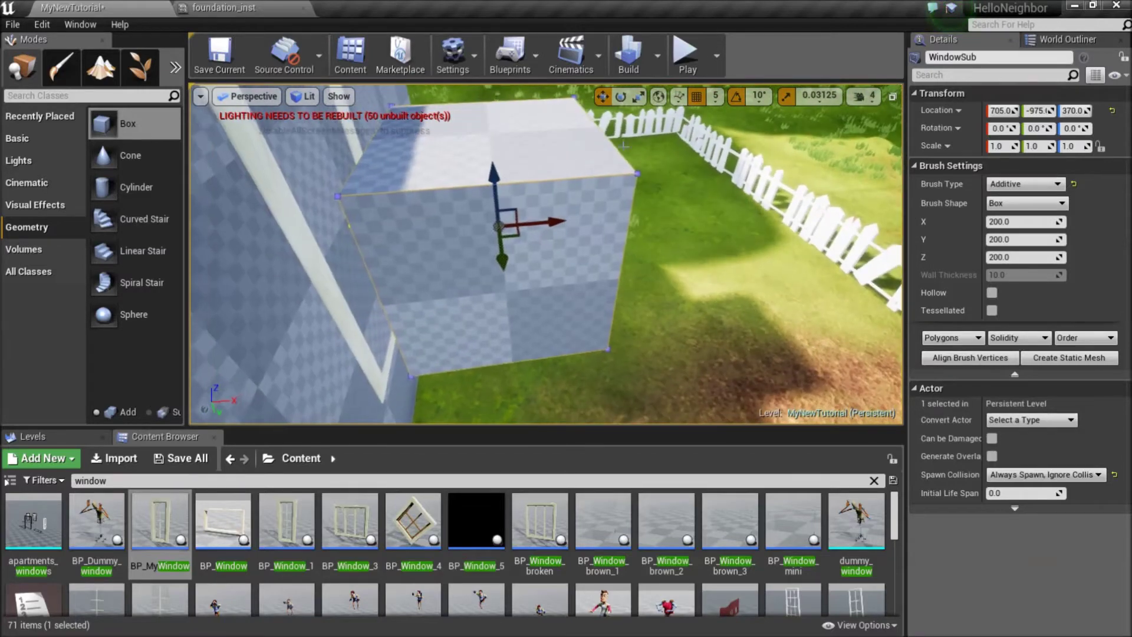
pyautogui.moveTo(477, 227); pyautogui.dragTo(481, 280)
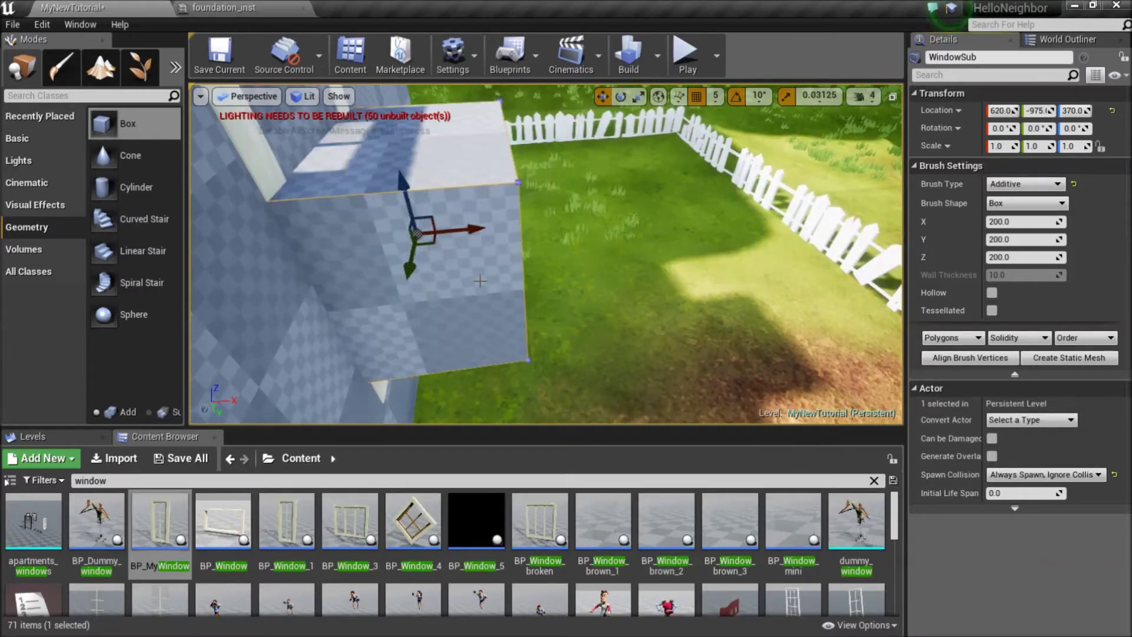
# Step: Show WindowSub and the window in the left orthographic view and activate Geometry Editing mode
pyautogui.moveTo(420, 137); pyautogui.dragTo(421, 136, button='right')
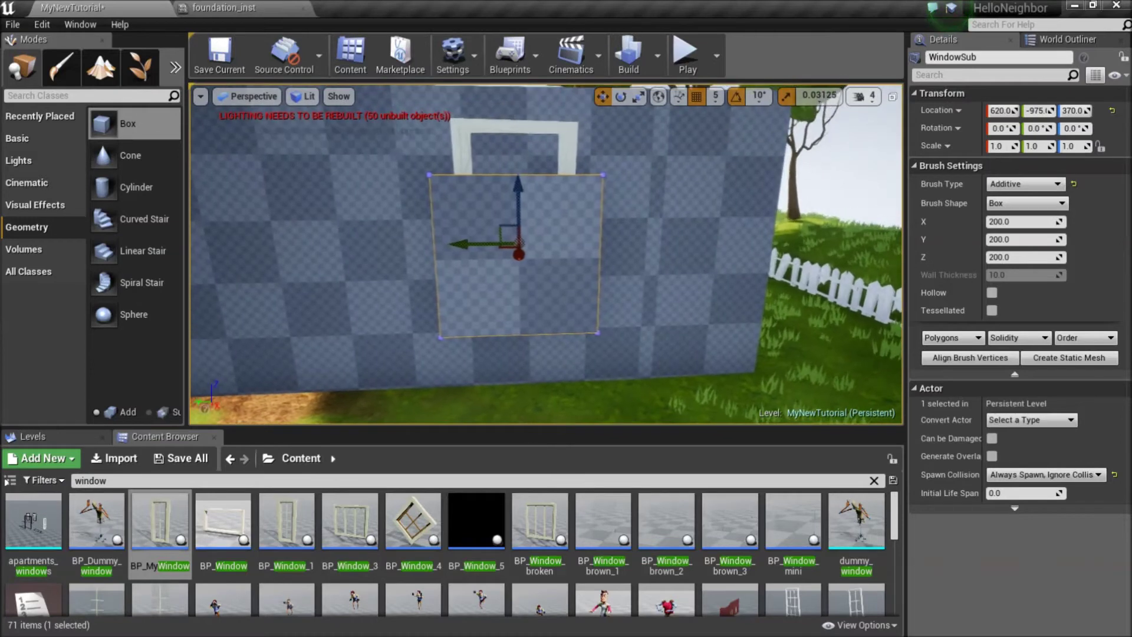
pyautogui.click(250, 104)
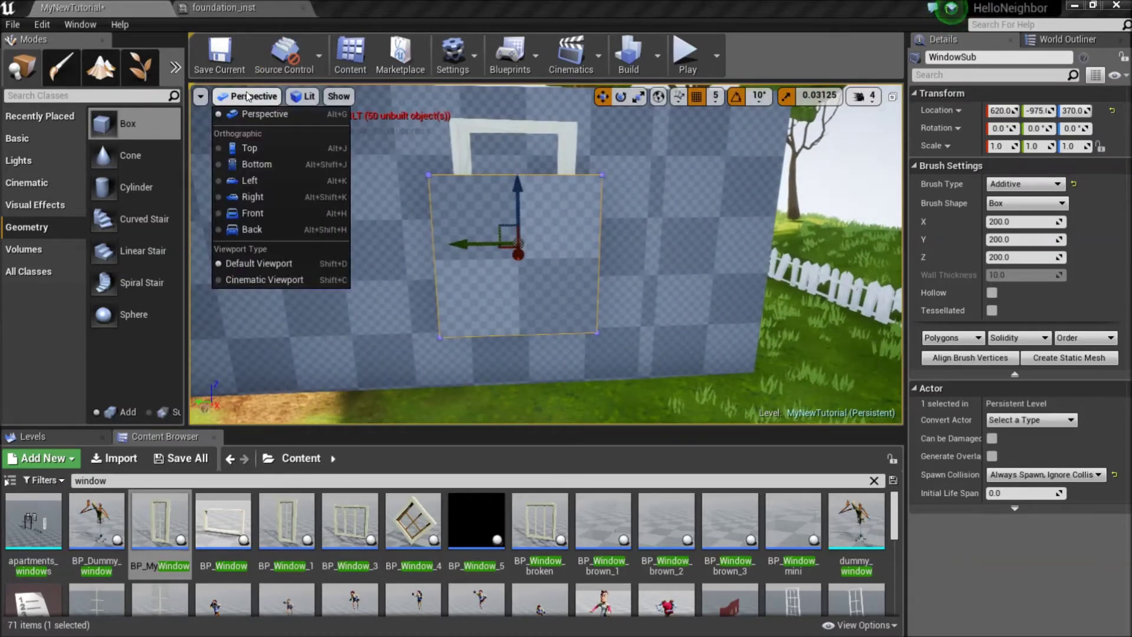
pyautogui.click(253, 180)
pyautogui.moveTo(631, 214)
pyautogui.mouseDown(button='right')
pyautogui.moveTo(688, 319)
pyautogui.moveTo(336, 362)
pyautogui.moveTo(508, 303)
pyautogui.moveTo(697, 356)
pyautogui.moveTo(590, 351)
pyautogui.moveTo(558, 374)
pyautogui.mouseUp(button='right')
pyautogui.scroll(4, 528, 279)
pyautogui.moveTo(498, 350); pyautogui.dragTo(536, 290, button='right')
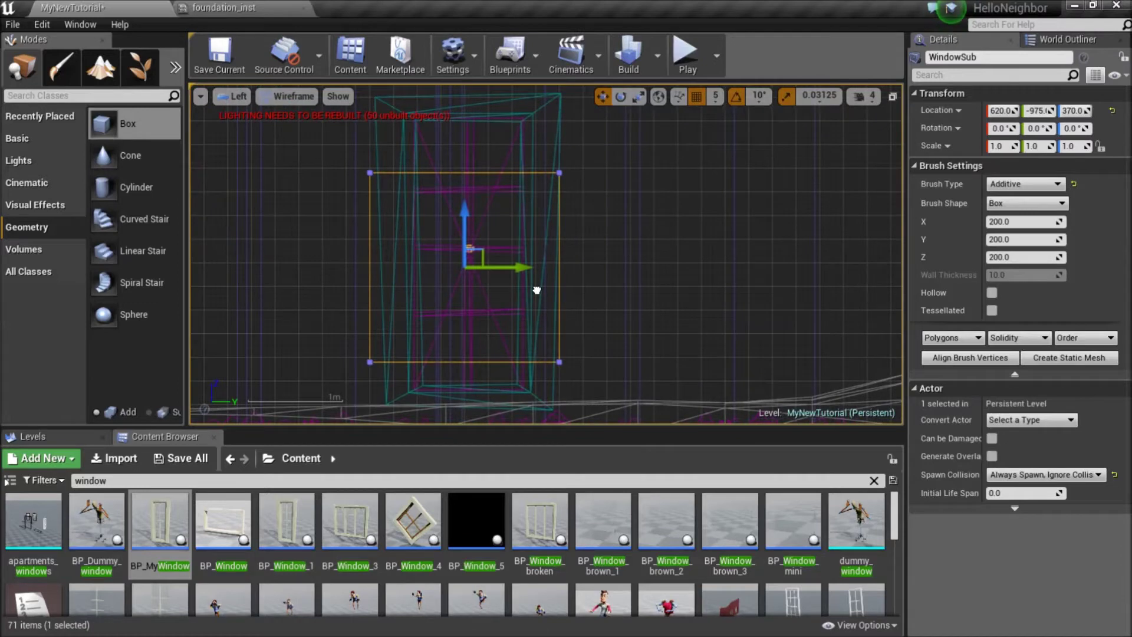
pyautogui.click(175, 66)
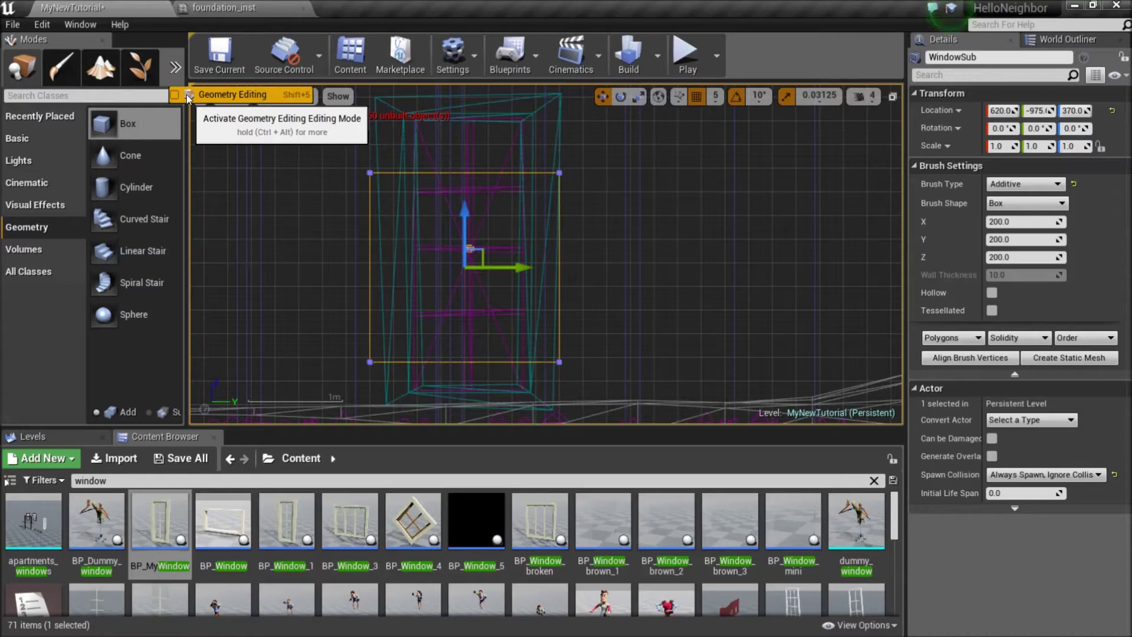
pyautogui.click(232, 94)
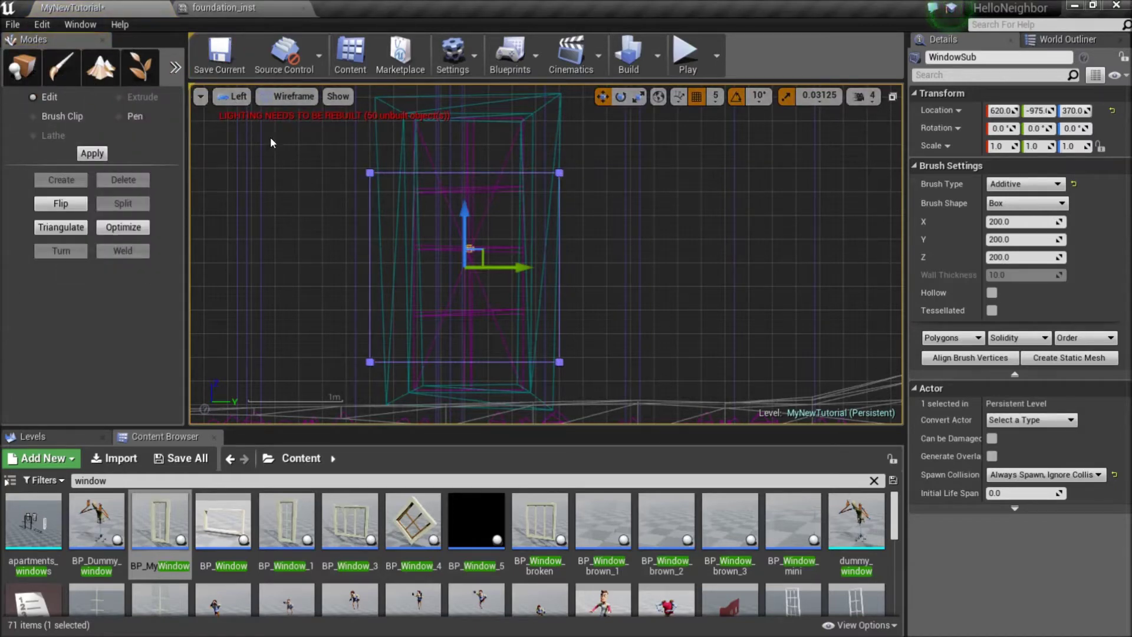
# Step: Raise the two upper corners of the WindowSub brush to the top of the window frame
pyautogui.moveTo(330, 139)
pyautogui.mouseDown()
pyautogui.moveTo(490, 191)
pyautogui.moveTo(607, 194)
pyautogui.mouseUp()
pyautogui.moveTo(496, 167); pyautogui.dragTo(481, 198, button='right')
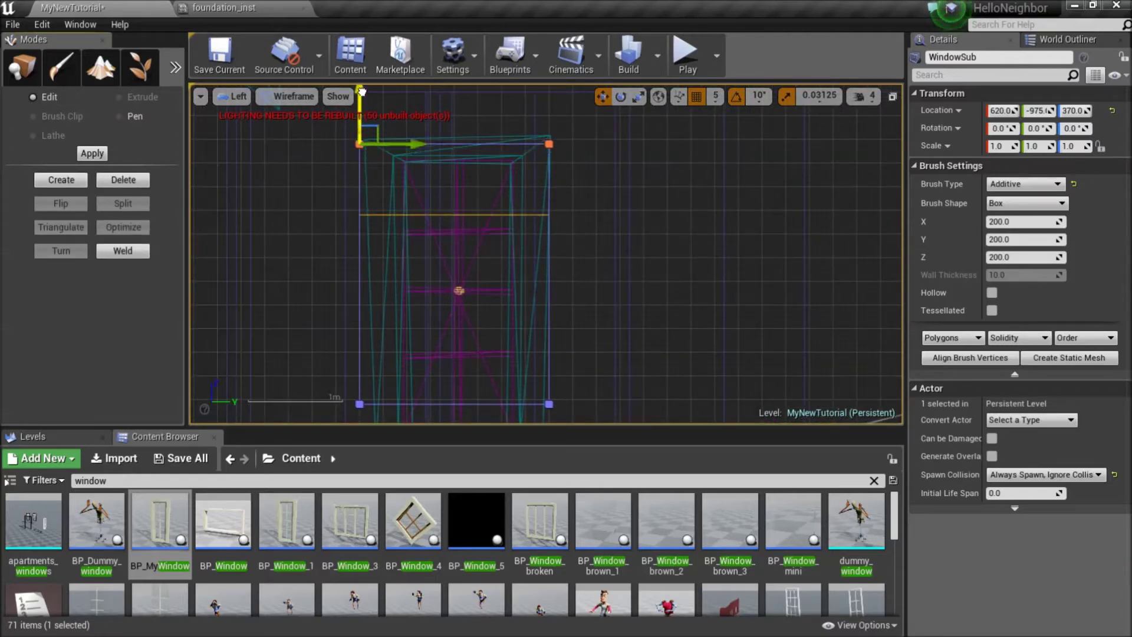
pyautogui.click(328, 127)
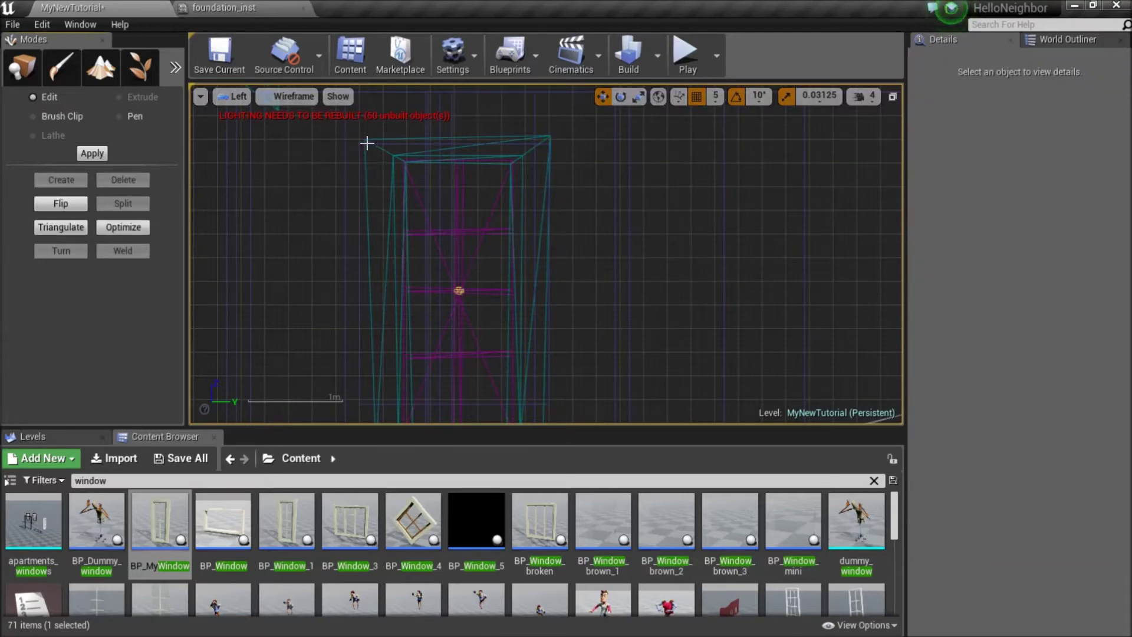
pyautogui.hotkey('ctrl', 'z')
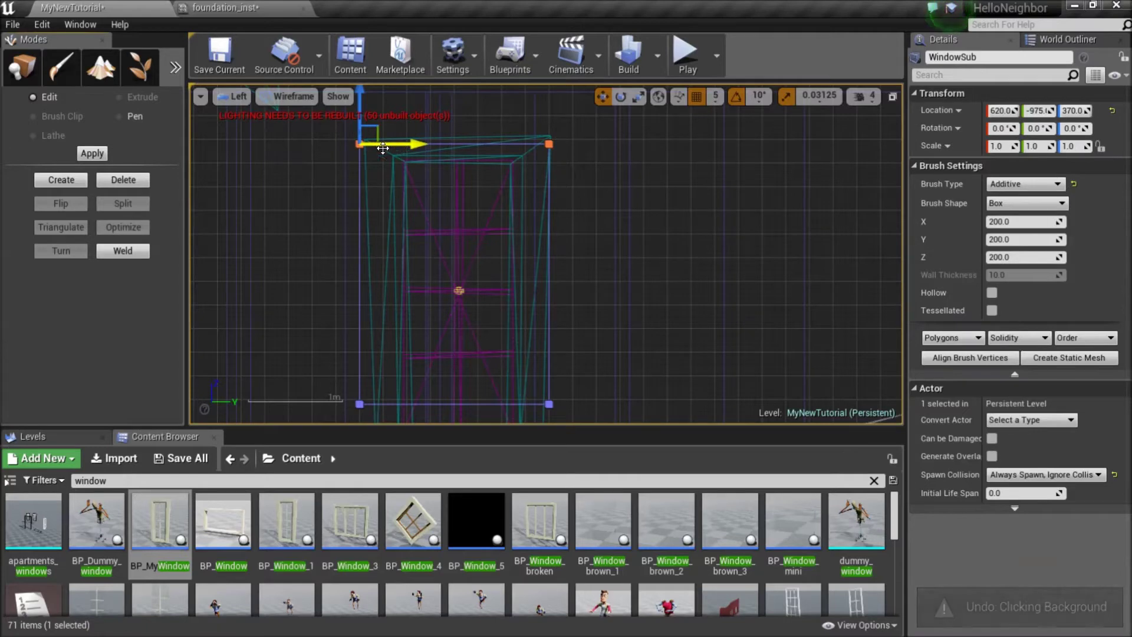
# Step: Shift the upper corners of WindowSub inward and move both lower corners down and inward to fit within the window frame
pyautogui.click(359, 144)
pyautogui.moveTo(415, 145); pyautogui.dragTo(433, 148)
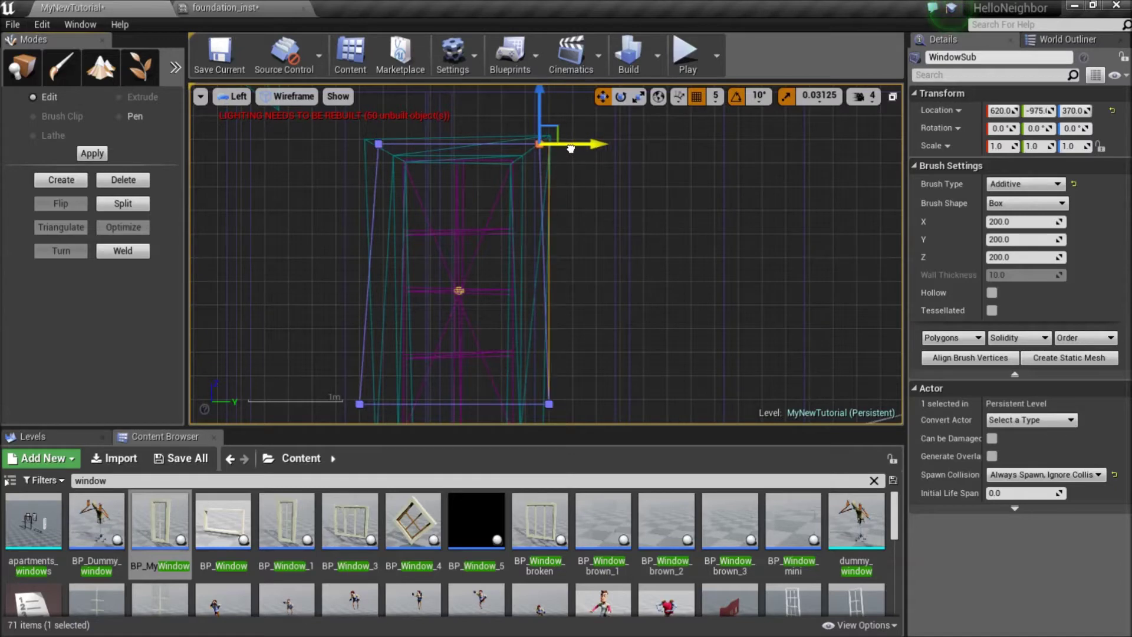
pyautogui.moveTo(525, 386); pyautogui.dragTo(532, 311, button='right')
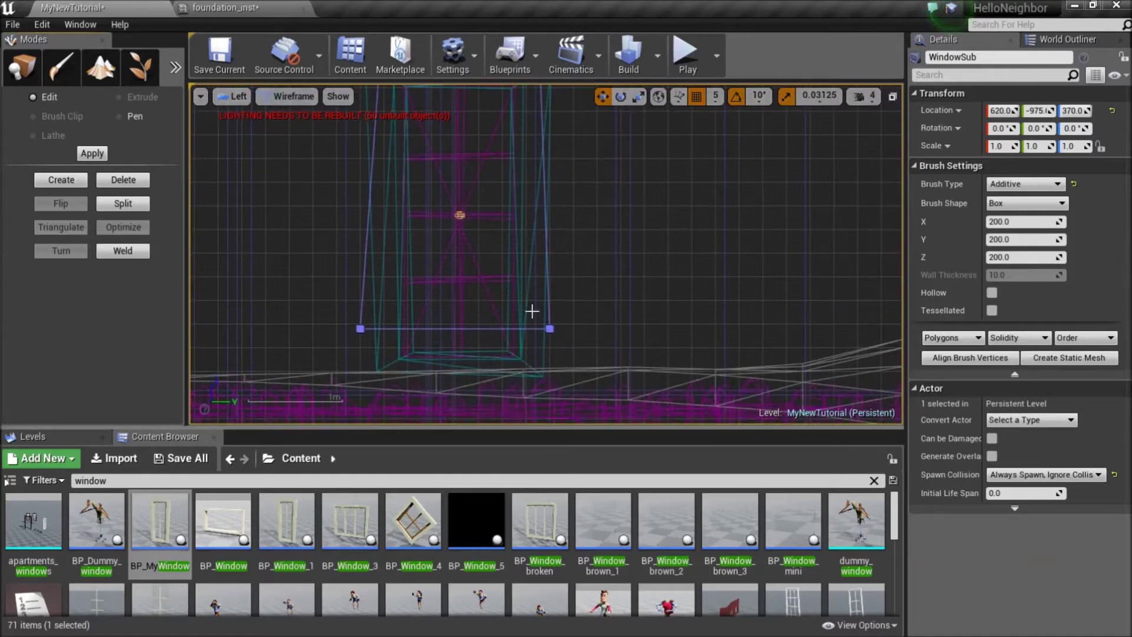
pyautogui.moveTo(567, 315); pyautogui.dragTo(557, 353)
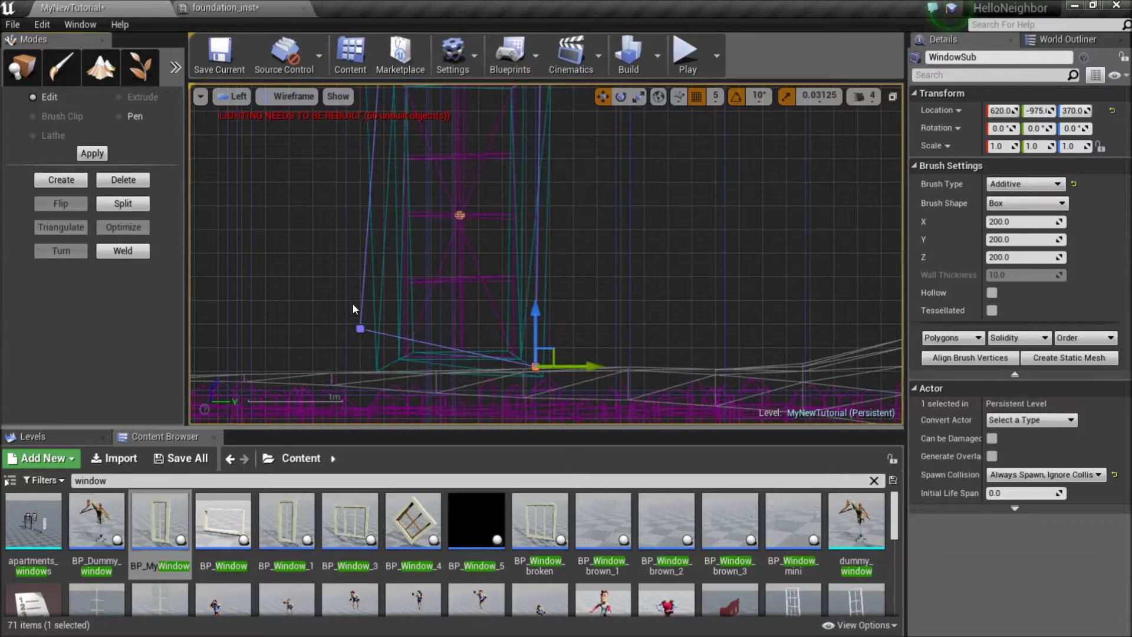
pyautogui.moveTo(364, 330); pyautogui.dragTo(407, 346)
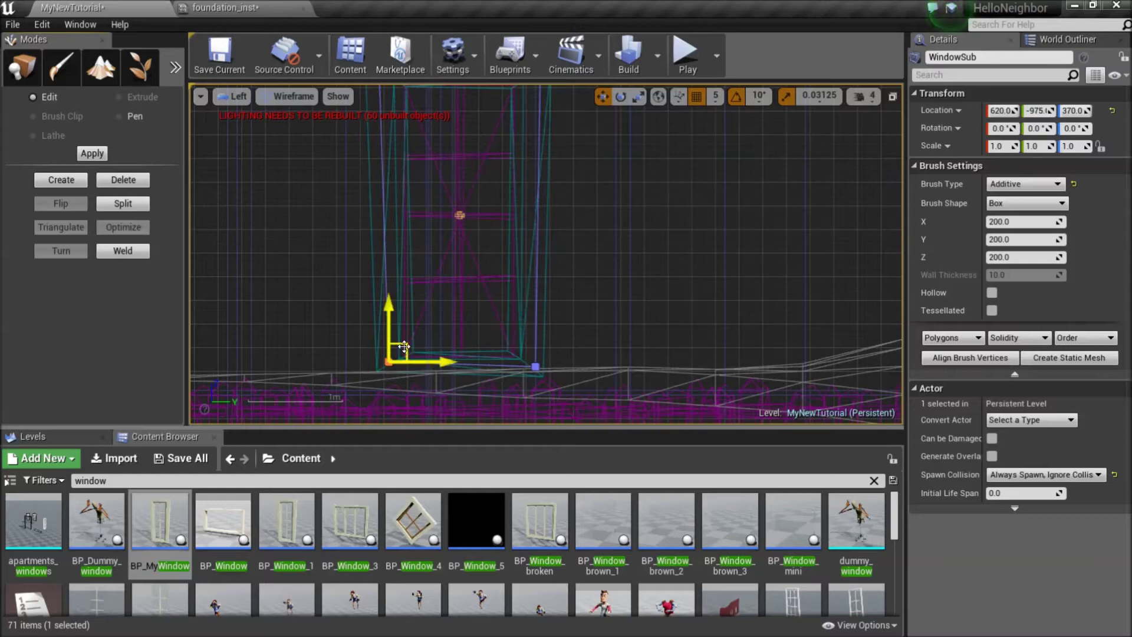
# Step: Return to the perspective view and set WindowSub's brush type to Subtractive to cut the window opening
pyautogui.click(239, 96)
pyautogui.click(262, 118)
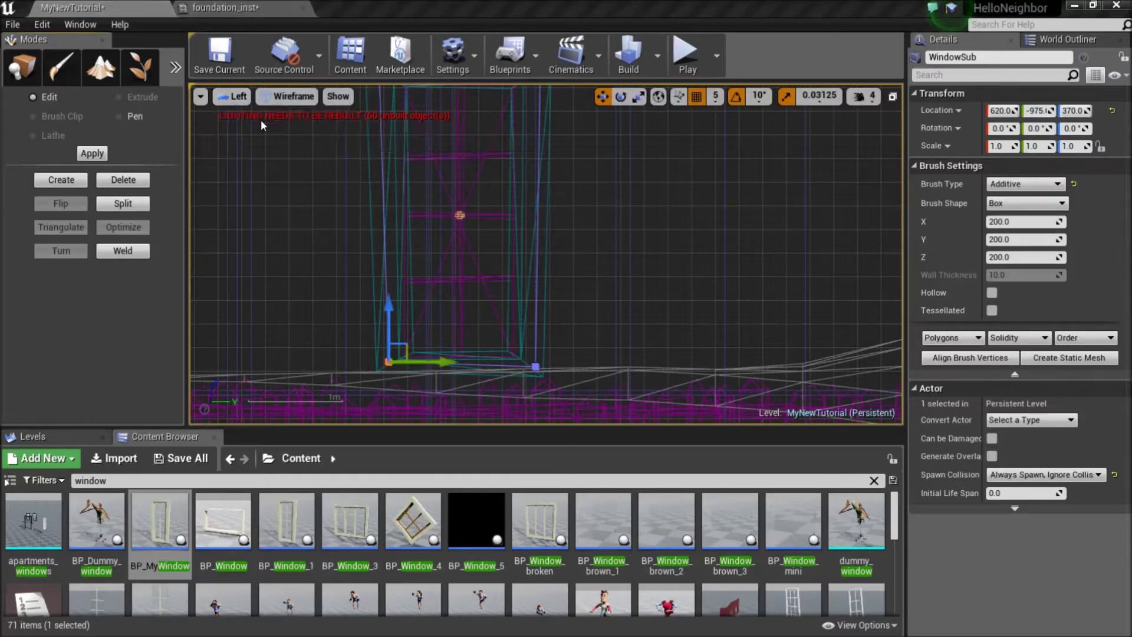
pyautogui.moveTo(546, 253)
pyautogui.mouseDown(button='right')
pyautogui.moveTo(608, 235)
pyautogui.moveTo(626, 248)
pyautogui.moveTo(548, 266)
pyautogui.moveTo(507, 241)
pyautogui.moveTo(448, 248)
pyautogui.mouseUp(button='right')
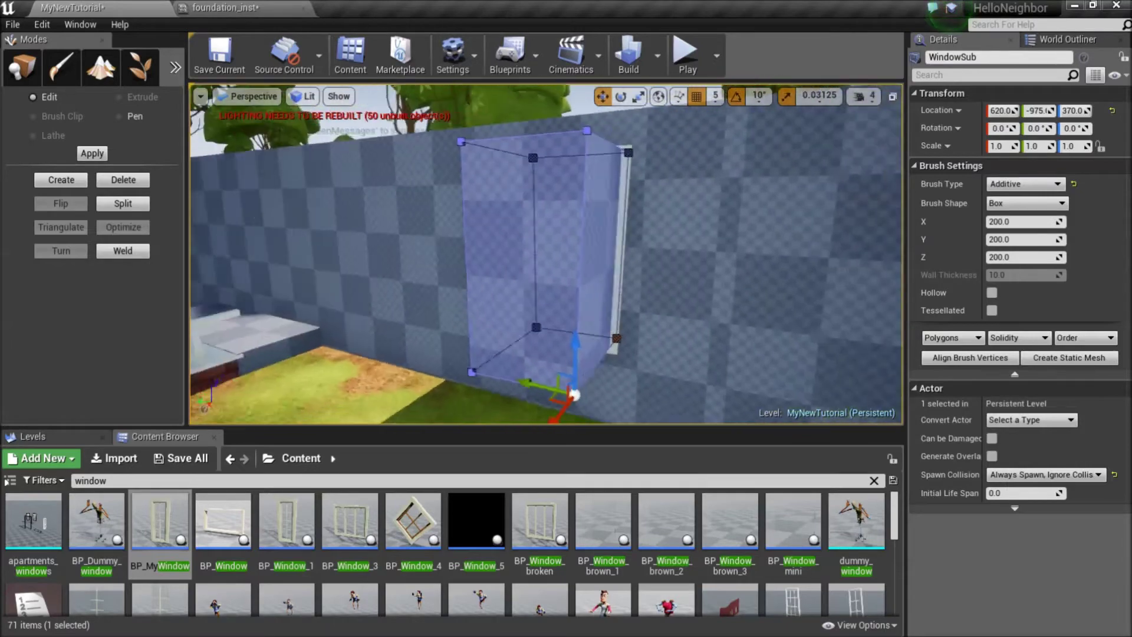
pyautogui.moveTo(449, 129); pyautogui.dragTo(471, 129, button='right')
pyautogui.moveTo(471, 248)
pyautogui.mouseDown(button='right')
pyautogui.moveTo(474, 213)
pyautogui.moveTo(484, 230)
pyautogui.moveTo(425, 224)
pyautogui.moveTo(407, 236)
pyautogui.mouseUp(button='right')
pyautogui.moveTo(491, 133)
pyautogui.mouseDown(button='right')
pyautogui.moveTo(495, 167)
pyautogui.moveTo(531, 162)
pyautogui.moveTo(519, 136)
pyautogui.moveTo(413, 148)
pyautogui.moveTo(471, 142)
pyautogui.mouseUp(button='right')
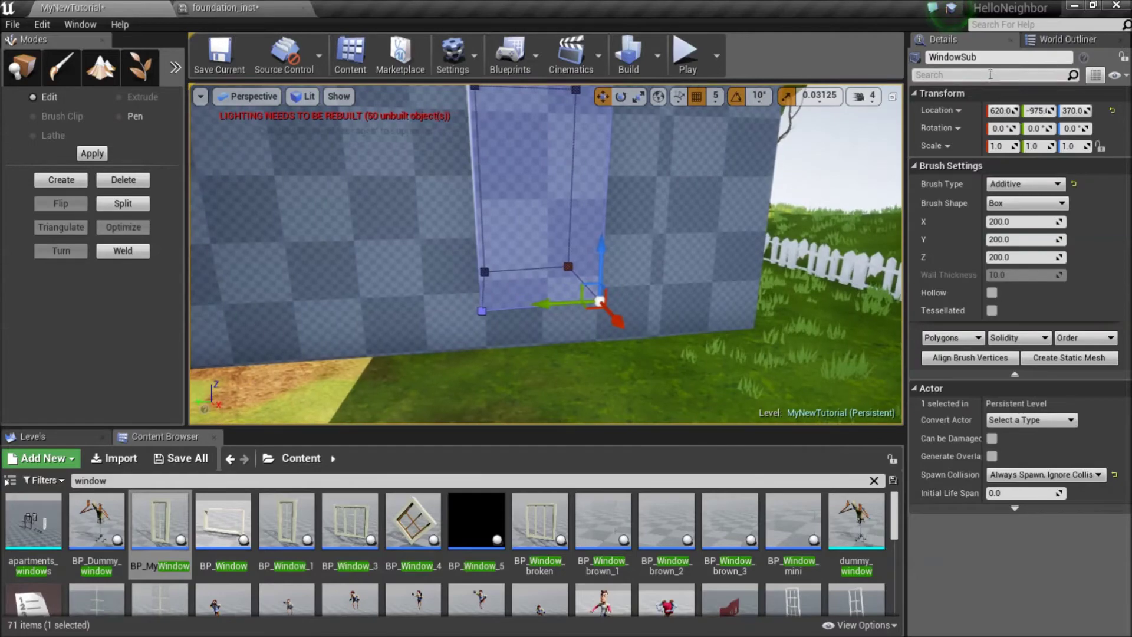
pyautogui.click(1025, 184)
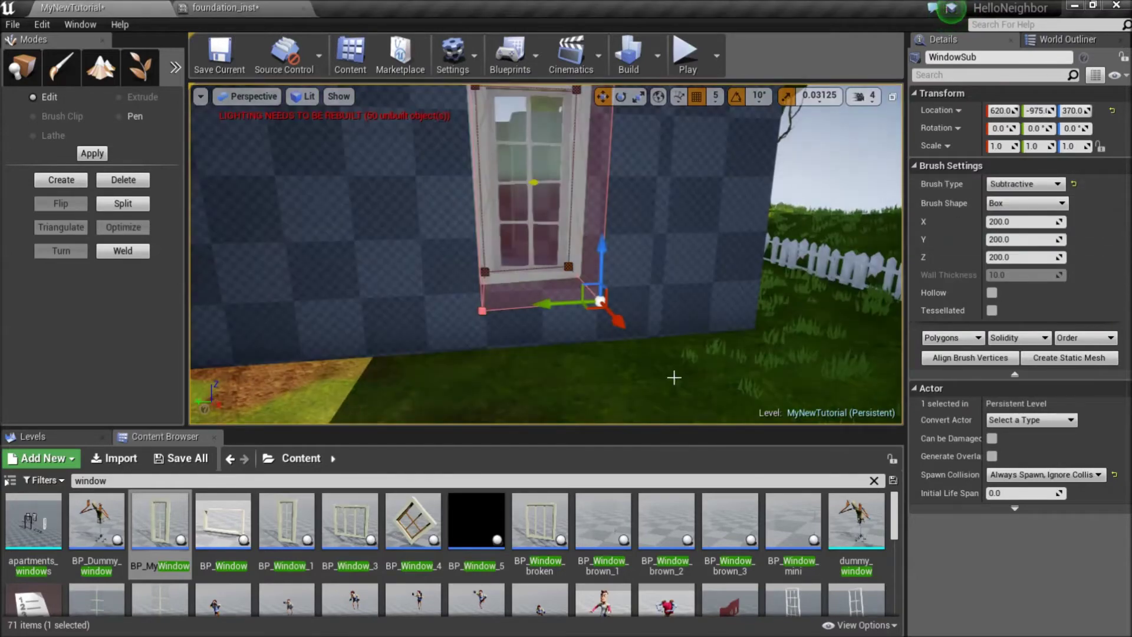
# Step: Move WindowSub into a new World Outliner folder named Window
pyautogui.moveTo(672, 377)
pyautogui.mouseDown(button='right')
pyautogui.moveTo(531, 375)
pyautogui.moveTo(590, 389)
pyautogui.moveTo(655, 383)
pyautogui.mouseUp(button='right')
pyautogui.moveTo(462, 290)
pyautogui.mouseDown(button='right')
pyautogui.moveTo(427, 277)
pyautogui.moveTo(531, 295)
pyautogui.moveTo(330, 272)
pyautogui.moveTo(412, 277)
pyautogui.moveTo(460, 248)
pyautogui.moveTo(466, 295)
pyautogui.moveTo(476, 288)
pyautogui.mouseUp(button='right')
pyautogui.moveTo(557, 298); pyautogui.dragTo(557, 283, button='right')
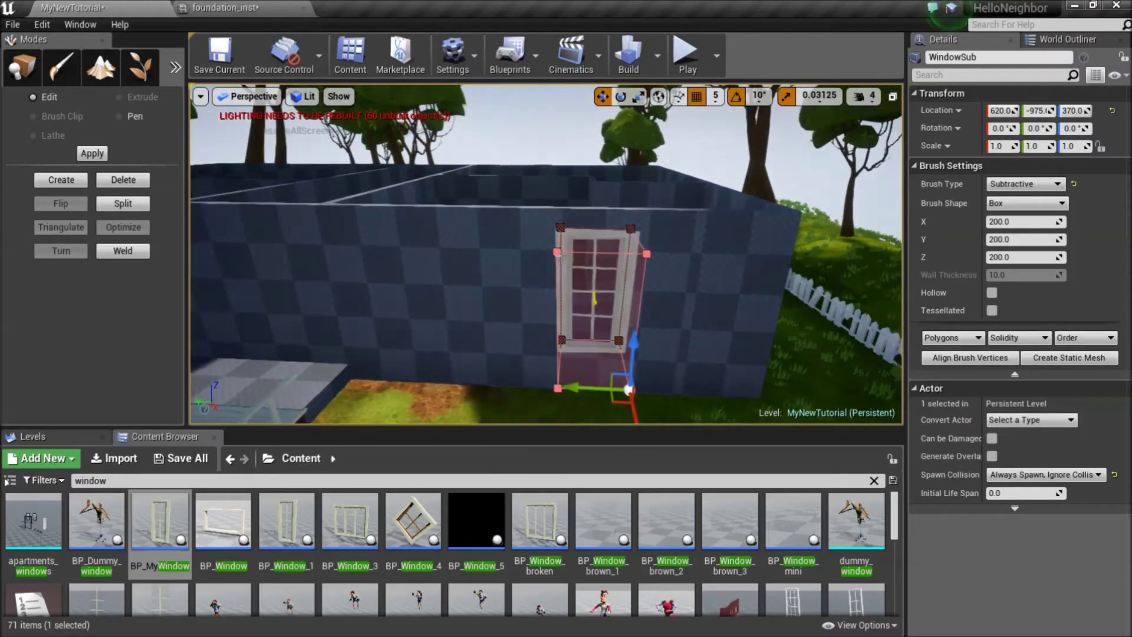
pyautogui.click(1042, 46)
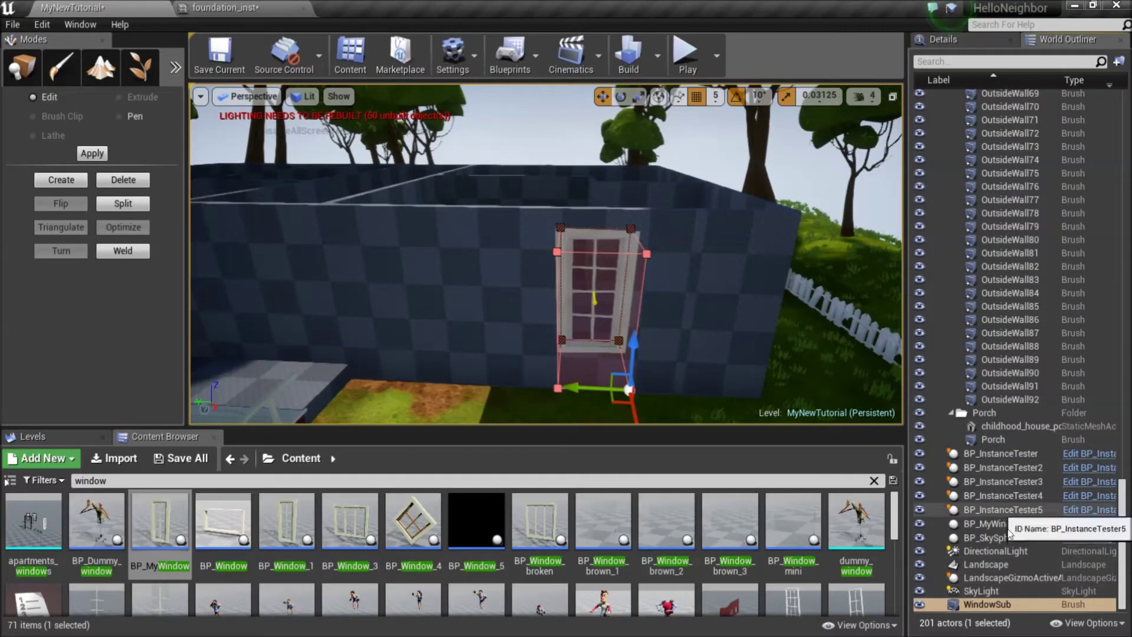
pyautogui.rightClick(1001, 608)
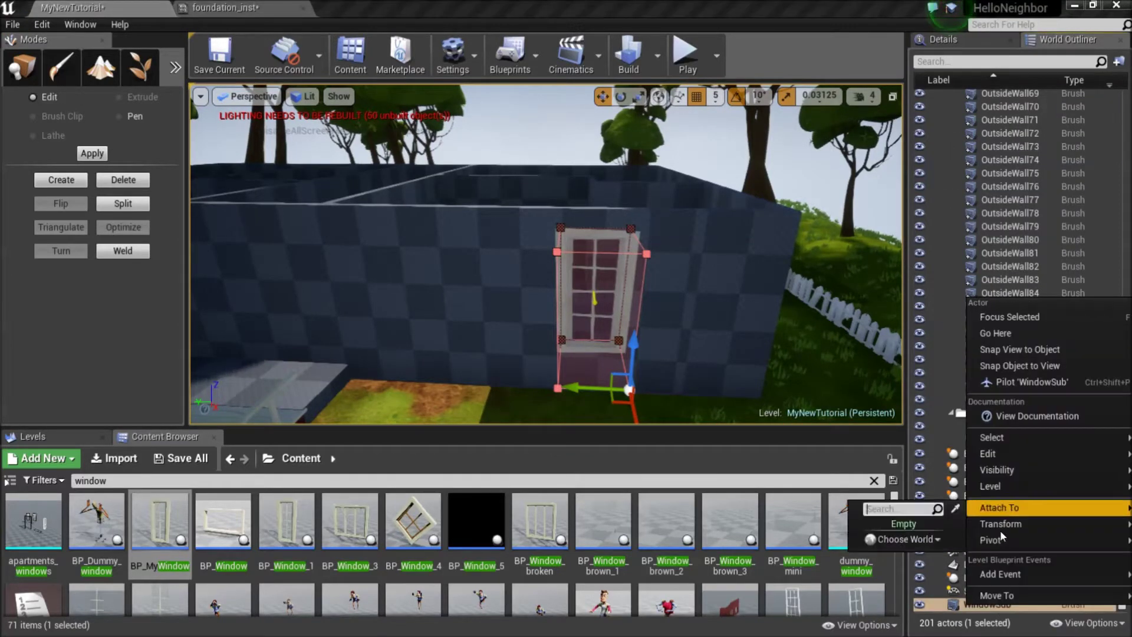
pyautogui.moveTo(1002, 595)
pyautogui.click(889, 467)
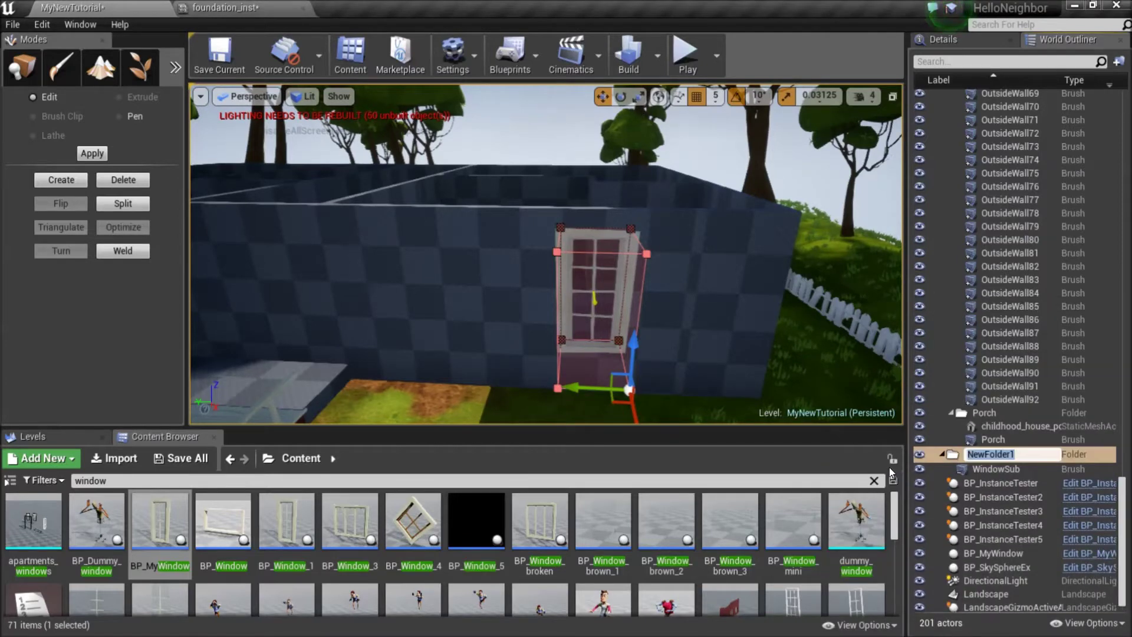
pyautogui.write('Window')
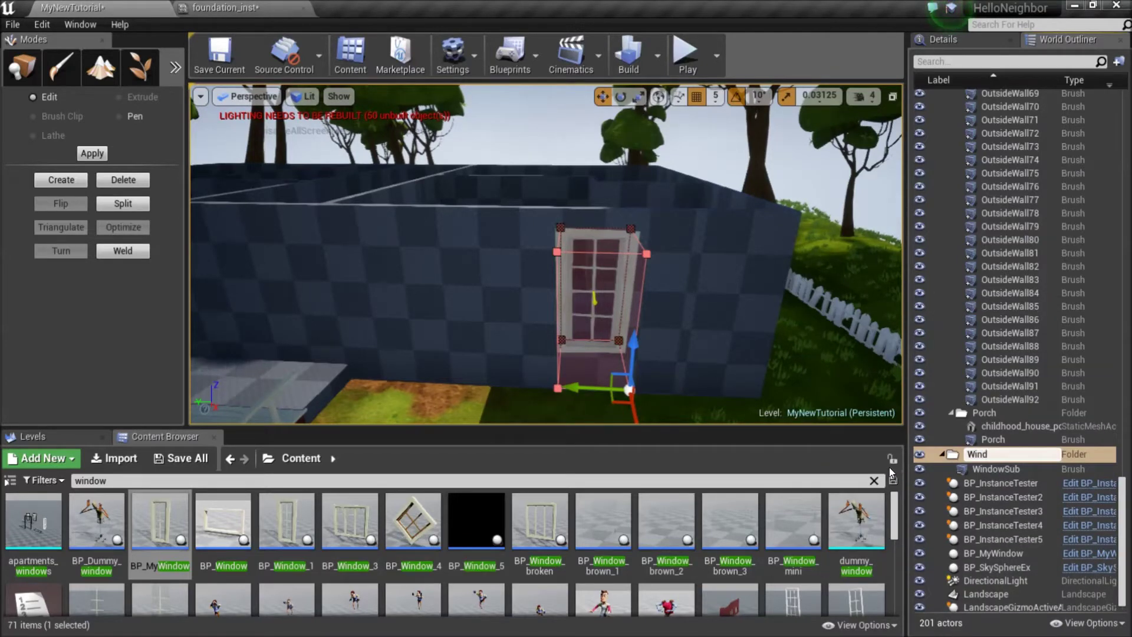
pyautogui.press('Return')
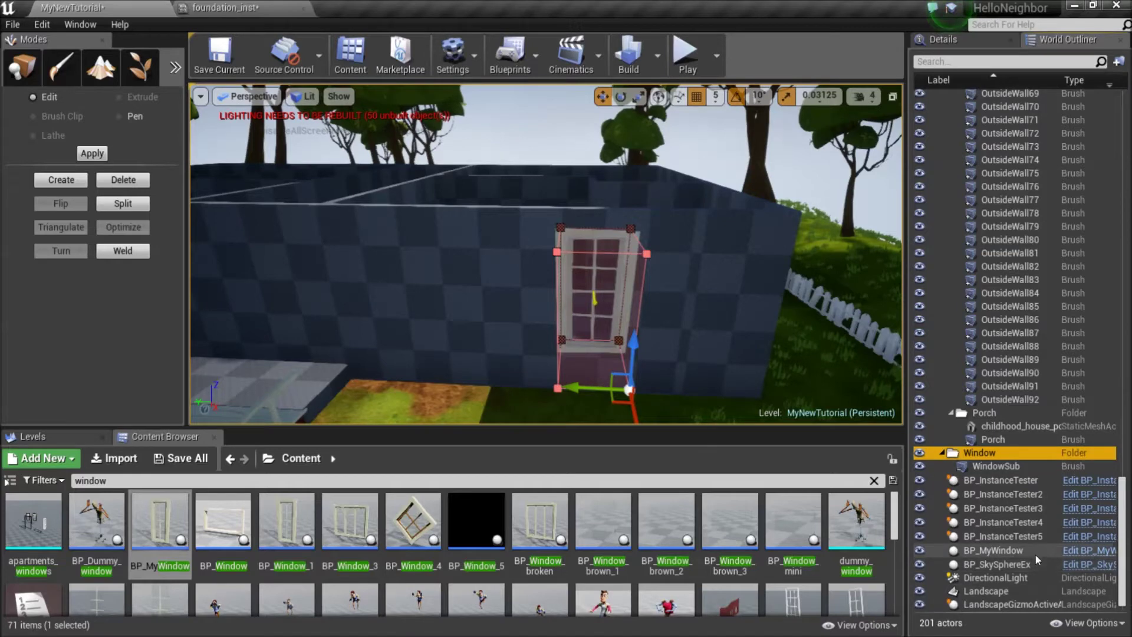
# Step: Add BP_MyWindow to the Window folder and move that folder into the House folder
pyautogui.moveTo(1036, 552); pyautogui.dragTo(1006, 455)
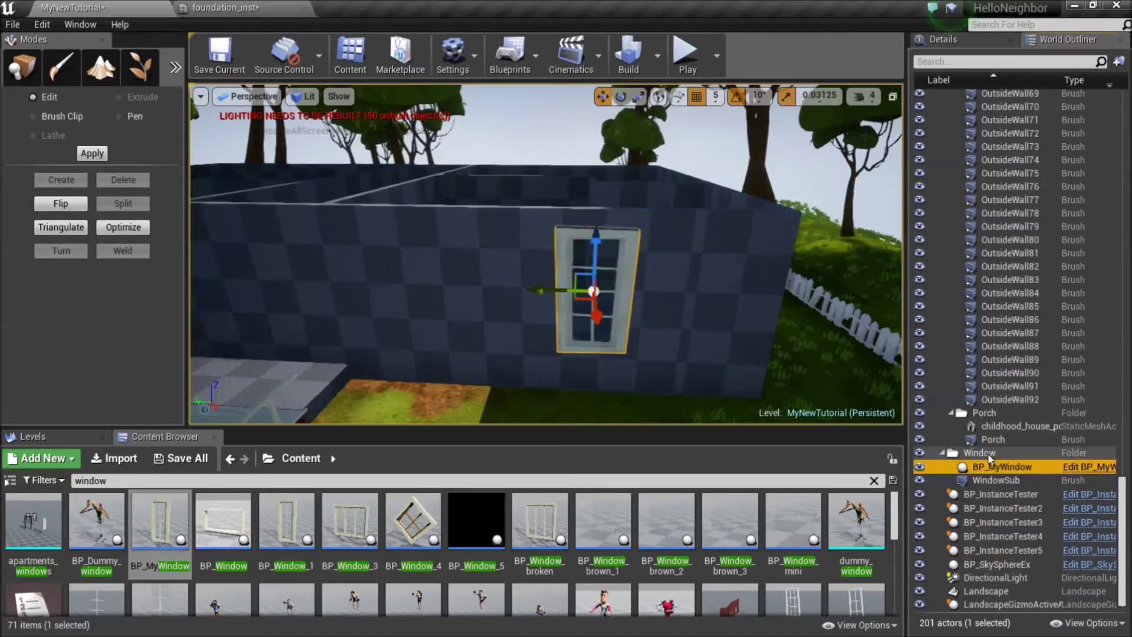
pyautogui.rightClick(963, 453)
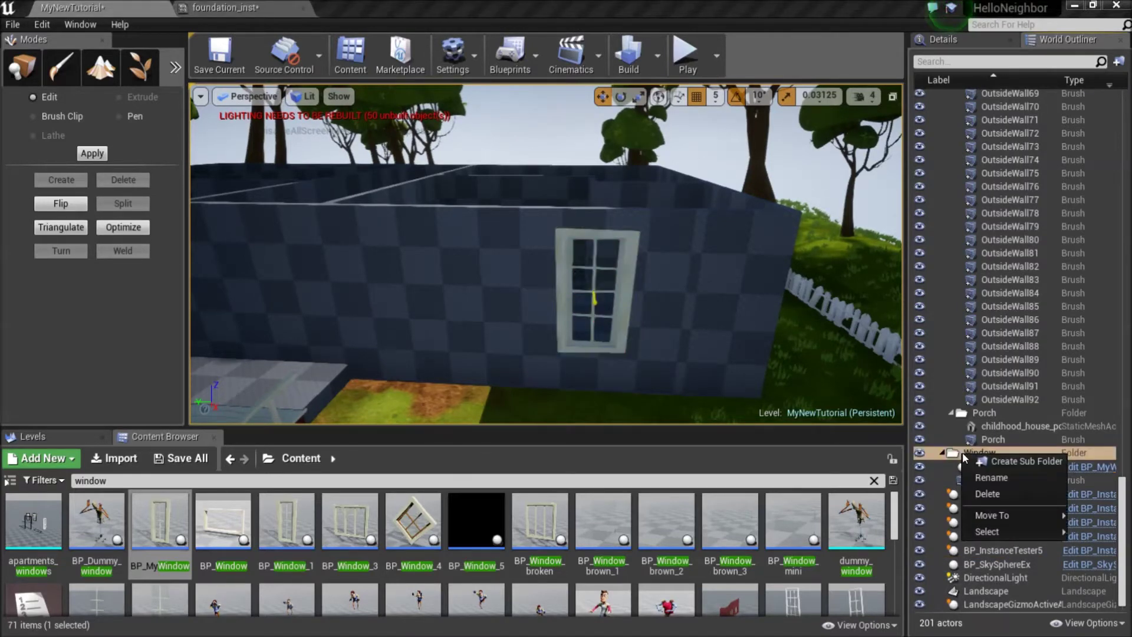
pyautogui.moveTo(996, 515)
pyautogui.click(926, 526)
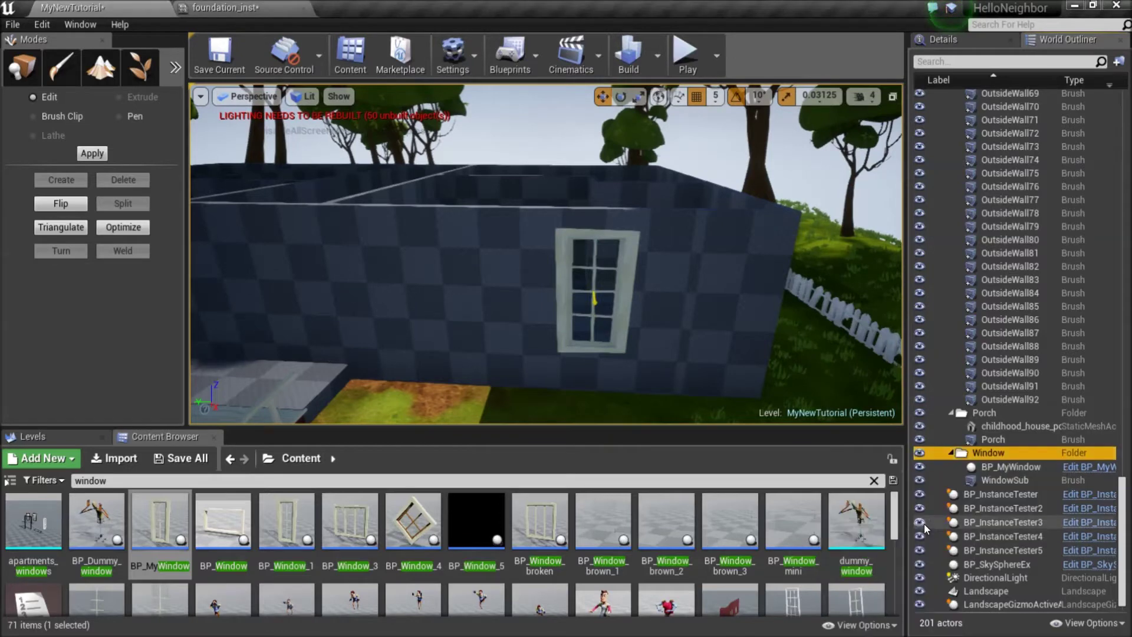
# Step: Collapse the Floor, Kitchen, OutsideWall and Porch folders in the World Outliner
pyautogui.scroll(5, 1004, 324)
pyautogui.scroll(4, 1004, 323)
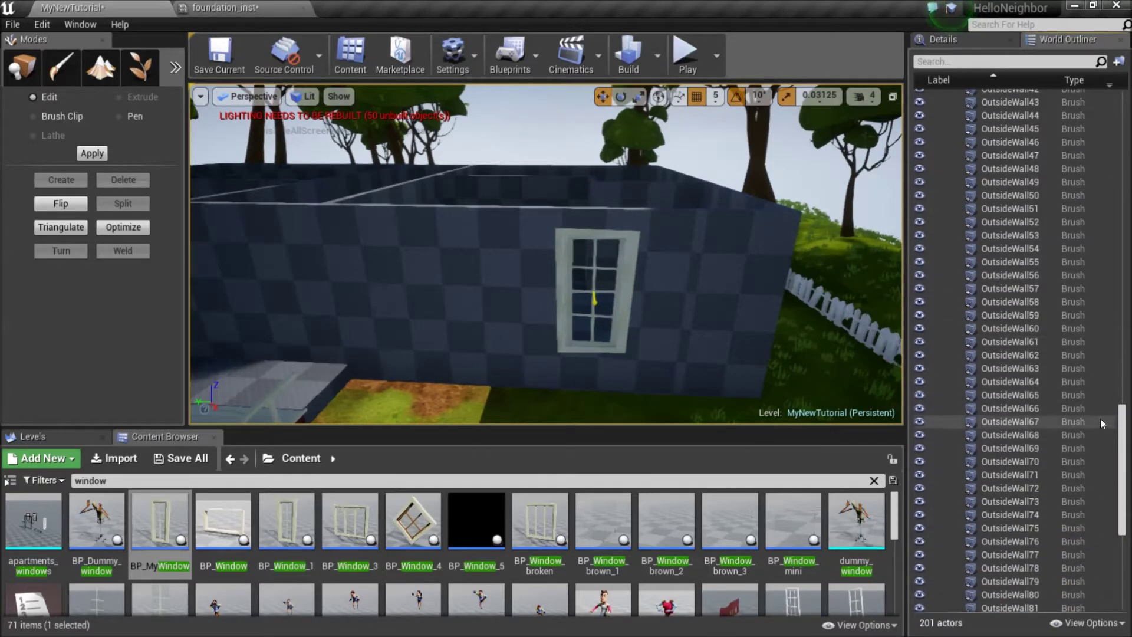
pyautogui.moveTo(1123, 435); pyautogui.dragTo(1123, 122)
pyautogui.click(951, 135)
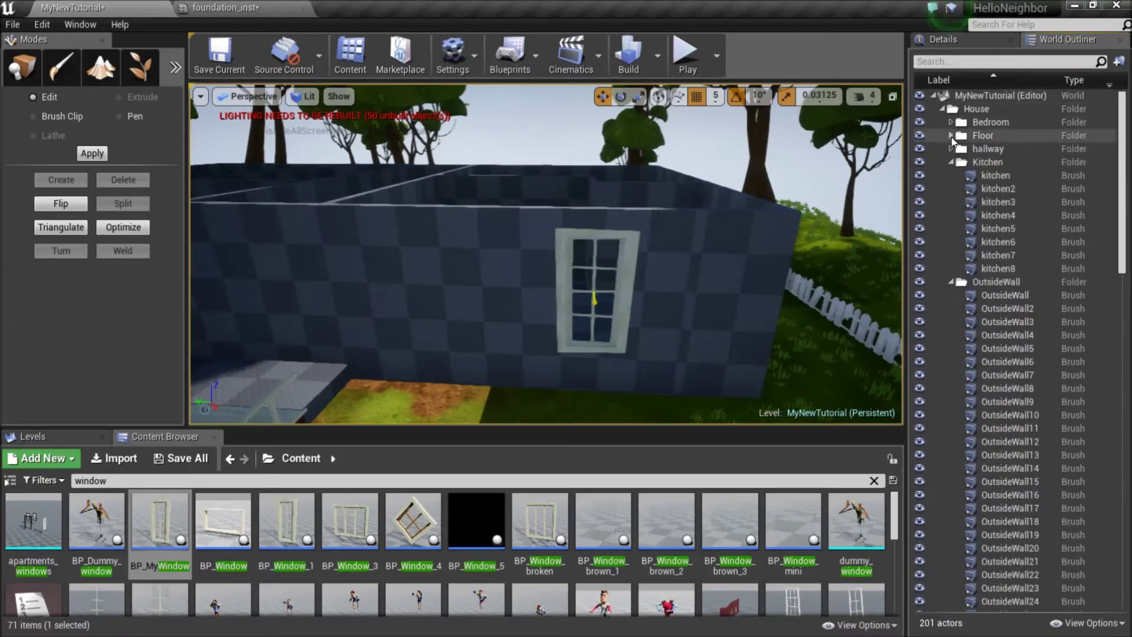
pyautogui.click(951, 161)
pyautogui.click(949, 174)
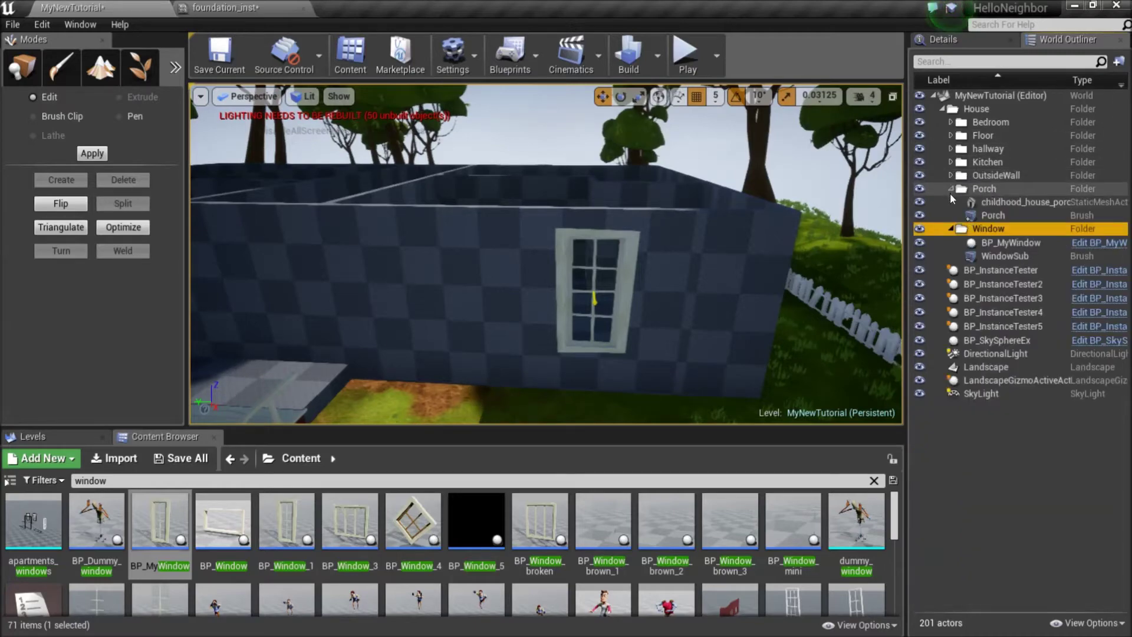
pyautogui.click(951, 189)
pyautogui.moveTo(707, 283); pyautogui.dragTo(817, 360, button='right')
pyautogui.press('w')
pyautogui.press('s')
pyautogui.moveTo(604, 330); pyautogui.dragTo(603, 249, button='right')
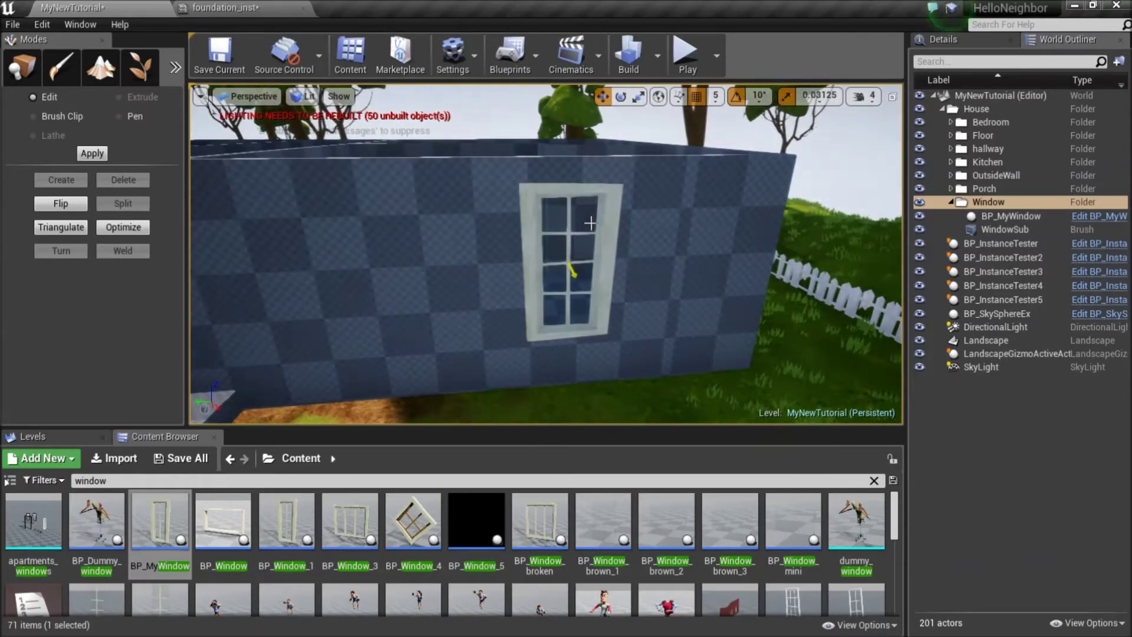
# Step: Duplicate BP_MyWindow together with WindowSub and place the copies beside the originals on the same wall
pyautogui.click(530, 210)
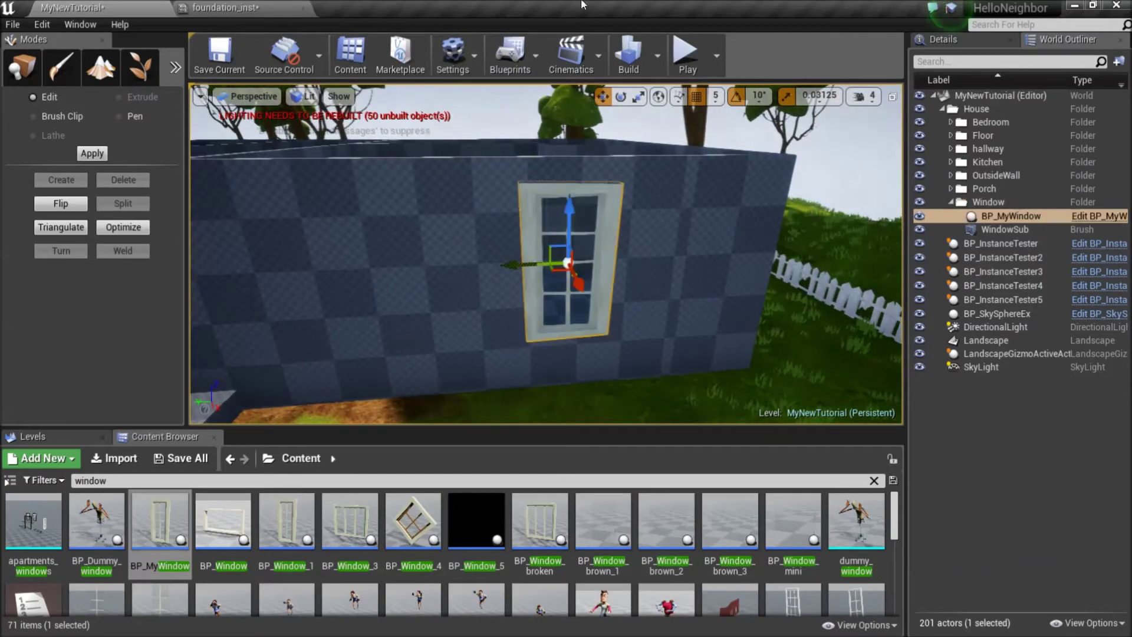
pyautogui.keyDown('ctrl'); pyautogui.click(1005, 230); pyautogui.keyUp('ctrl')
pyautogui.moveTo(670, 323); pyautogui.dragTo(651, 315, button='right')
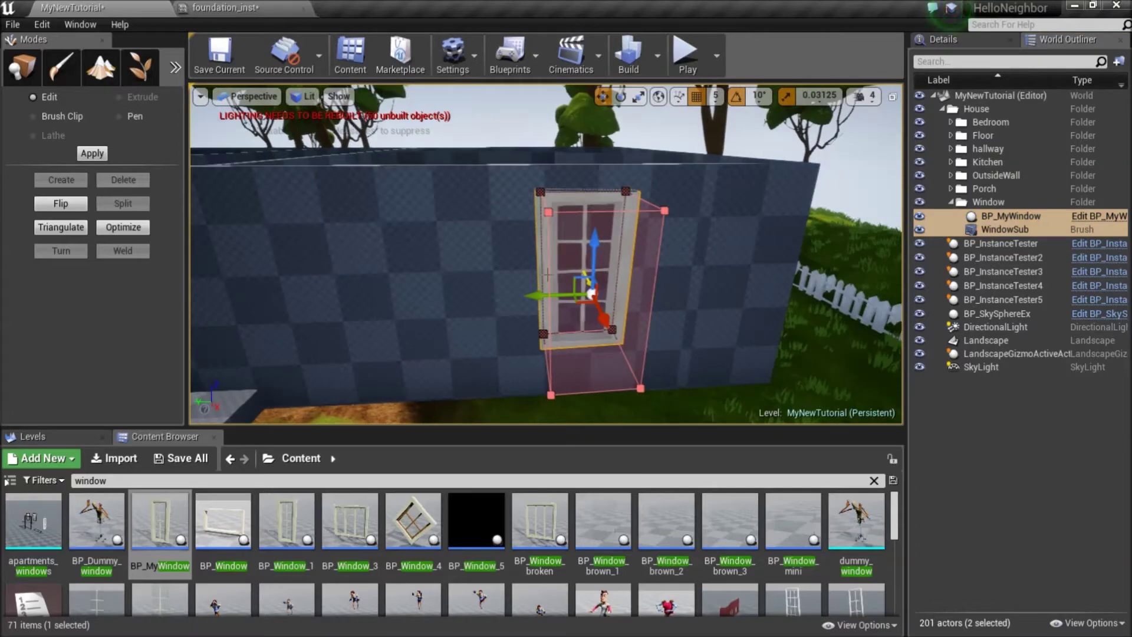
pyautogui.keyDown('alt'); pyautogui.moveTo(570, 305); pyautogui.dragTo(418, 305); pyautogui.keyUp('alt')
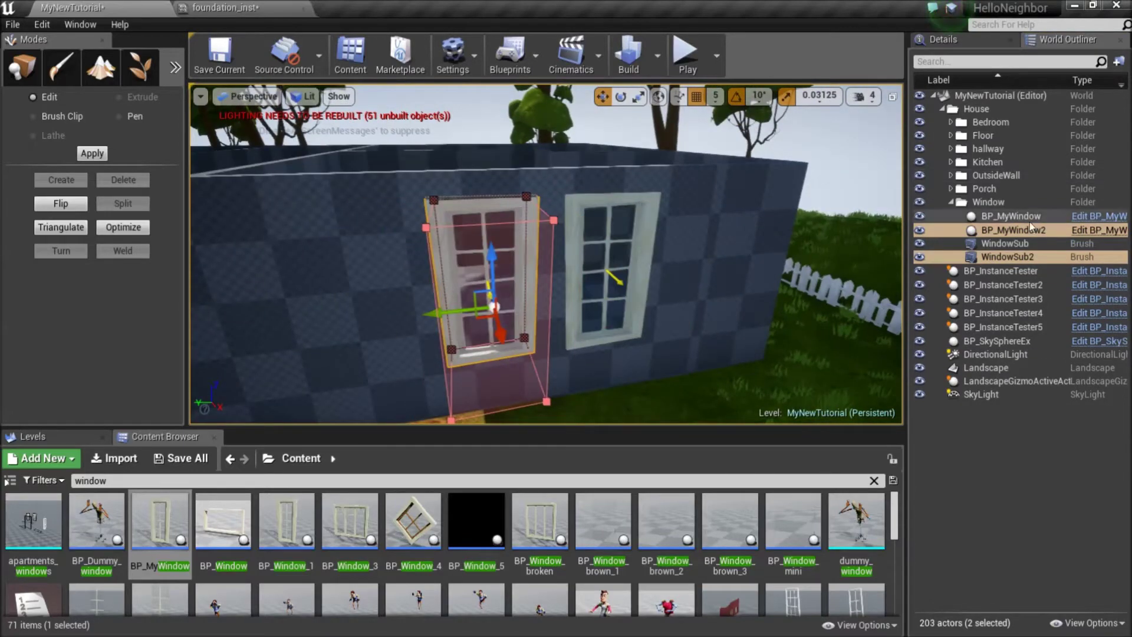
# Step: Duplicate the original BP_MyWindow and WindowSub onto the wall around the corner, rotating and aligning the copies to fit it
pyautogui.keyDown('shift'); pyautogui.click(1011, 216); pyautogui.keyUp('shift')
pyautogui.moveTo(711, 236); pyautogui.dragTo(481, 219, button='right')
pyautogui.click(1011, 216)
pyautogui.keyDown('ctrl'); pyautogui.click(1018, 243); pyautogui.keyUp('ctrl')
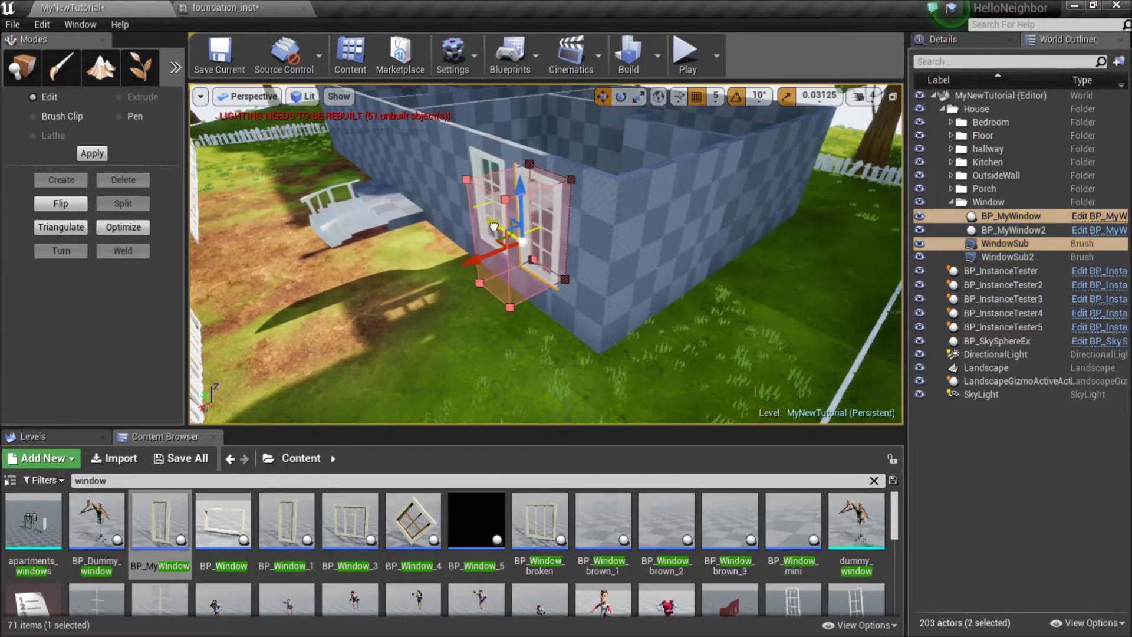
pyautogui.keyDown('alt'); pyautogui.moveTo(495, 232); pyautogui.dragTo(592, 297); pyautogui.keyUp('alt')
pyautogui.press('e')
pyautogui.moveTo(619, 348); pyautogui.dragTo(554, 349, button='right')
pyautogui.moveTo(518, 312); pyautogui.dragTo(551, 317)
pyautogui.moveTo(551, 318)
pyautogui.mouseDown(button='right')
pyautogui.moveTo(595, 306)
pyautogui.moveTo(566, 295)
pyautogui.mouseUp(button='right')
pyautogui.moveTo(558, 221); pyautogui.dragTo(571, 231)
pyautogui.moveTo(571, 231); pyautogui.dragTo(448, 294, button='right')
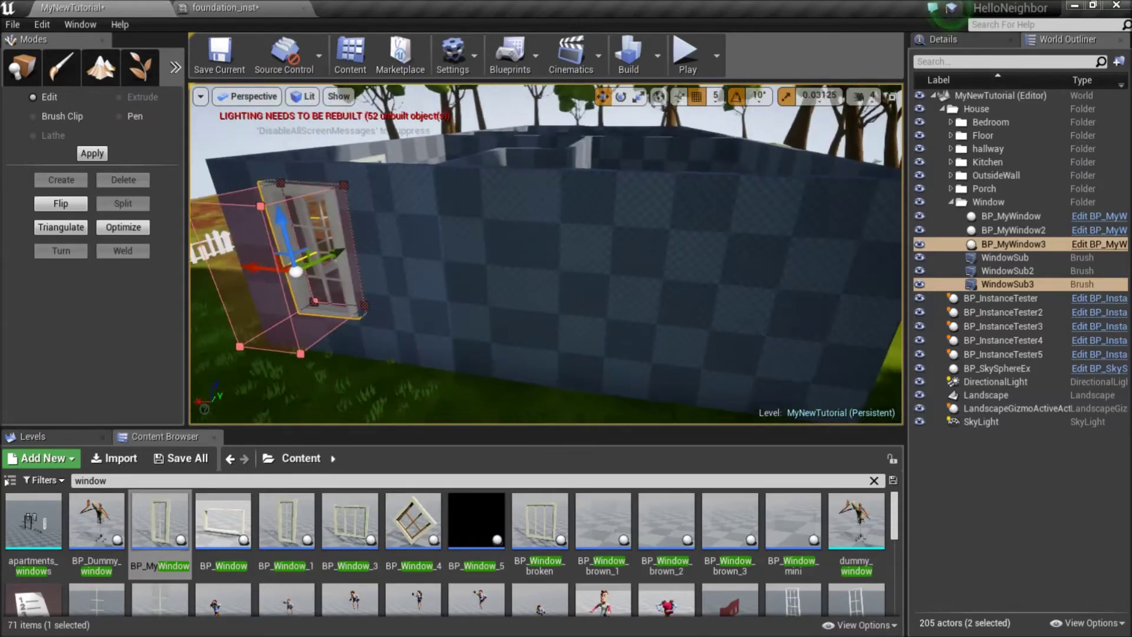
# Step: Duplicate the selected window and its cutting brush farther along that wall and twice onto the next wall, rotated to match
pyautogui.keyDown('alt'); pyautogui.moveTo(283, 268); pyautogui.dragTo(725, 335); pyautogui.keyUp('alt')
pyautogui.moveTo(725, 334); pyautogui.dragTo(545, 279, button='right')
pyautogui.press('e')
pyautogui.keyDown('alt'); pyautogui.moveTo(545, 279); pyautogui.dragTo(437, 289); pyautogui.keyUp('alt')
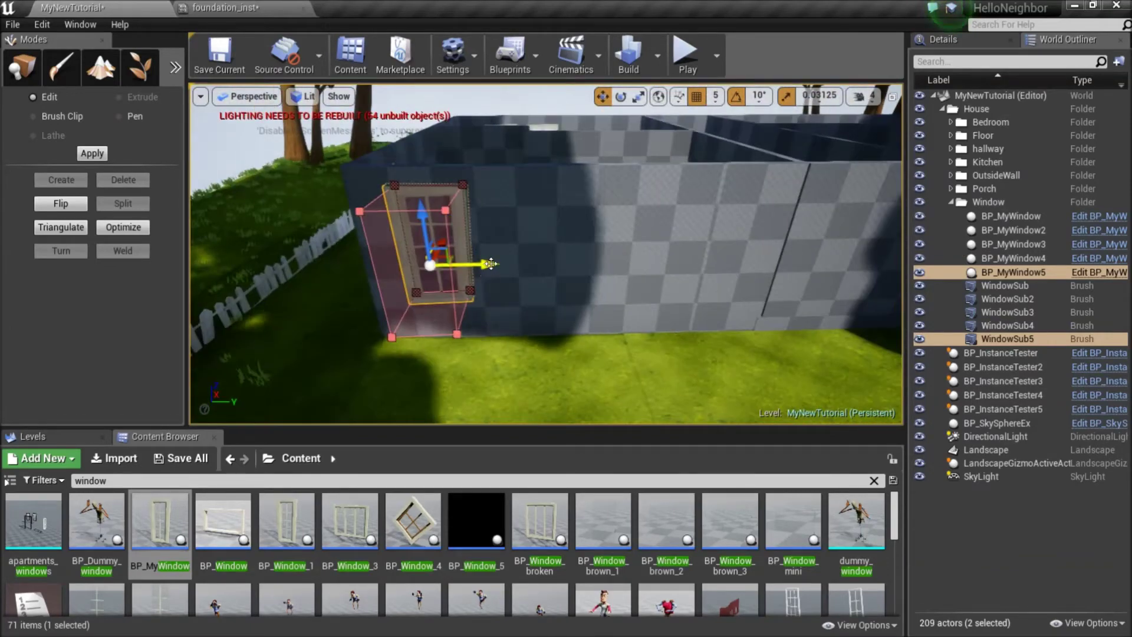
pyautogui.keyDown('alt'); pyautogui.moveTo(498, 265); pyautogui.dragTo(688, 269); pyautogui.keyUp('alt')
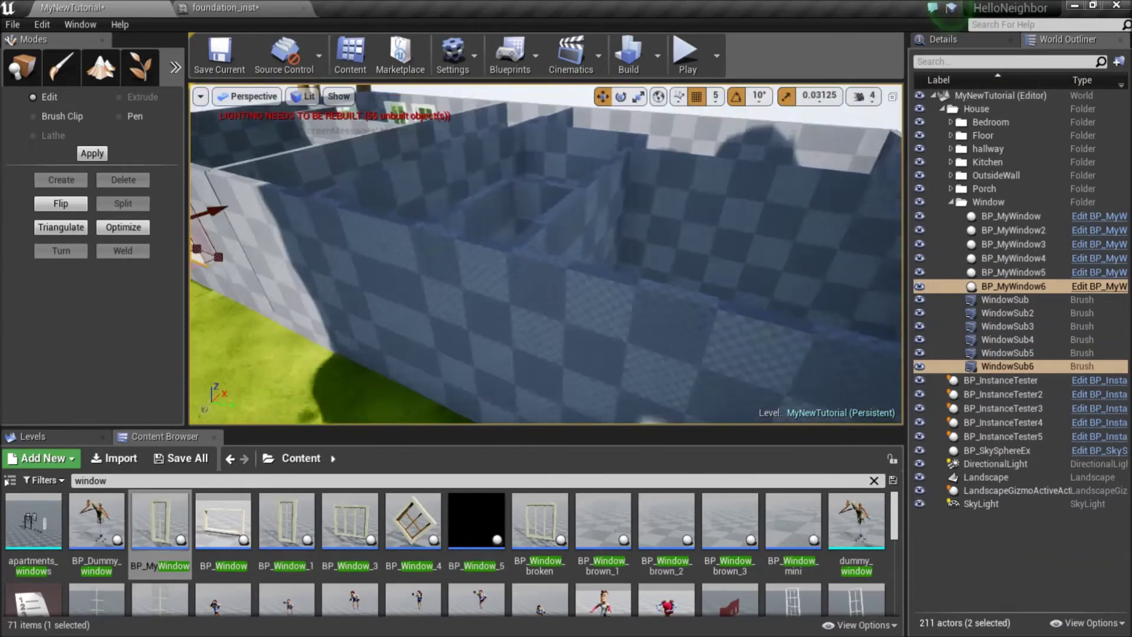
# Step: Place a BP_Window_3 on the end room's wall, adjust its height, and move it into the Window folder
pyautogui.moveTo(349, 522); pyautogui.dragTo(506, 313)
pyautogui.moveTo(505, 313); pyautogui.dragTo(373, 335, button='right')
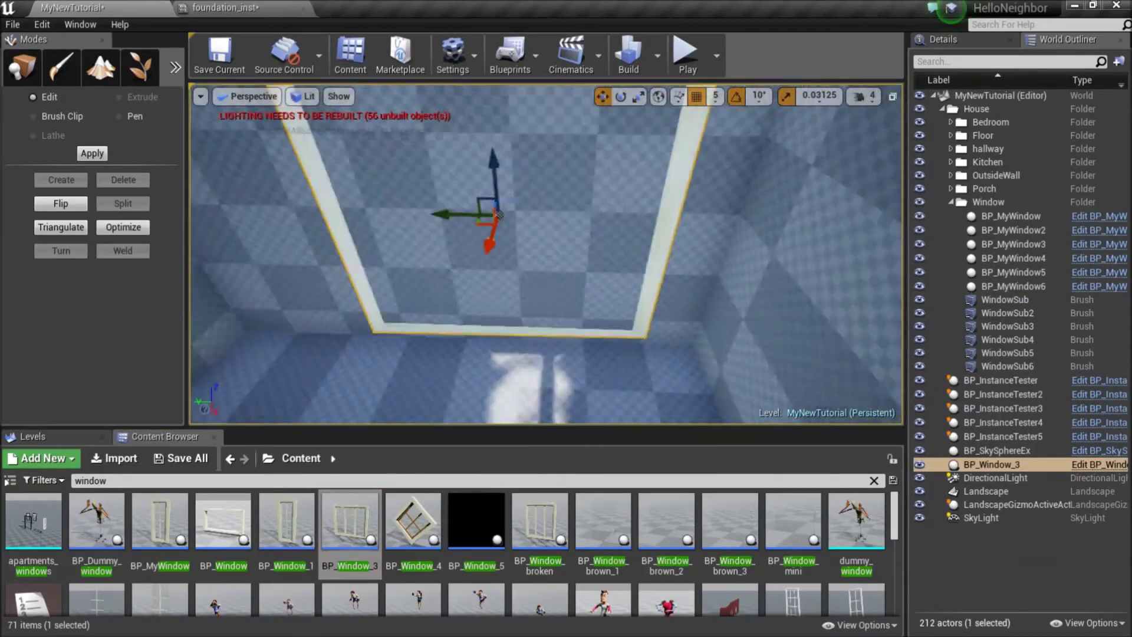
pyautogui.moveTo(498, 214); pyautogui.dragTo(585, 154, button='right')
pyautogui.press('space')
pyautogui.press('space')
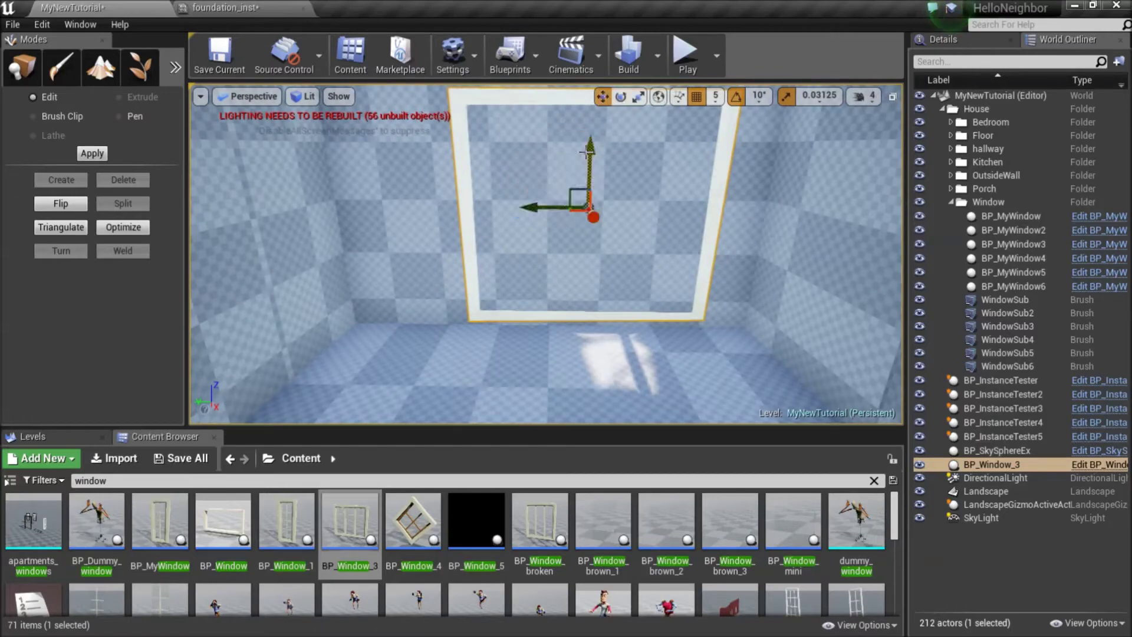
pyautogui.moveTo(587, 153); pyautogui.dragTo(589, 175)
pyautogui.moveTo(513, 254); pyautogui.dragTo(590, 271, button='right')
pyautogui.moveTo(992, 464); pyautogui.dragTo(988, 202)
# Step: Duplicate WindowSub6 and position the copy at BP_Window_3 so it passes through the wall
pyautogui.click(1007, 381)
pyautogui.moveTo(442, 226); pyautogui.dragTo(356, 226, button='right')
pyautogui.keyDown('alt'); pyautogui.moveTo(356, 226); pyautogui.dragTo(816, 312); pyautogui.keyUp('alt')
pyautogui.moveTo(817, 312); pyautogui.dragTo(902, 313, button='right')
pyautogui.moveTo(587, 260); pyautogui.dragTo(617, 260)
# Step: Reshape WindowSub7 in the left orthographic view to match the frame of the wide BP_Window_3
pyautogui.click(252, 96)
pyautogui.click(250, 180)
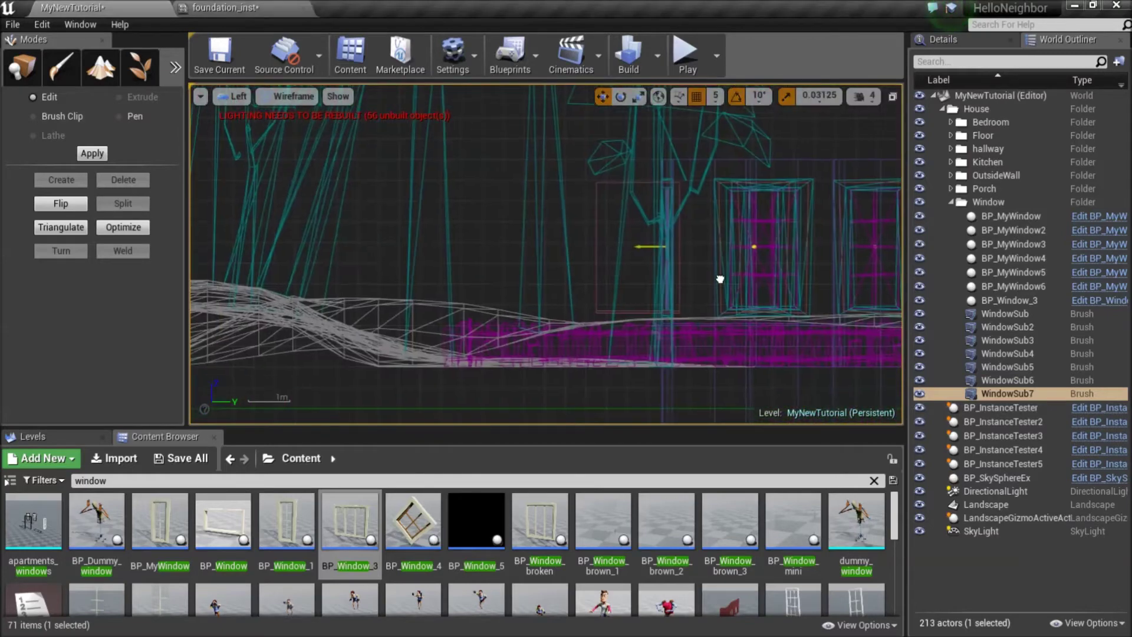
pyautogui.scroll(5, 483, 195)
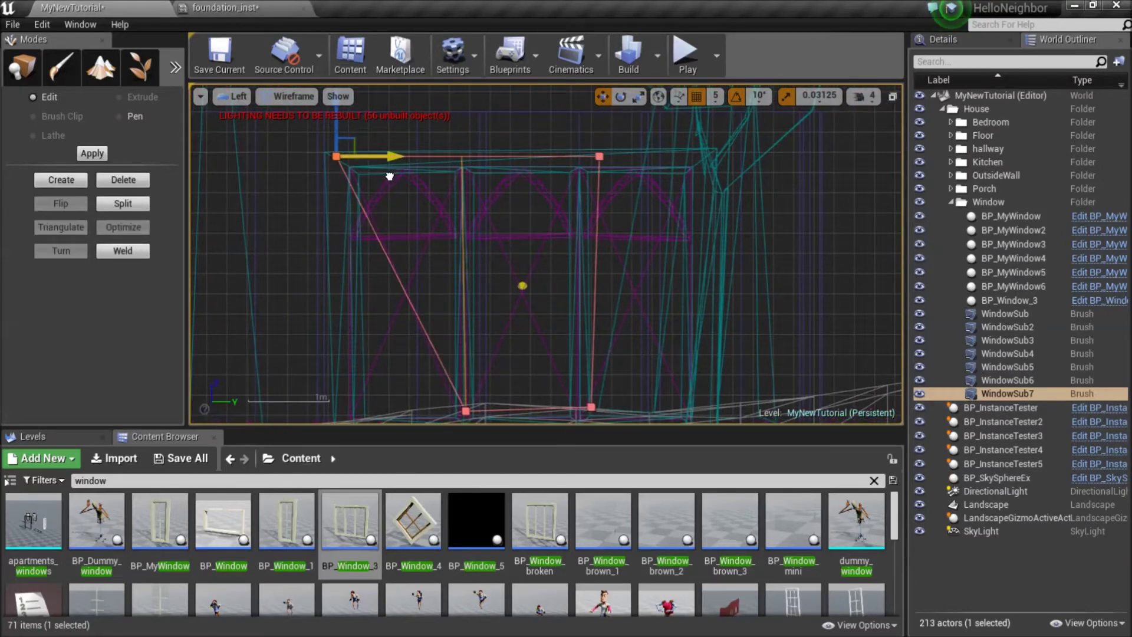
pyautogui.moveTo(625, 156); pyautogui.dragTo(745, 156)
pyautogui.moveTo(749, 289); pyautogui.dragTo(740, 168, button='right')
pyautogui.click(582, 287)
pyautogui.moveTo(598, 273); pyautogui.dragTo(707, 301)
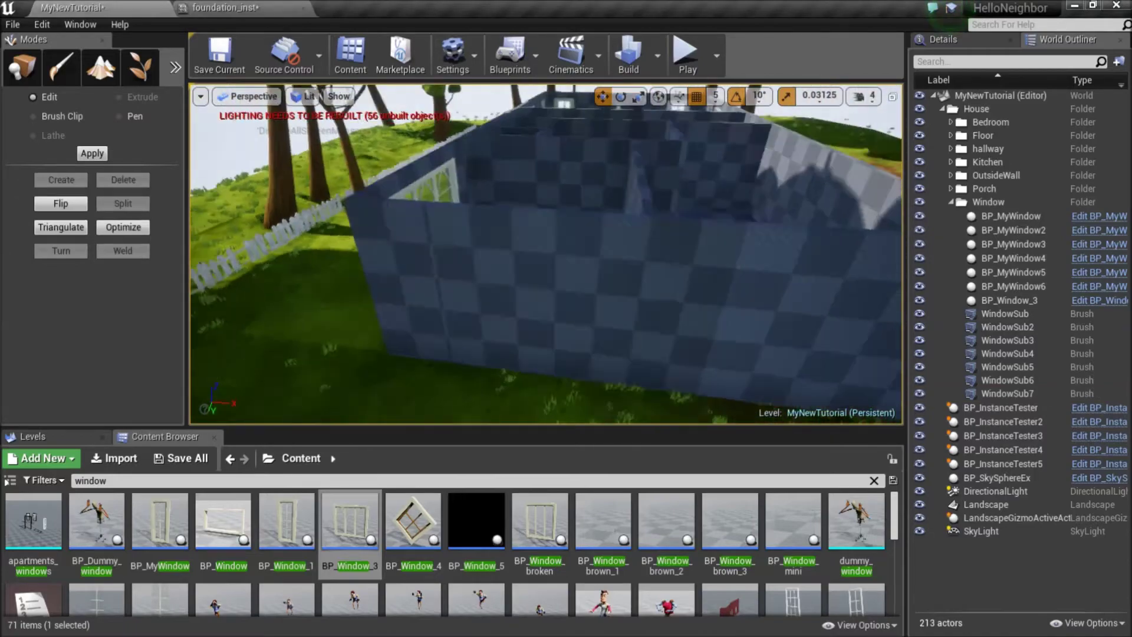
# Step: Duplicate BP_Window_3 with WindowSub7 and fit the copies into the outer wall near the opposite corner
pyautogui.hotkey('ctrl', 'v')
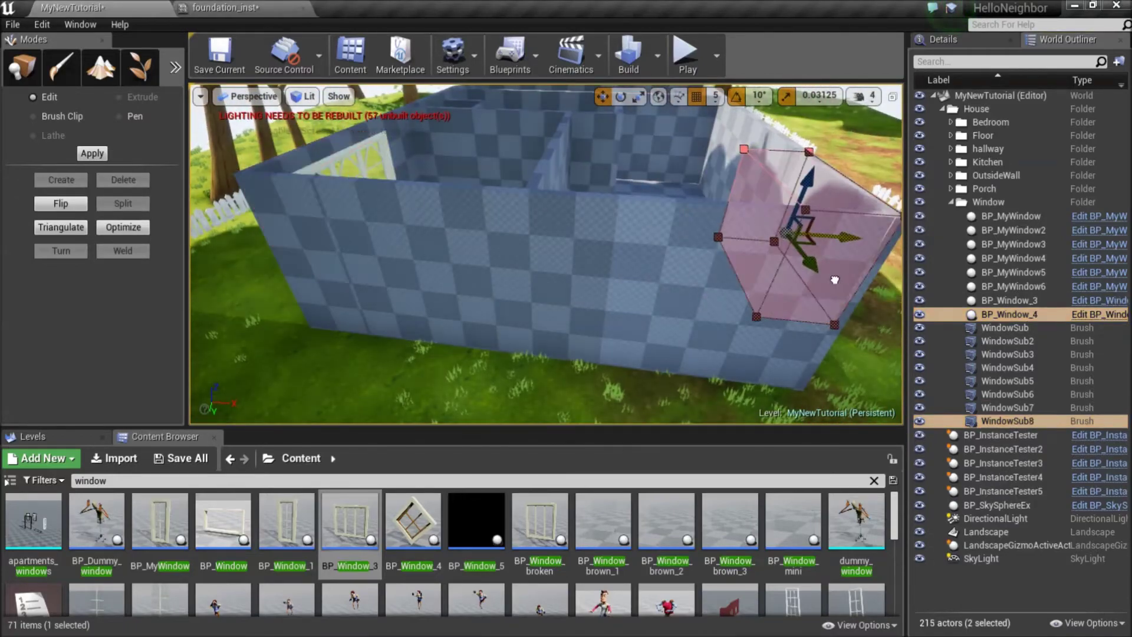
pyautogui.moveTo(803, 284); pyautogui.dragTo(814, 296)
pyautogui.moveTo(813, 297)
pyautogui.mouseDown(button='right')
pyautogui.moveTo(696, 277)
pyautogui.moveTo(814, 297)
pyautogui.mouseUp(button='right')
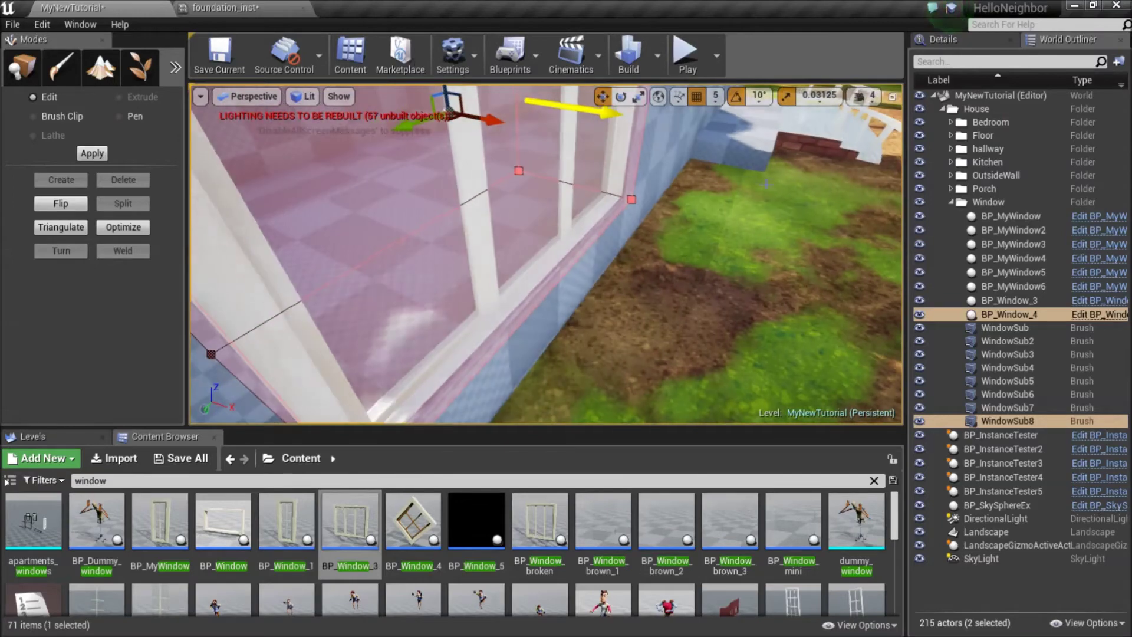
pyautogui.moveTo(475, 117); pyautogui.dragTo(483, 121)
pyautogui.moveTo(483, 121)
pyautogui.mouseDown(button='right')
pyautogui.moveTo(488, 256)
pyautogui.moveTo(506, 228)
pyautogui.moveTo(530, 230)
pyautogui.mouseUp(button='right')
pyautogui.click(530, 230)
pyautogui.hotkey('shift', '1')
pyautogui.press('r')
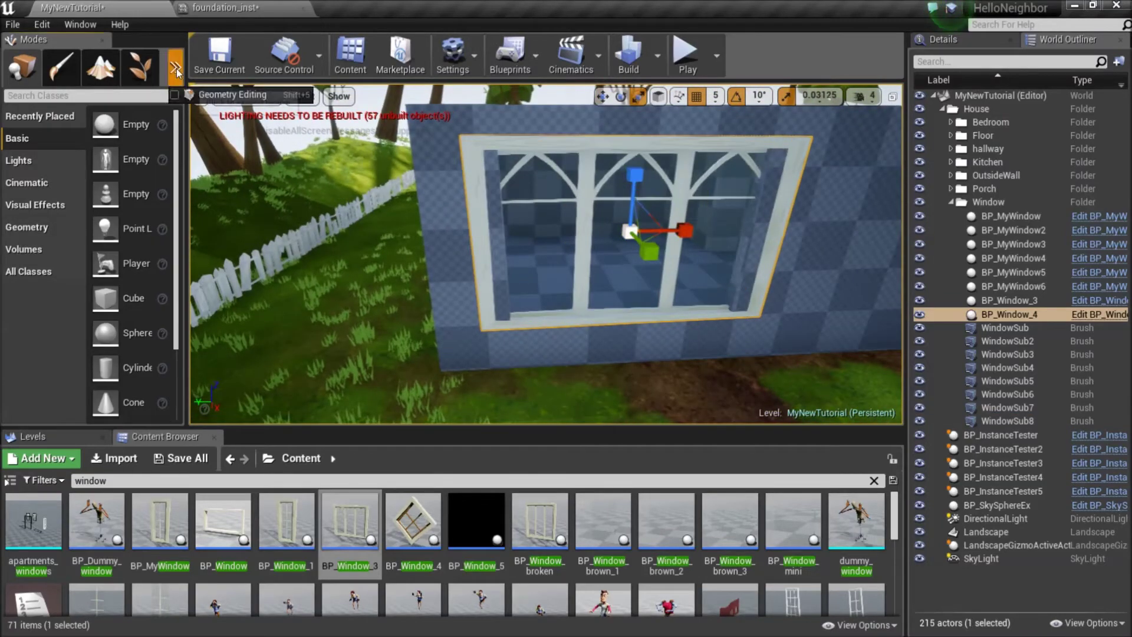
# Step: Edit WindowSub8's vertices in the left orthographic view to fit the wide window frame, and return to the perspective view
pyautogui.click(232, 94)
pyautogui.click(1007, 421)
pyautogui.moveTo(640, 236); pyautogui.dragTo(617, 171, button='right')
pyautogui.click(241, 96)
pyautogui.click(242, 180)
pyautogui.moveTo(642, 353)
pyautogui.mouseDown(button='right')
pyautogui.moveTo(613, 324)
pyautogui.moveTo(596, 276)
pyautogui.mouseUp(button='right')
pyautogui.click(417, 203)
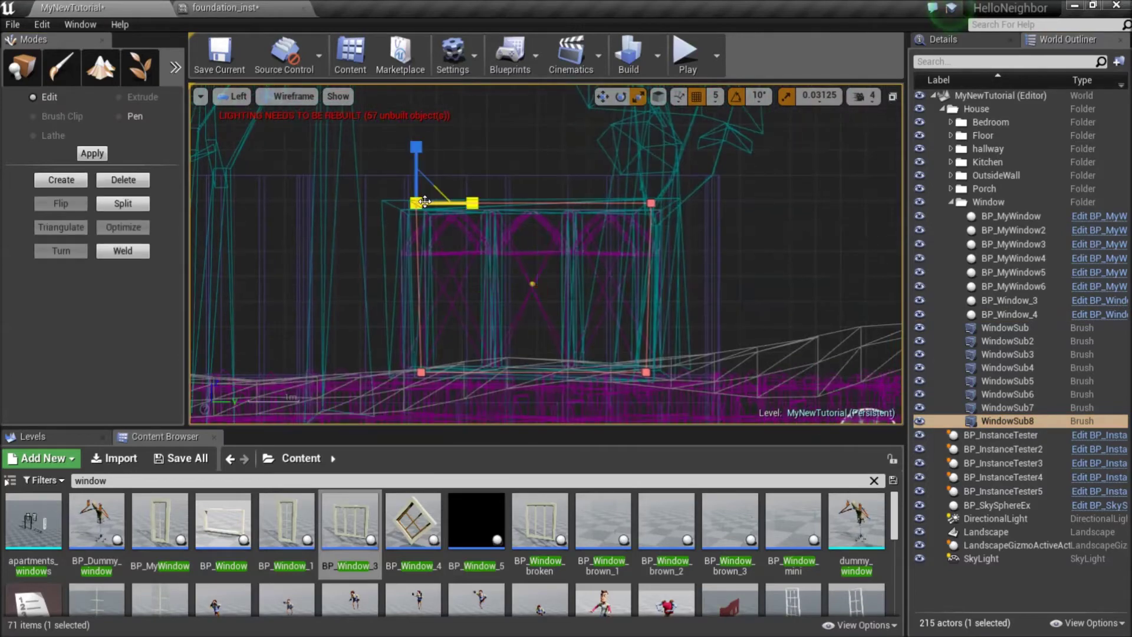
pyautogui.moveTo(629, 188); pyautogui.dragTo(669, 224)
pyautogui.click(646, 372)
pyautogui.moveTo(662, 358)
pyautogui.mouseDown(button='right')
pyautogui.moveTo(604, 223)
pyautogui.moveTo(666, 257)
pyautogui.mouseUp(button='right')
pyautogui.click(405, 271)
pyautogui.moveTo(434, 274); pyautogui.dragTo(412, 274)
pyautogui.moveTo(672, 205); pyautogui.dragTo(645, 286, button='right')
pyautogui.click(233, 96)
pyautogui.click(242, 123)
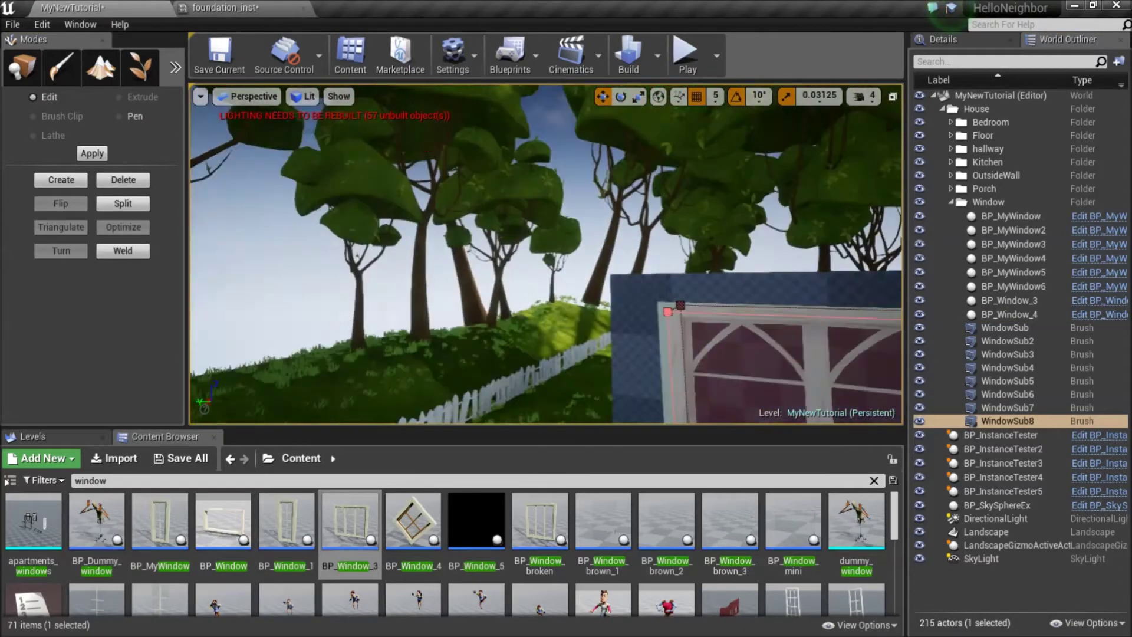
# Step: Place the diamond-shaped BP_Window_4 asset on the porch-side wall next to the two tall windows
pyautogui.moveTo(545, 254); pyautogui.dragTo(648, 306, button='right')
pyautogui.moveTo(413, 518); pyautogui.dragTo(623, 311)
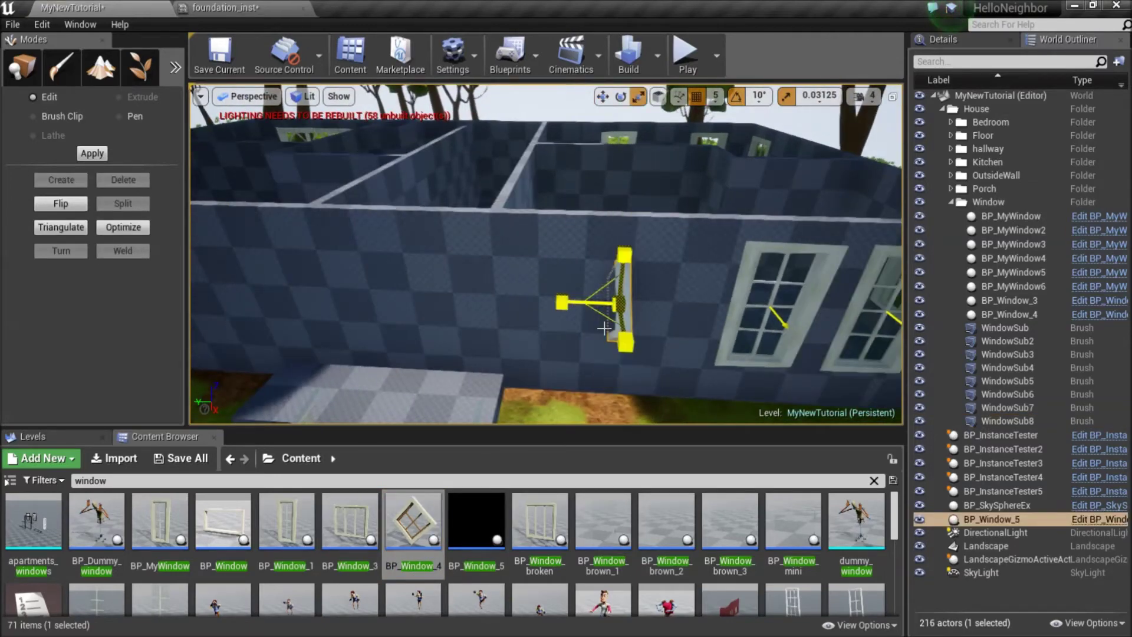
pyautogui.moveTo(712, 317); pyautogui.dragTo(699, 307)
pyautogui.moveTo(522, 293)
pyautogui.mouseDown(button='right')
pyautogui.moveTo(678, 319)
pyautogui.moveTo(563, 313)
pyautogui.moveTo(523, 293)
pyautogui.mouseUp(button='right')
pyautogui.press('w')
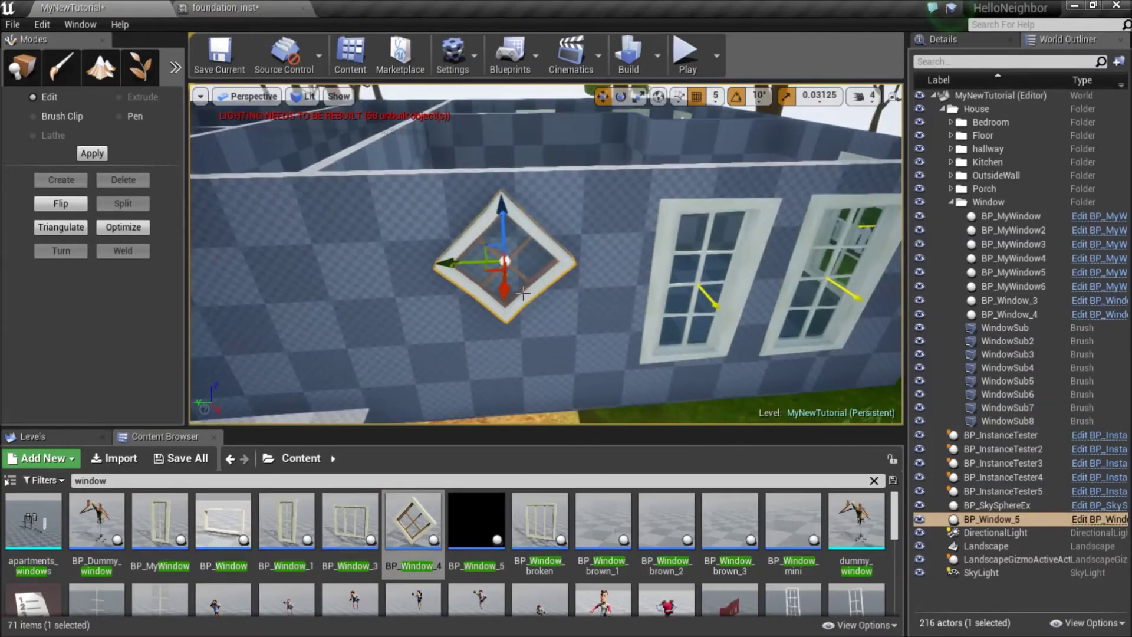
# Step: Duplicate WindowSub to the diamond window and move BP_Window_5 into the Window folder
pyautogui.click(22, 67)
pyautogui.click(27, 227)
pyautogui.doubleClick(1008, 328)
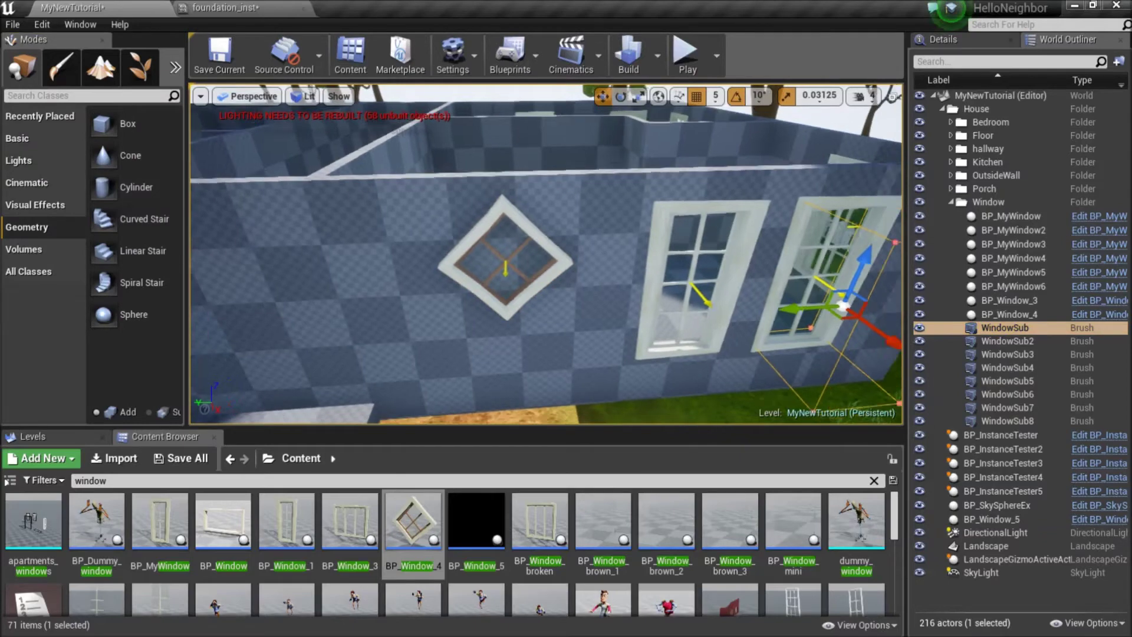
pyautogui.keyDown('alt'); pyautogui.moveTo(742, 299); pyautogui.dragTo(470, 311); pyautogui.keyUp('alt')
pyautogui.moveTo(999, 202); pyautogui.dragTo(1000, 201)
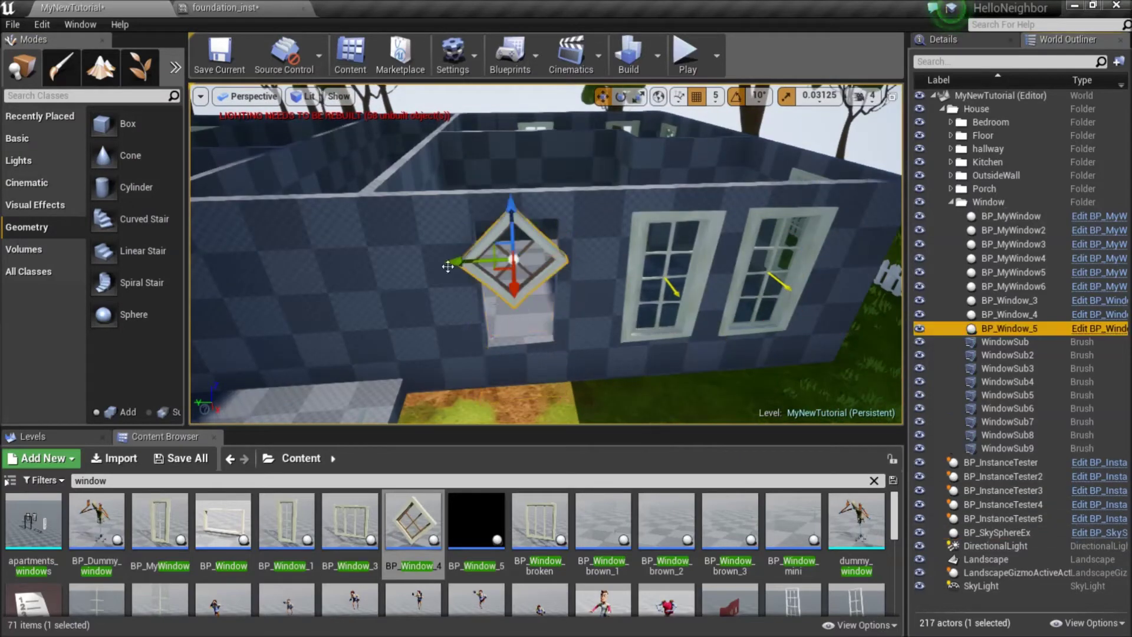
# Step: Rotate WindowSub9 and reshape its corners to the diamond window's outline in the left orthographic view, then return to perspective
pyautogui.moveTo(572, 254); pyautogui.dragTo(571, 236, button='right')
pyautogui.click(480, 354)
pyautogui.moveTo(480, 354); pyautogui.dragTo(480, 318, button='right')
pyautogui.click(251, 96)
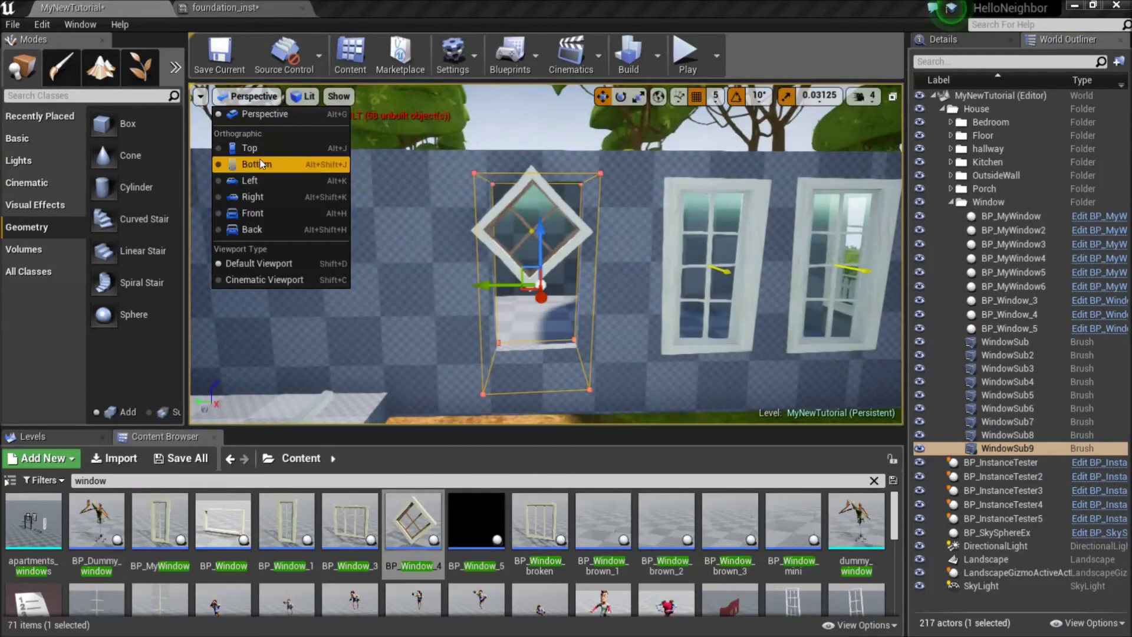
pyautogui.click(254, 174)
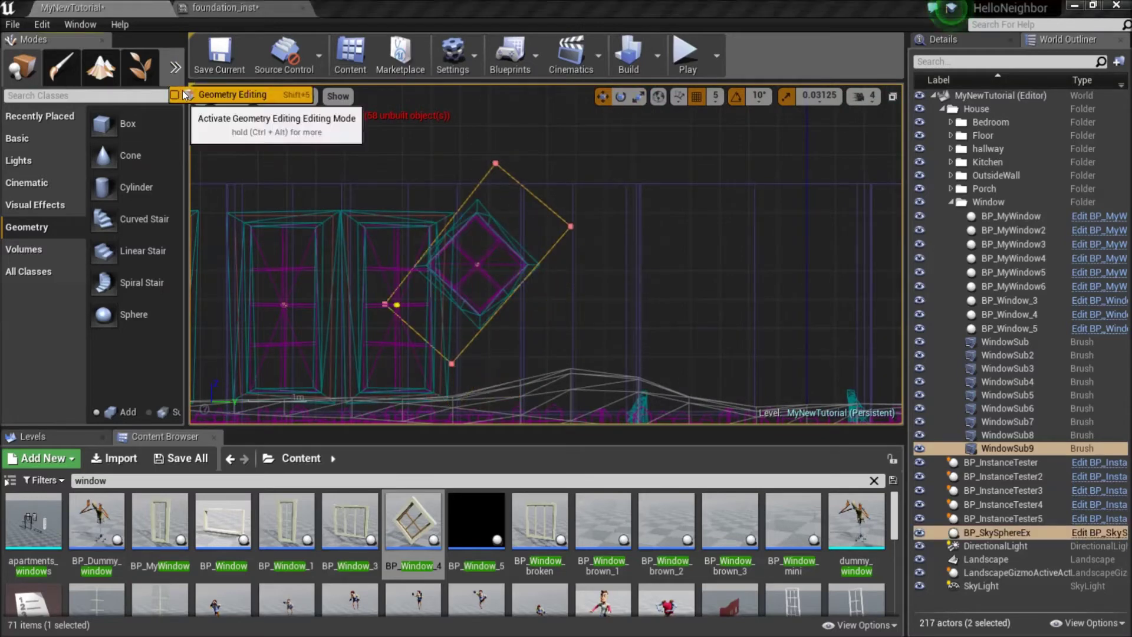
pyautogui.click(182, 93)
pyautogui.moveTo(555, 204); pyautogui.dragTo(574, 230)
pyautogui.hotkey('ctrl', 'z')
pyautogui.hotkey('ctrl', 'z')
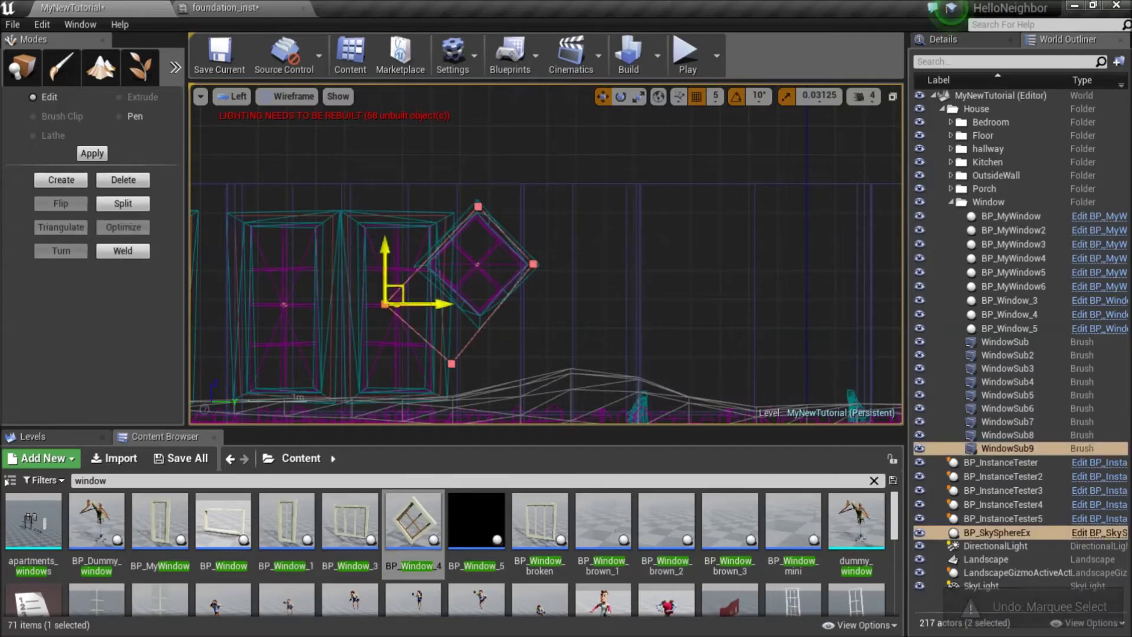
pyautogui.click(238, 96)
pyautogui.click(248, 126)
# Step: Search the assets for door, place BP_DoorTimesDay at the porch, and rotate and align it with the house wall
pyautogui.moveTo(307, 235); pyautogui.dragTo(193, 485, button='right')
pyautogui.doubleClick(193, 481)
pyautogui.write('door')
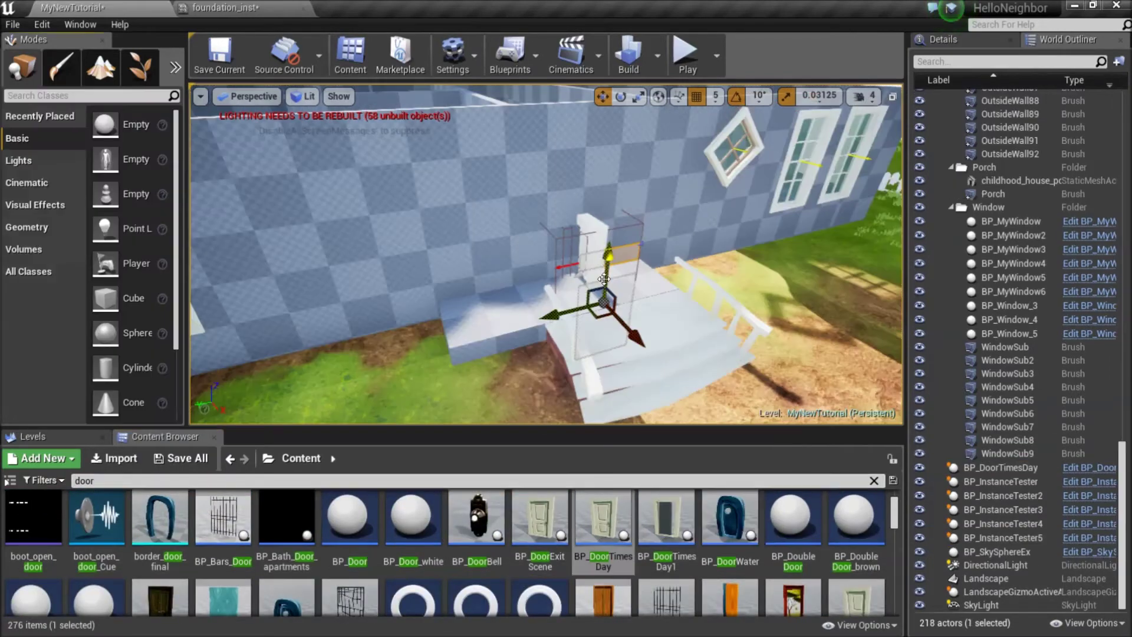
pyautogui.moveTo(666, 288); pyautogui.dragTo(649, 265, button='right')
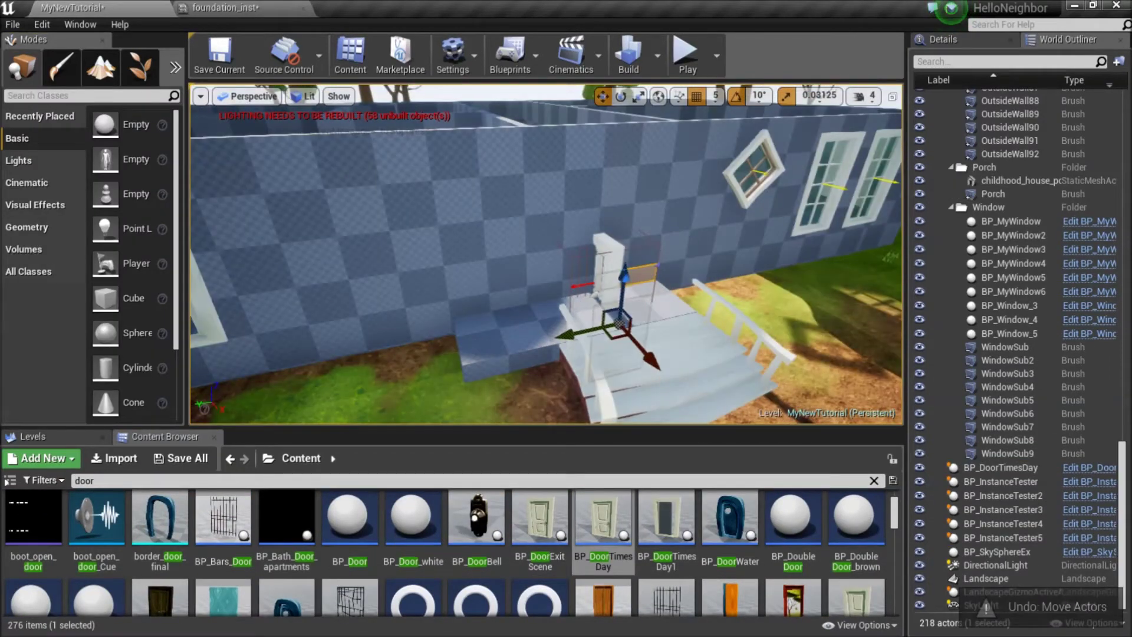
pyautogui.moveTo(595, 202)
pyautogui.mouseDown(button='right')
pyautogui.moveTo(619, 206)
pyautogui.moveTo(576, 210)
pyautogui.mouseUp(button='right')
pyautogui.press('e')
pyautogui.moveTo(576, 209); pyautogui.dragTo(597, 187)
pyautogui.press('w')
pyautogui.moveTo(597, 187); pyautogui.dragTo(542, 232, button='right')
# Step: Add a box brush in front of the door frame and name it DoorSub
pyautogui.click(27, 227)
pyautogui.moveTo(104, 124); pyautogui.dragTo(437, 377)
pyautogui.click(979, 60)
pyautogui.write('DoorSub')
# Step: Move DoorSub and BP_DoorTimesDay into a new World Outliner folder named Door
pyautogui.click(1066, 39)
pyautogui.rightClick(997, 583)
pyautogui.click(887, 515)
pyautogui.press('Return')
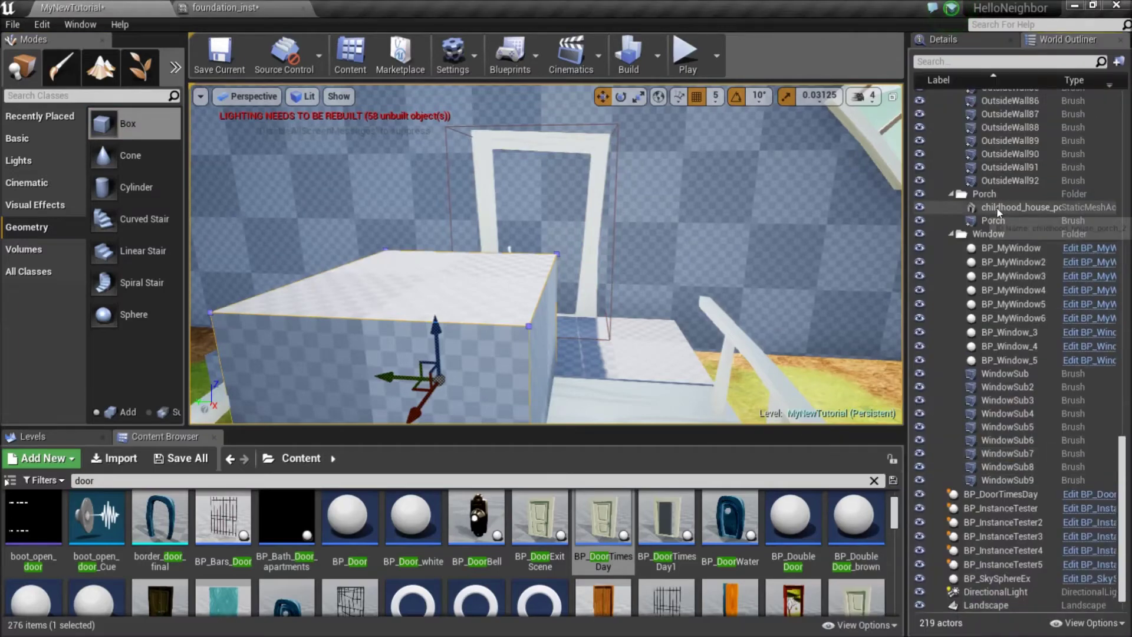
pyautogui.rightClick(1017, 497)
pyautogui.moveTo(970, 483)
pyautogui.click(855, 501)
# Step: Move the Door folder into the House folder
pyautogui.moveTo(1122, 519); pyautogui.dragTo(1122, 101)
pyautogui.rightClick(989, 109)
pyautogui.moveTo(1002, 167)
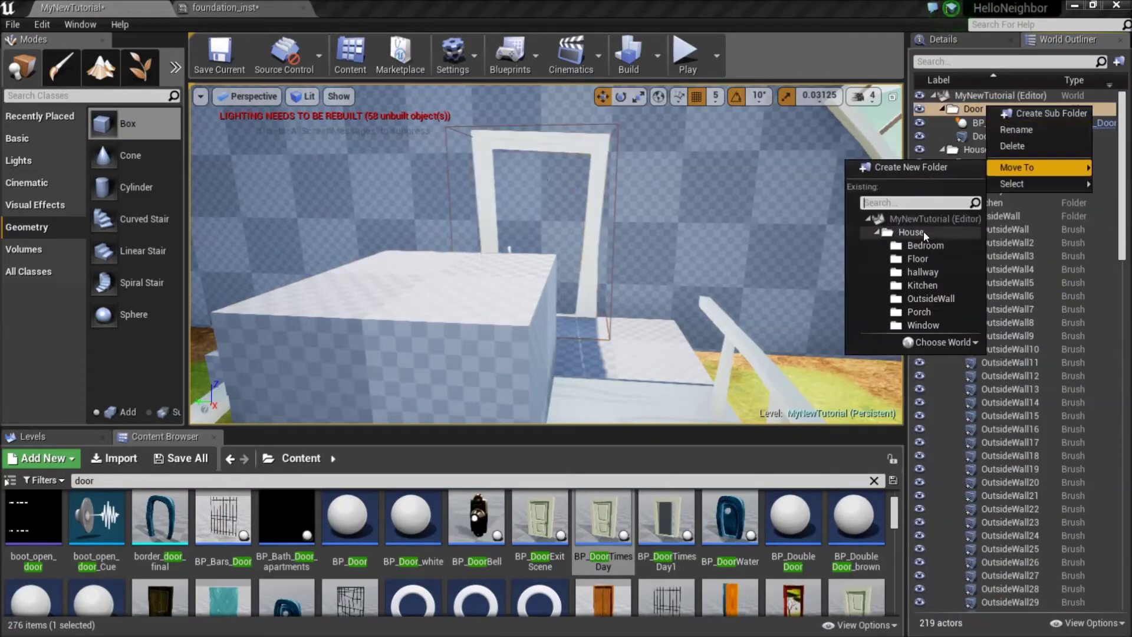
pyautogui.click(923, 231)
# Step: Move the DoorSub brush into position over the door frame in the wall
pyautogui.click(437, 377)
pyautogui.moveTo(437, 378); pyautogui.dragTo(519, 413, button='right')
pyautogui.moveTo(519, 295); pyautogui.dragTo(546, 247, button='right')
pyautogui.moveTo(542, 248); pyautogui.dragTo(407, 218)
pyautogui.moveTo(407, 218)
pyautogui.mouseDown(button='right')
pyautogui.moveTo(330, 236)
pyautogui.moveTo(330, 254)
pyautogui.mouseUp(button='right')
pyautogui.moveTo(553, 262); pyautogui.dragTo(561, 224)
# Step: Edit DoorSub's vertices in the left orthographic view to match the outline of the door frame
pyautogui.hotkey('shift', '5')
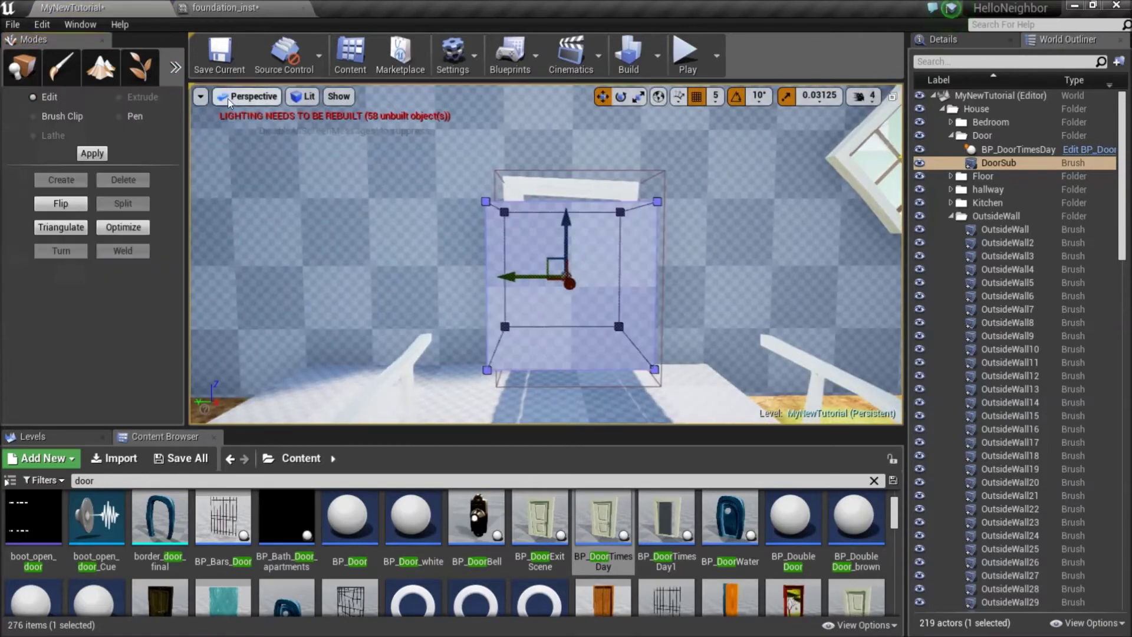
pyautogui.hotkey('alt', 'k')
pyautogui.scroll(2, 474, 271)
pyautogui.moveTo(474, 271); pyautogui.dragTo(373, 278, button='right')
pyautogui.moveTo(360, 174); pyautogui.dragTo(581, 222)
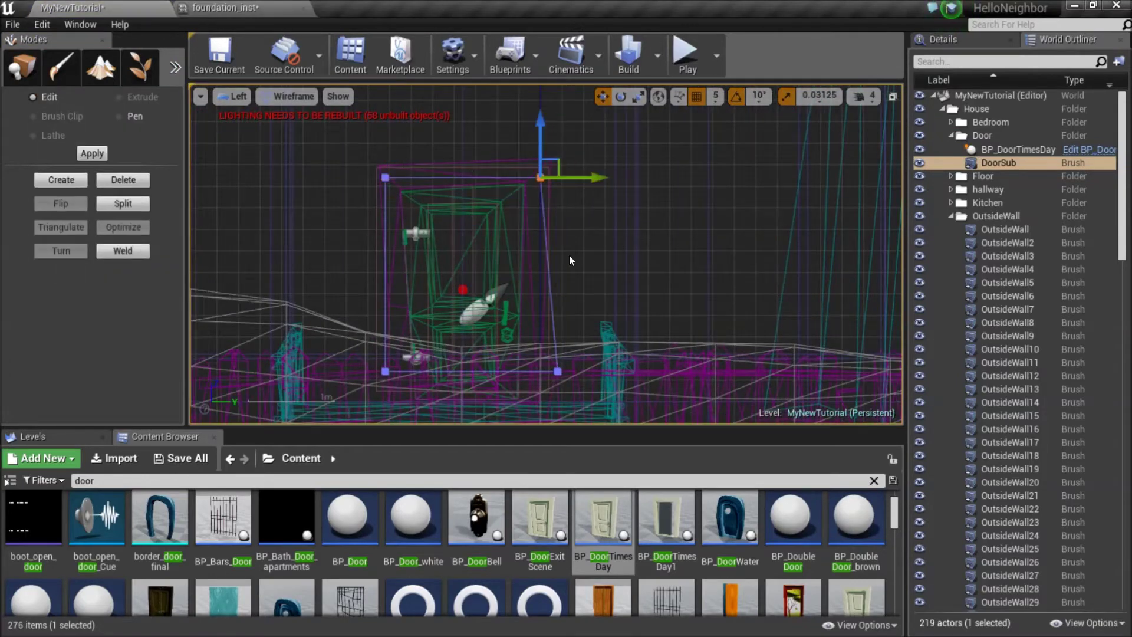
pyautogui.moveTo(565, 177); pyautogui.dragTo(563, 103, button='right')
pyautogui.moveTo(360, 321); pyautogui.dragTo(581, 278)
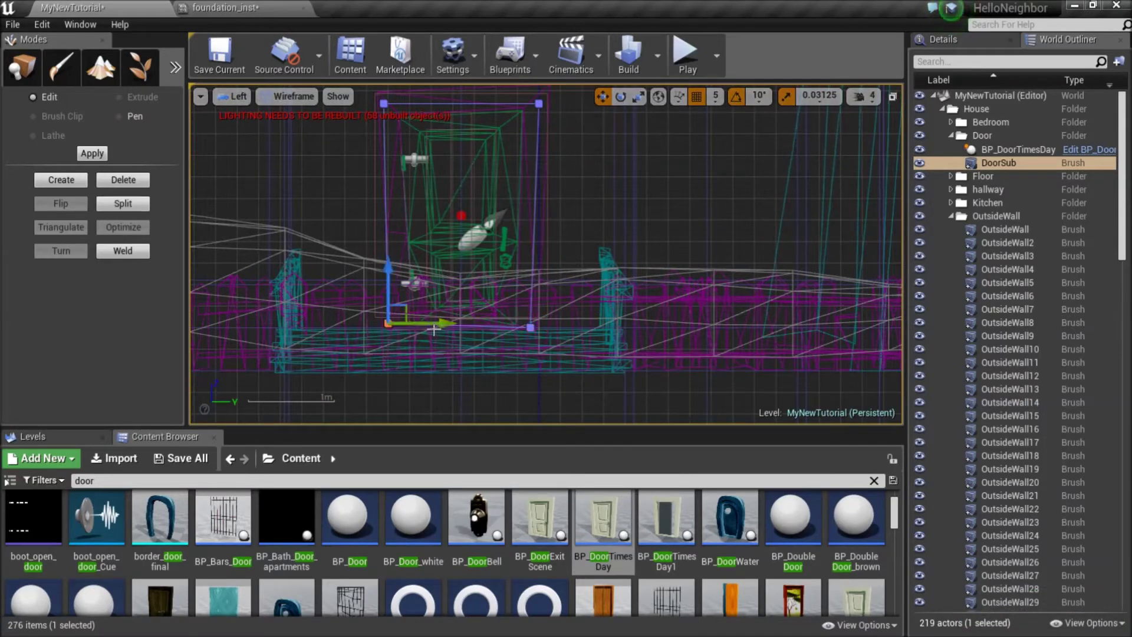
# Step: Return to the perspective view and set DoorSub's brush type to Subtractive to cut the doorway
pyautogui.click(232, 96)
pyautogui.click(247, 127)
pyautogui.moveTo(448, 224)
pyautogui.mouseDown(button='right')
pyautogui.moveTo(530, 236)
pyautogui.moveTo(460, 195)
pyautogui.moveTo(471, 236)
pyautogui.mouseUp(button='right')
pyautogui.click(1009, 168)
pyautogui.click(942, 39)
pyautogui.click(1024, 184)
pyautogui.click(1010, 210)
# Step: Leave geometry editing, select BP_DoorTimesDay, and set its Day Mode Close option to Day
pyautogui.moveTo(798, 232)
pyautogui.mouseDown(button='right')
pyautogui.moveTo(798, 195)
pyautogui.moveTo(798, 259)
pyautogui.mouseUp(button='right')
pyautogui.hotkey('shift', '1')
pyautogui.moveTo(649, 365); pyautogui.dragTo(672, 305, button='right')
pyautogui.click(672, 306)
pyautogui.click(1025, 281)
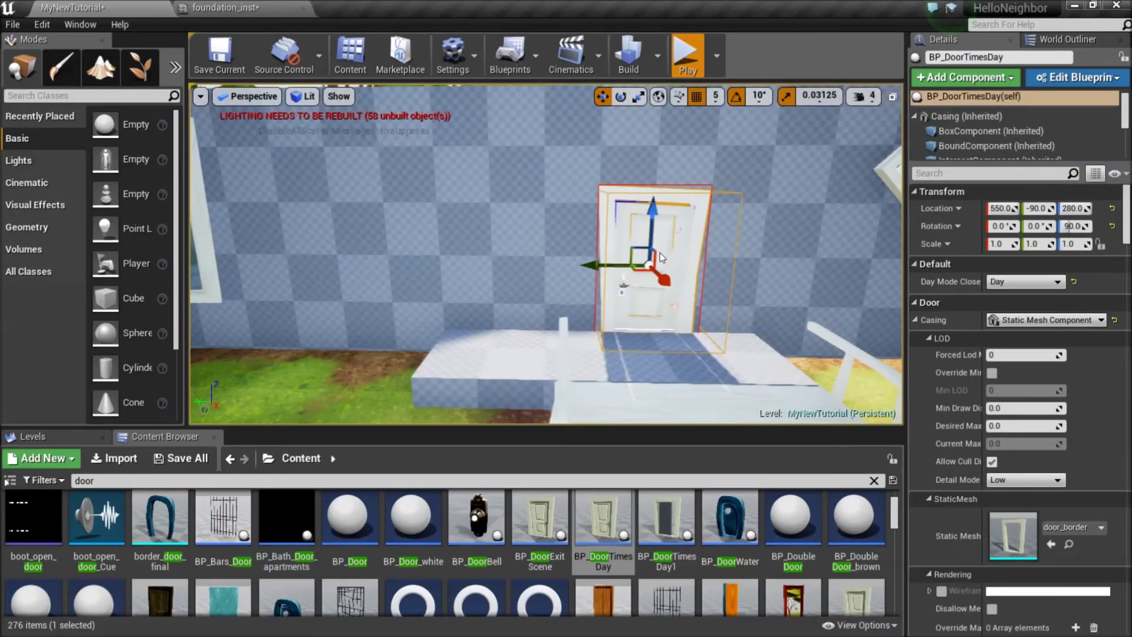
# Step: Play-test the level in the editor to try the front door, and stop the session
pyautogui.hotkey('alt', 'p')
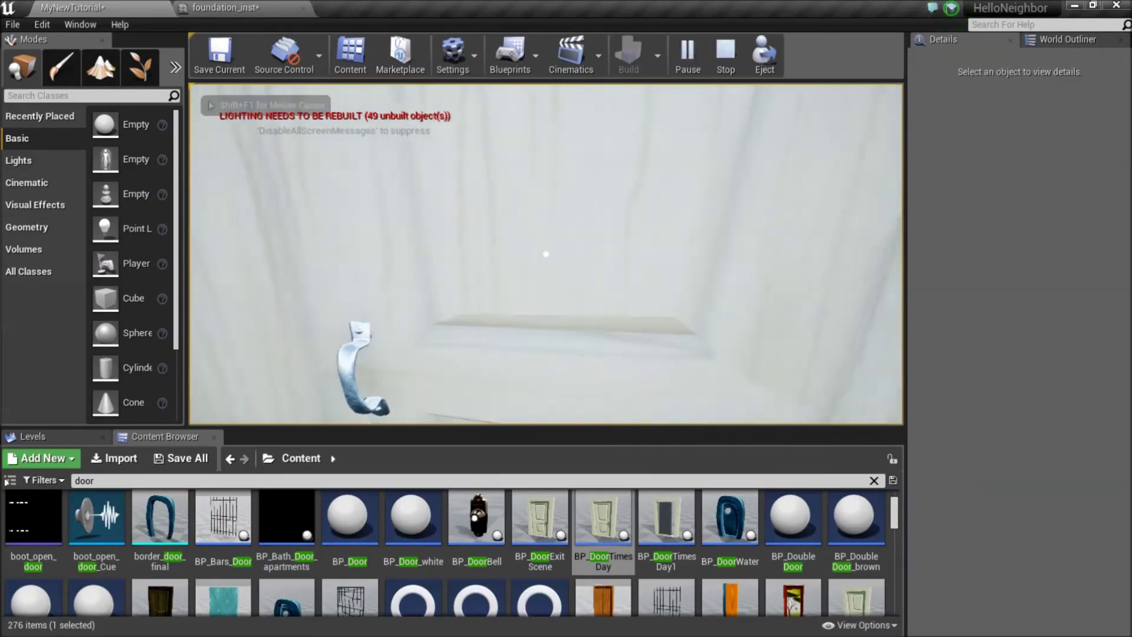
pyautogui.press('w')
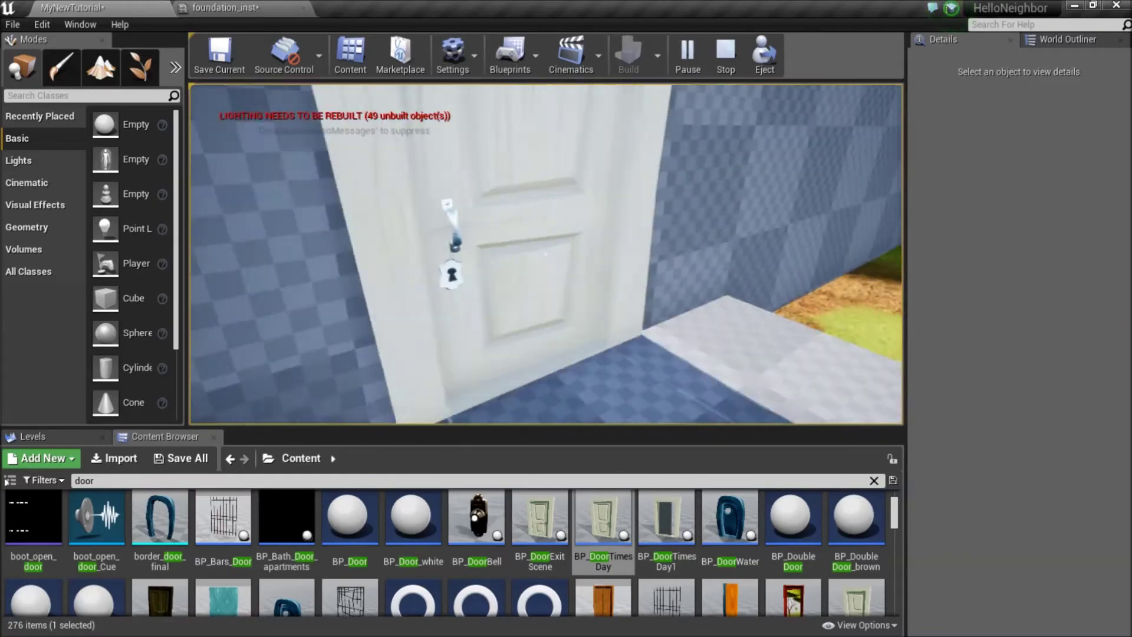
pyautogui.press('e')
pyautogui.press('F1')
pyautogui.press('Escape')
pyautogui.click(688, 59)
pyautogui.press('s')
pyautogui.press('Escape')
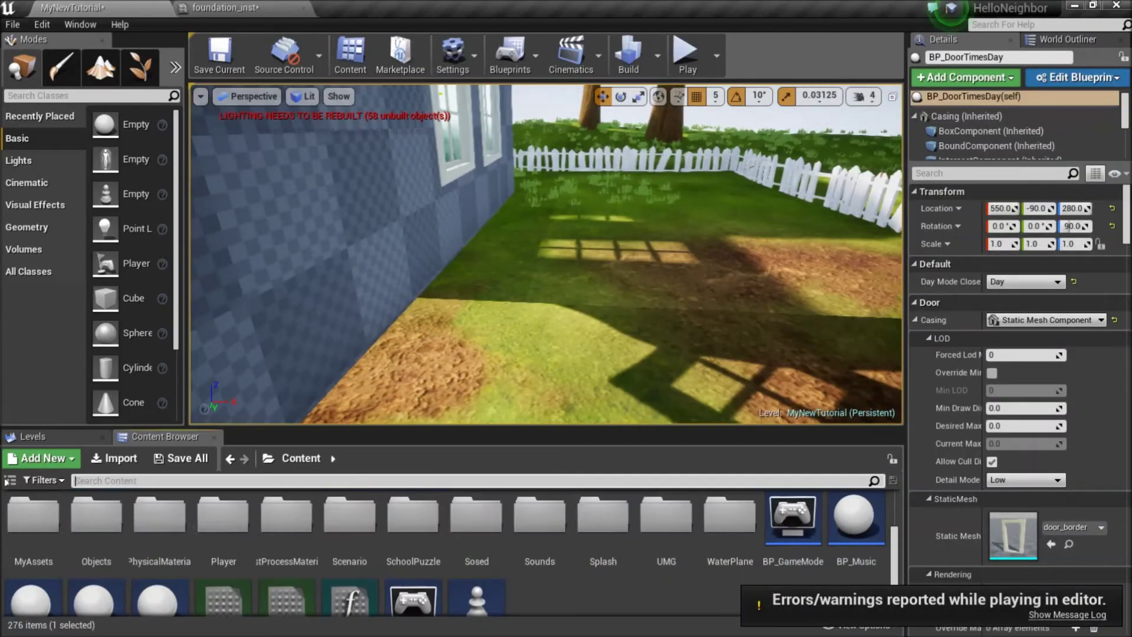
# Step: Place a BP_Box in the yard near the house windows and play-test getting into the house with it
pyautogui.write('box')
pyautogui.moveTo(413, 533); pyautogui.dragTo(696, 342)
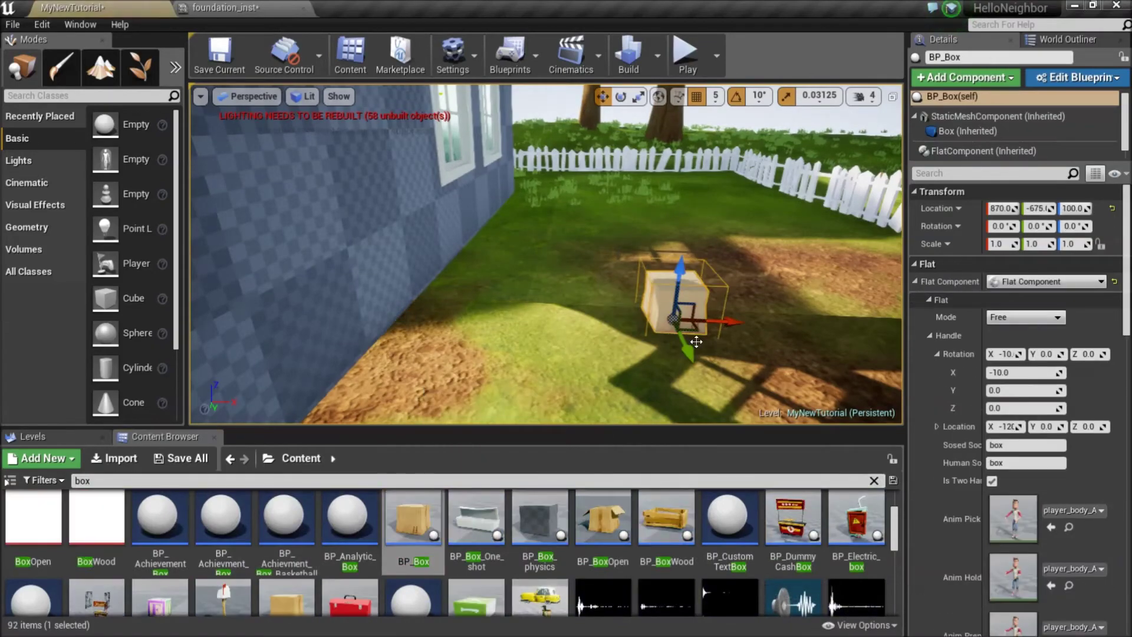
pyautogui.click(672, 51)
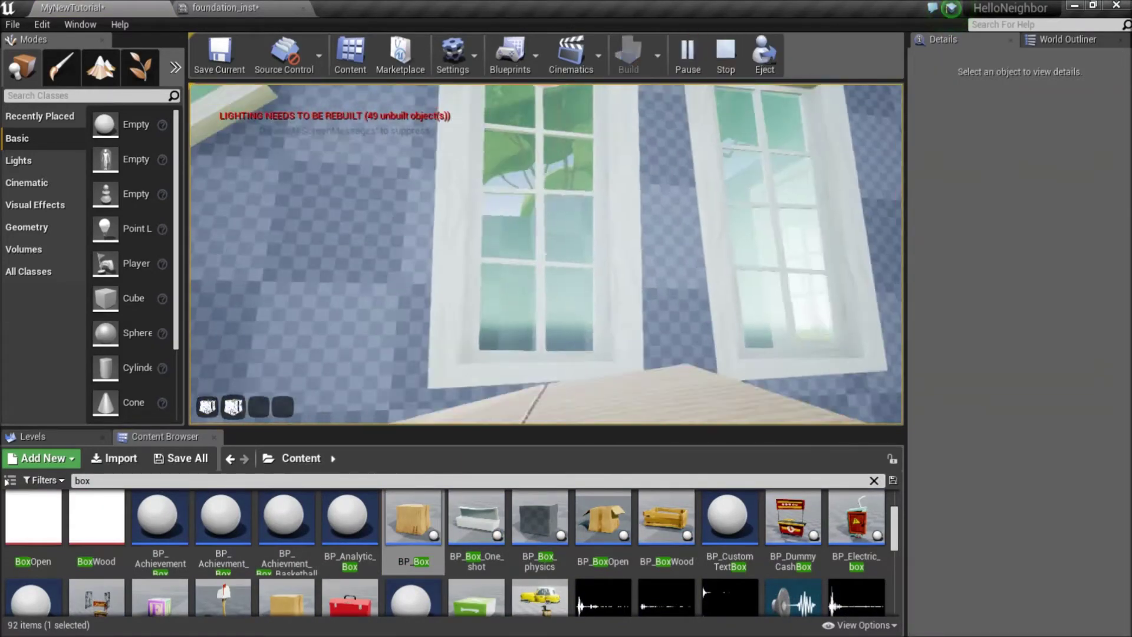
pyautogui.press('s')
pyautogui.press('w')
pyautogui.press('space')
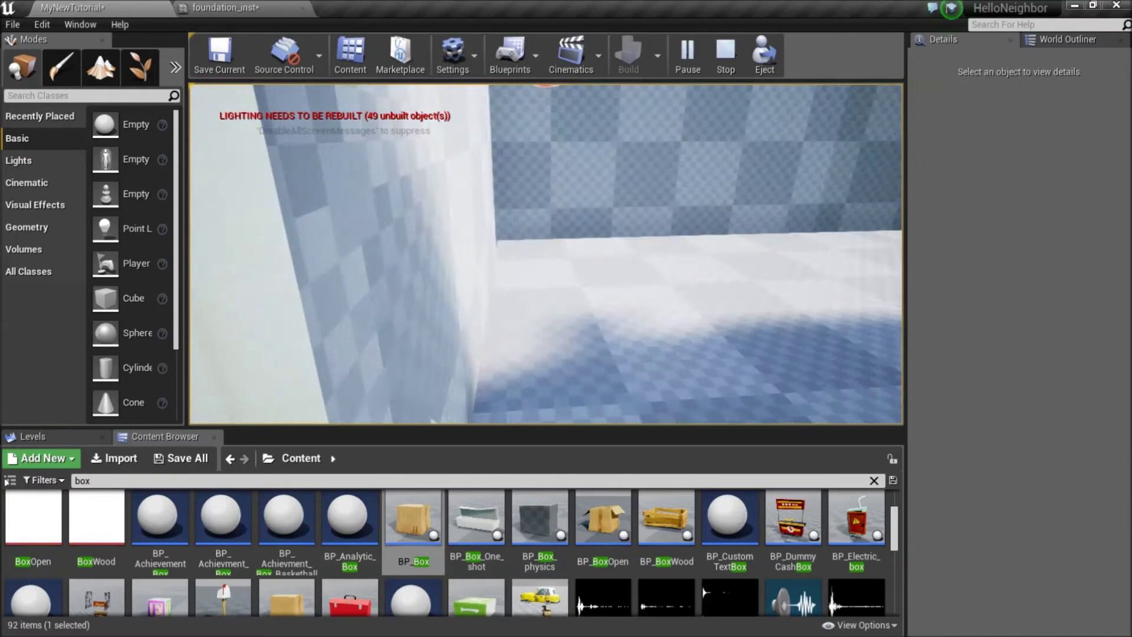
pyautogui.press('Escape')
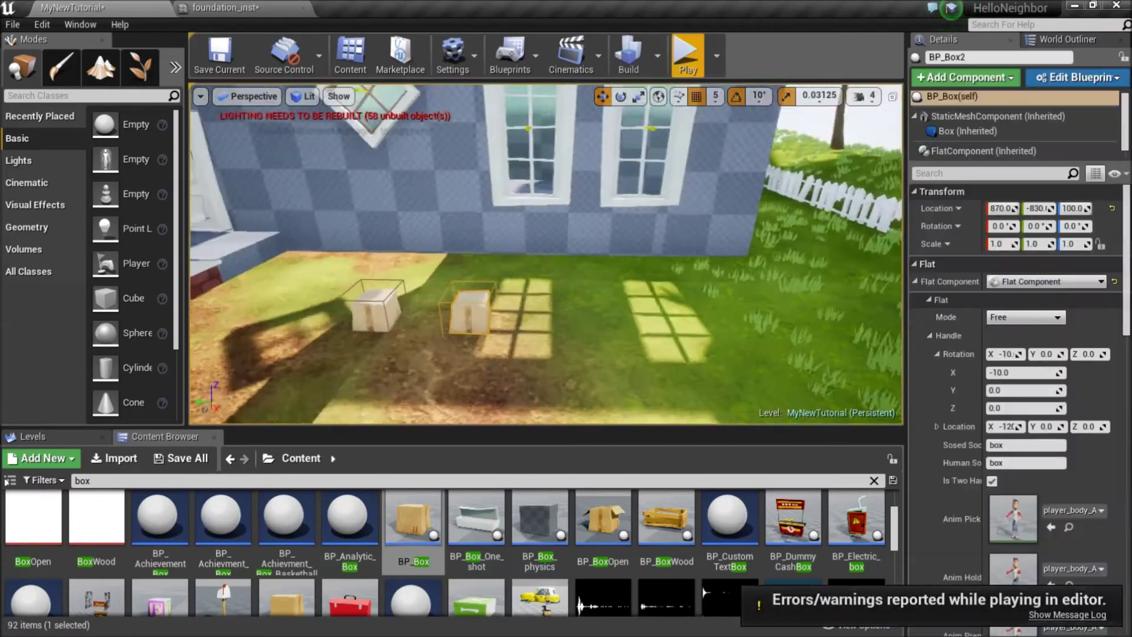
# Step: Add a box brush named pillars beside the house and store it in a new Pillar folder inside House
pyautogui.moveTo(650, 314); pyautogui.dragTo(650, 315)
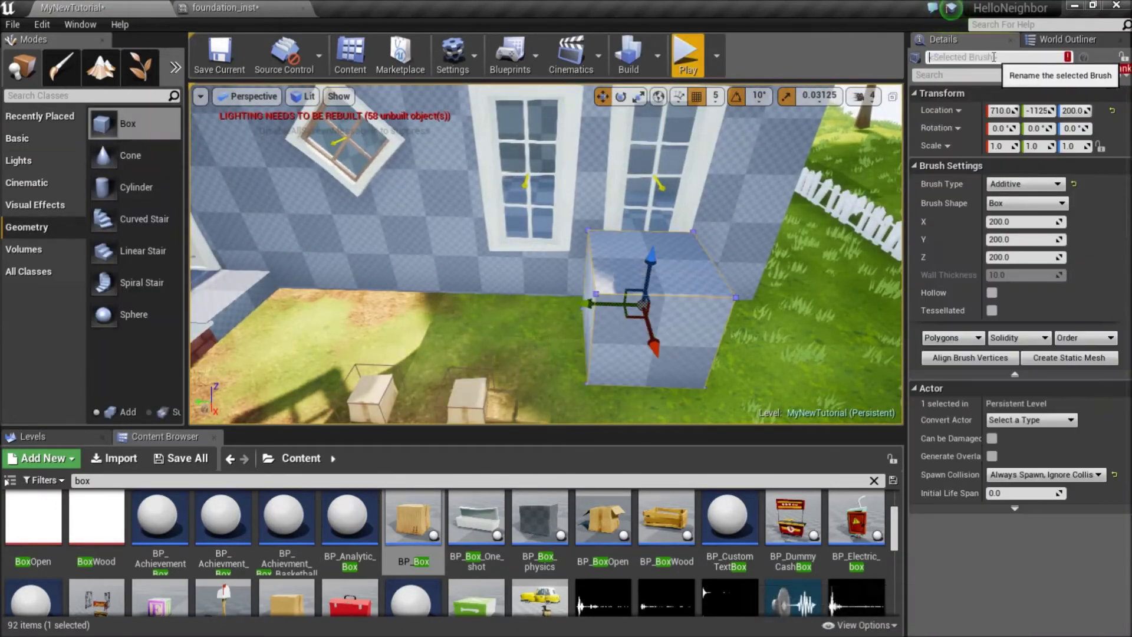
pyautogui.click(1066, 39)
pyautogui.rightClick(986, 285)
pyautogui.moveTo(1010, 582)
pyautogui.click(908, 437)
pyautogui.write('Pillar')
pyautogui.press('Return')
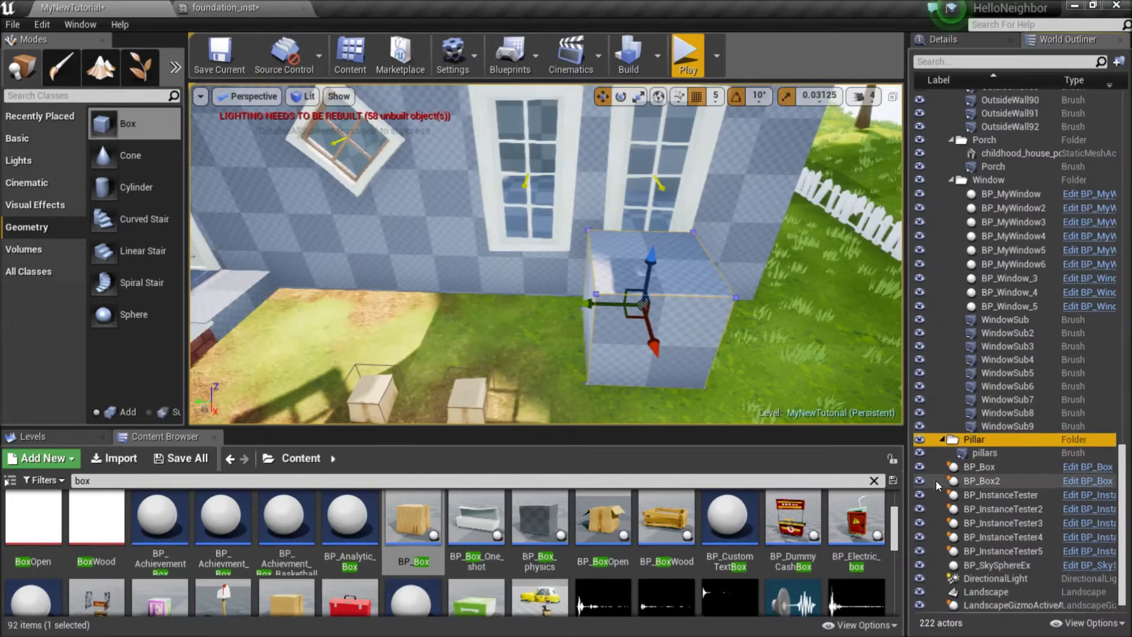
pyautogui.rightClick(970, 443)
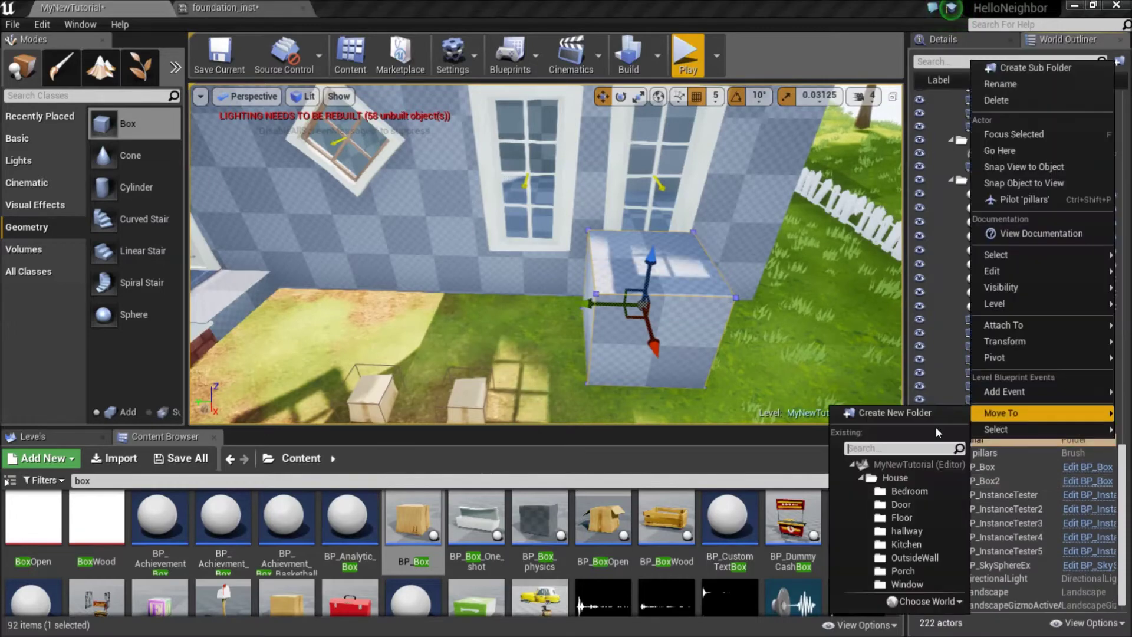
pyautogui.click(884, 482)
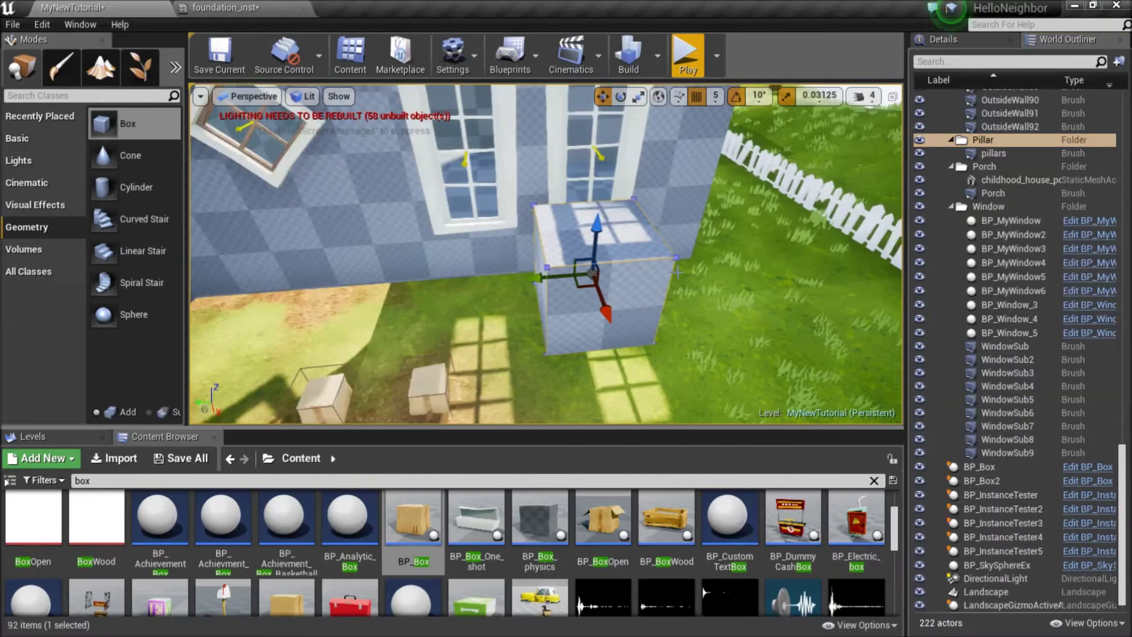
# Step: Size the pillar brush to X 50, Y 50 and Z 500, and move it to the front corner of the house
pyautogui.click(942, 39)
pyautogui.press('Return')
pyautogui.moveTo(596, 227); pyautogui.dragTo(597, 166)
pyautogui.moveTo(596, 165); pyautogui.dragTo(589, 127, button='right')
pyautogui.click(1029, 221)
pyautogui.write('50')
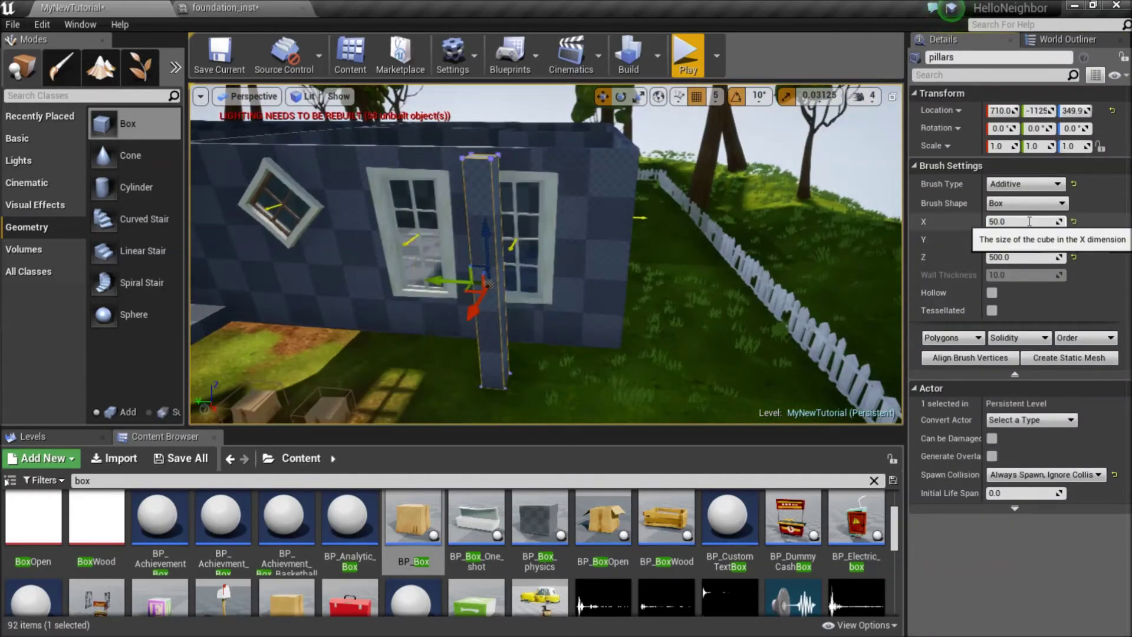
pyautogui.moveTo(576, 297); pyautogui.dragTo(577, 297)
pyautogui.moveTo(577, 297); pyautogui.dragTo(495, 297, button='right')
# Step: Apply the wood_14_inst material to the pillar's faces with a surface scale of 3
pyautogui.click(196, 479)
pyautogui.write('wood')
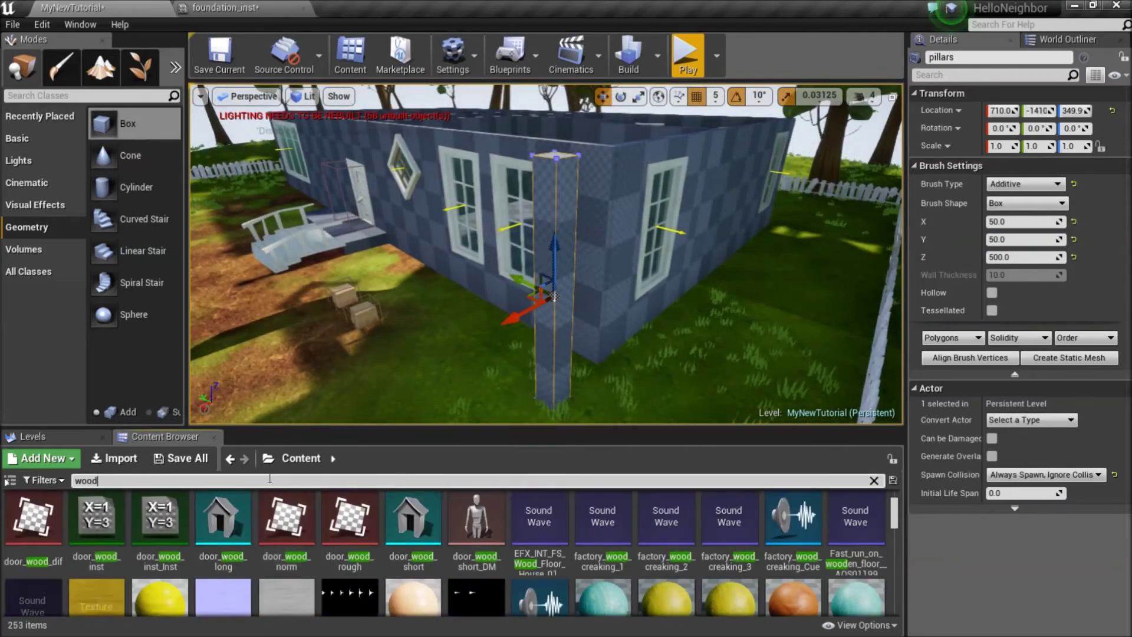
pyautogui.scroll(-10, 412, 554)
pyautogui.moveTo(539, 557); pyautogui.dragTo(561, 352)
pyautogui.scroll(2, 546, 254)
pyautogui.click(546, 348)
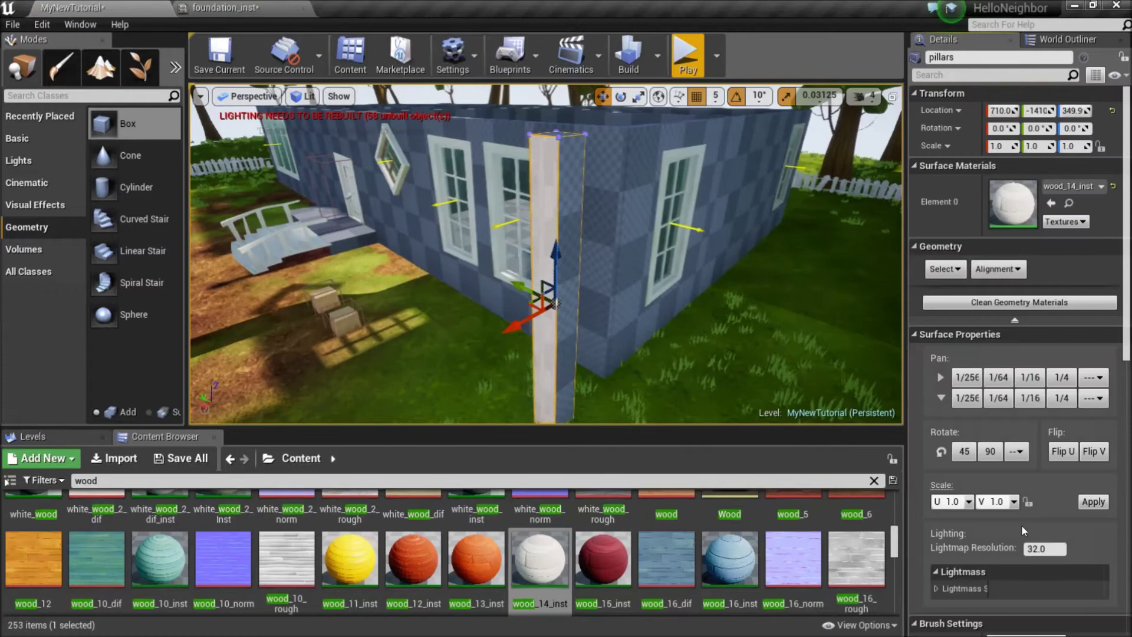
pyautogui.moveTo(654, 247); pyautogui.dragTo(596, 265, button='right')
pyautogui.click(653, 223)
pyautogui.moveTo(650, 300); pyautogui.dragTo(471, 300, button='right')
# Step: Move the pillar against the house corner, to X 555 and Y -1420
pyautogui.moveTo(650, 300)
pyautogui.keyDown('alt'); pyautogui.mouseDown()
pyautogui.moveTo(713, 333)
pyautogui.moveTo(666, 296)
pyautogui.mouseUp(); pyautogui.keyUp('alt')
pyautogui.press('Escape')
pyautogui.moveTo(665, 296); pyautogui.dragTo(596, 295, button='right')
pyautogui.click(593, 330)
pyautogui.press('Escape')
pyautogui.click(592, 295)
pyautogui.moveTo(573, 295); pyautogui.dragTo(367, 269)
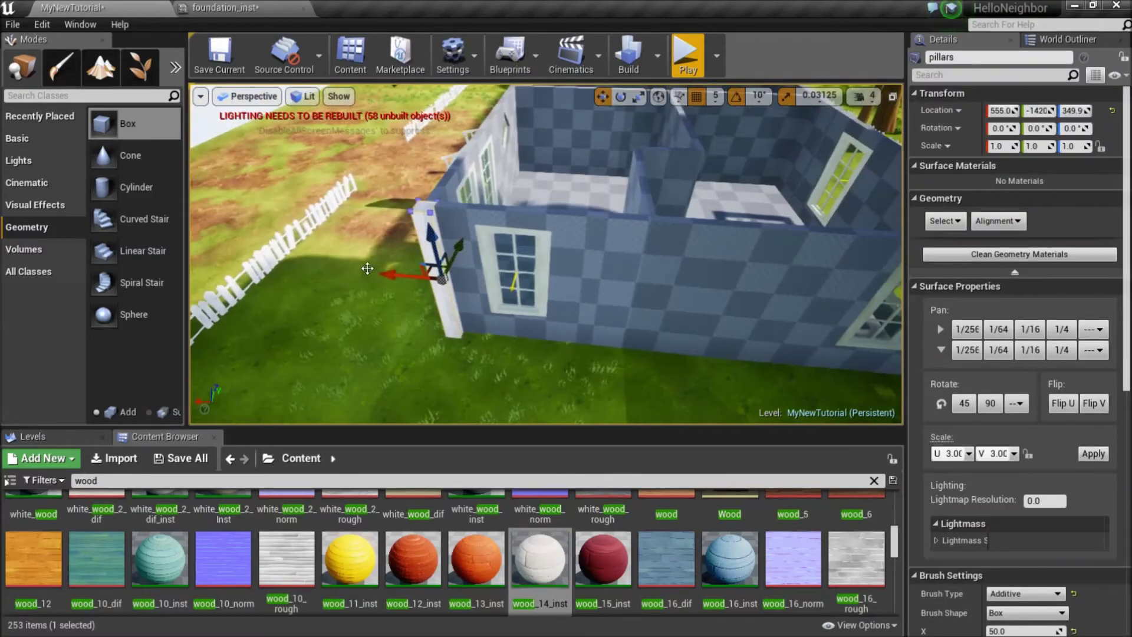
# Step: Duplicate the corner pillar and place the copies at the other three corners of the house
pyautogui.hotkey('ctrl', 'z')
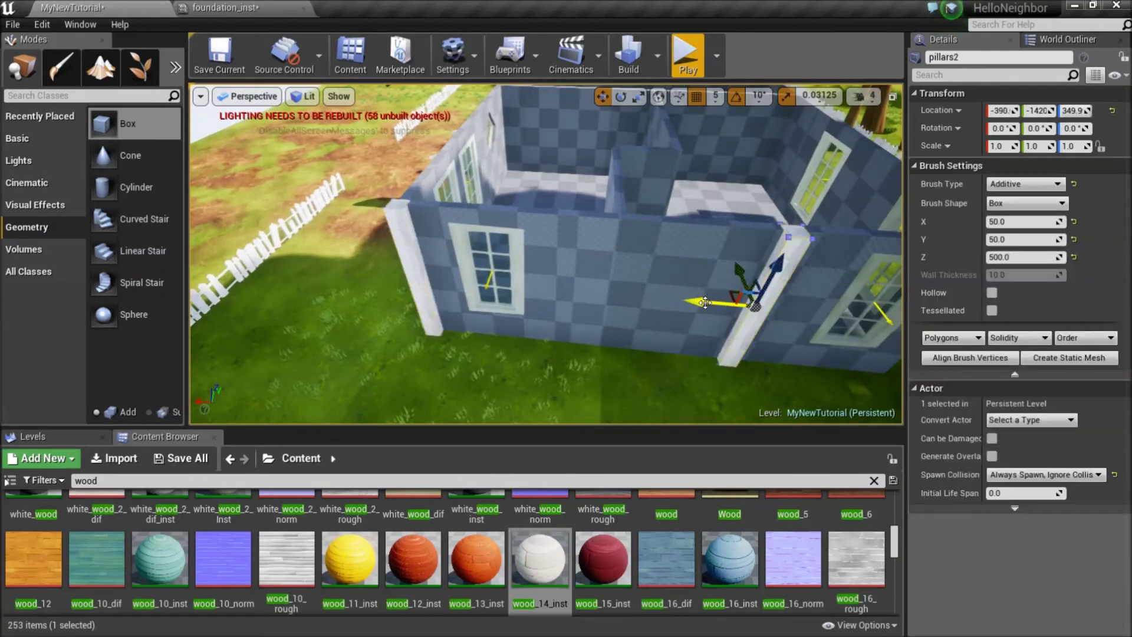
pyautogui.keyDown('shift'); pyautogui.moveTo(705, 302); pyautogui.dragTo(690, 302); pyautogui.keyUp('shift')
pyautogui.keyDown('ctrl'); pyautogui.click(265, 260); pyautogui.keyUp('ctrl')
pyautogui.moveTo(530, 253); pyautogui.dragTo(348, 265, button='right')
pyautogui.moveTo(529, 172); pyautogui.dragTo(574, 172)
pyautogui.hotkey('ctrl', 'z')
pyautogui.keyDown('shift'); pyautogui.moveTo(571, 366); pyautogui.dragTo(465, 221); pyautogui.keyUp('shift')
# Step: Lay a pillar copy rotated -90° along the front wall, set its Z size to 2850 and fit it as trim below the windows
pyautogui.moveTo(464, 222); pyautogui.dragTo(464, 195, button='right')
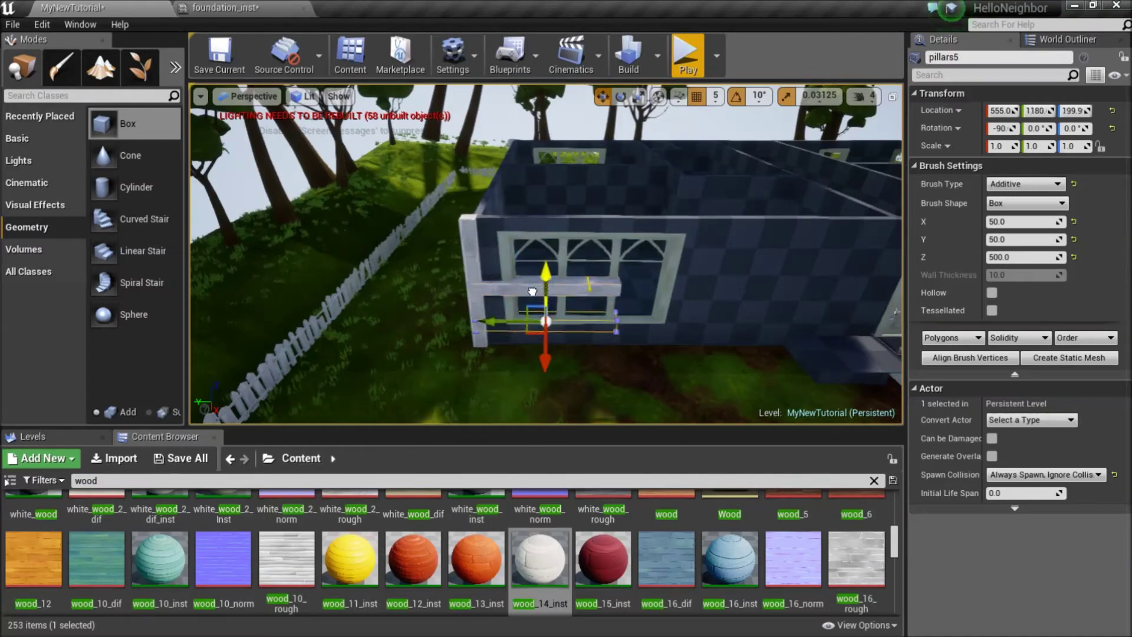
pyautogui.moveTo(619, 236)
pyautogui.mouseDown(button='right')
pyautogui.moveTo(583, 265)
pyautogui.moveTo(637, 248)
pyautogui.mouseUp(button='right')
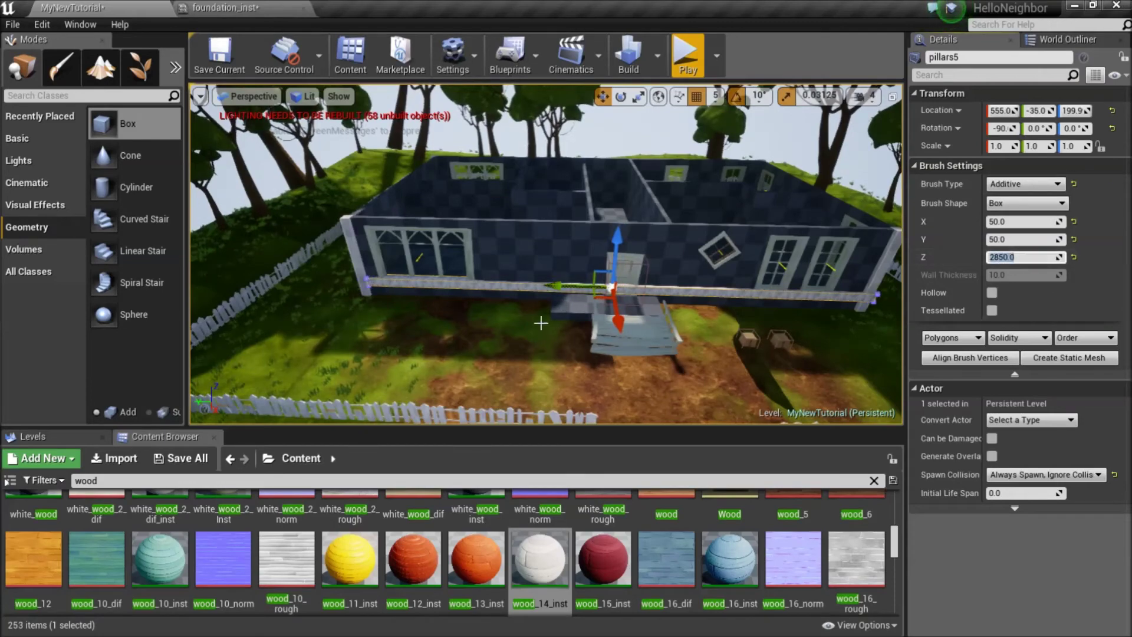
pyautogui.moveTo(563, 288); pyautogui.dragTo(519, 295, button='right')
pyautogui.click(738, 283)
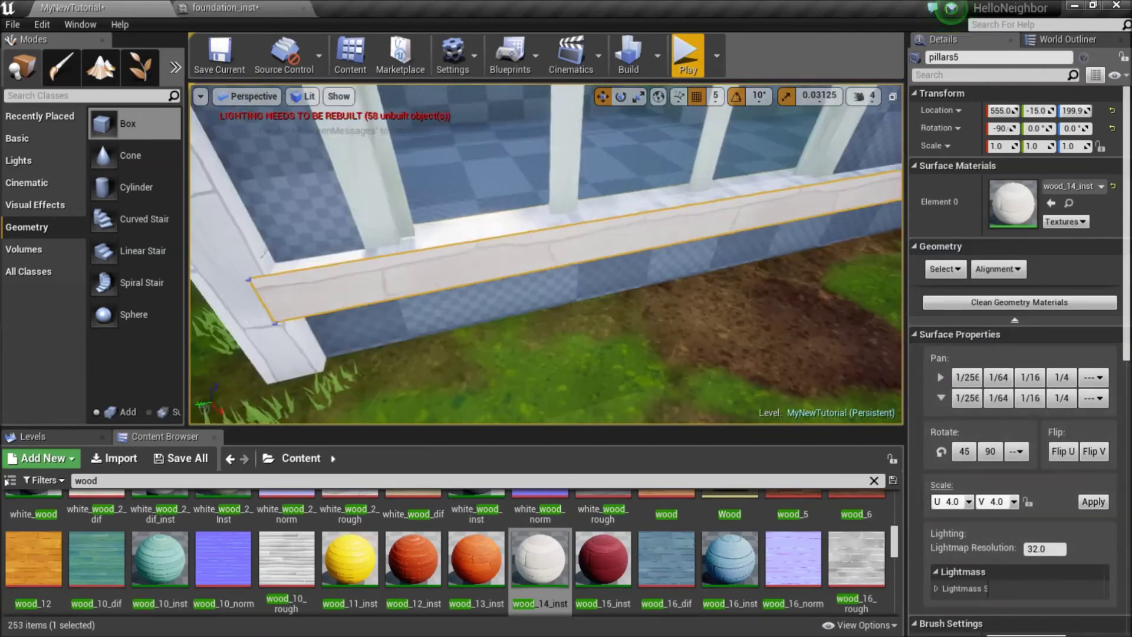
pyautogui.press('Escape')
pyautogui.moveTo(511, 266)
pyautogui.mouseDown(button='right')
pyautogui.moveTo(540, 285)
pyautogui.moveTo(589, 271)
pyautogui.mouseUp(button='right')
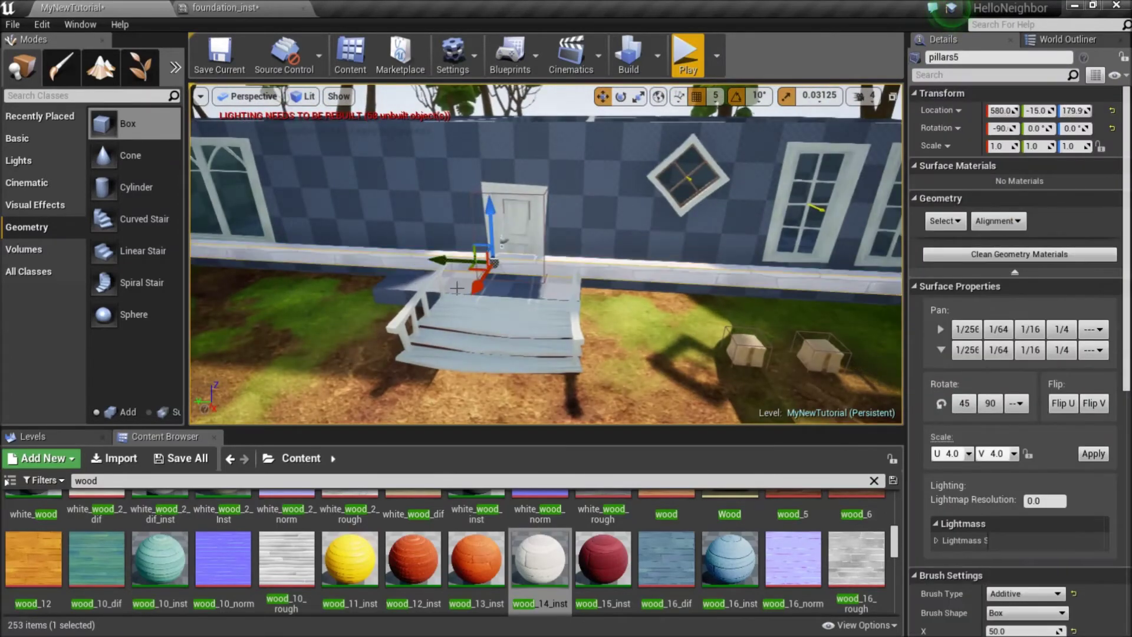
# Step: Duplicate the front trim beam and place the copy along the rear wall of the house
pyautogui.moveTo(530, 254); pyautogui.dragTo(613, 247, button='right')
pyautogui.click(608, 189)
pyautogui.click(1061, 39)
pyautogui.scroll(20, 1002, 163)
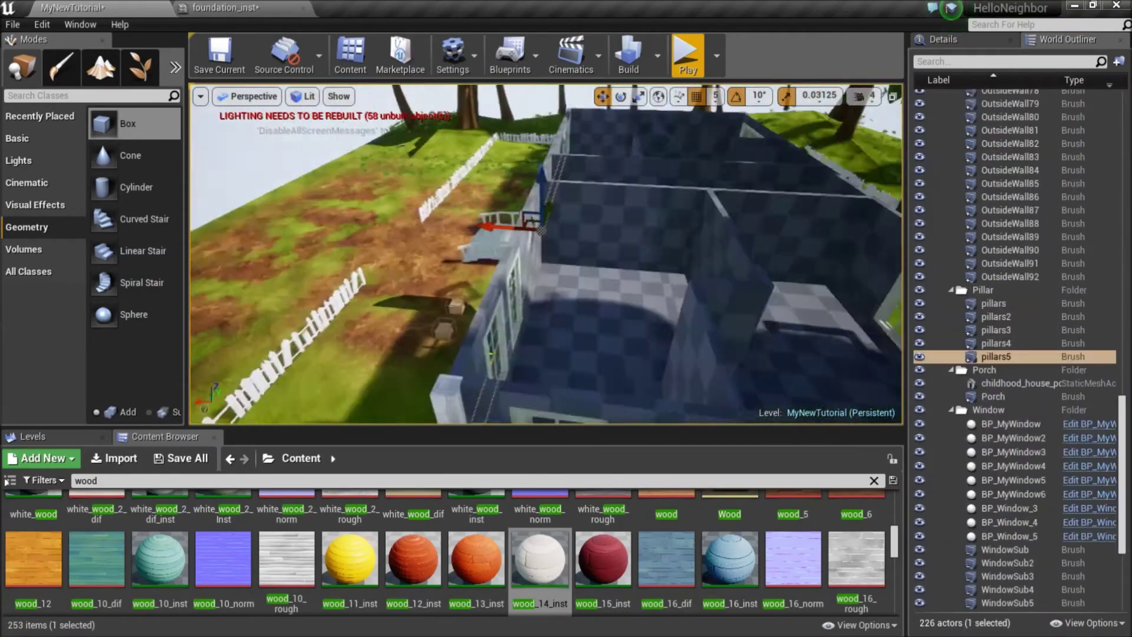
pyautogui.hotkey('ctrl', 'w')
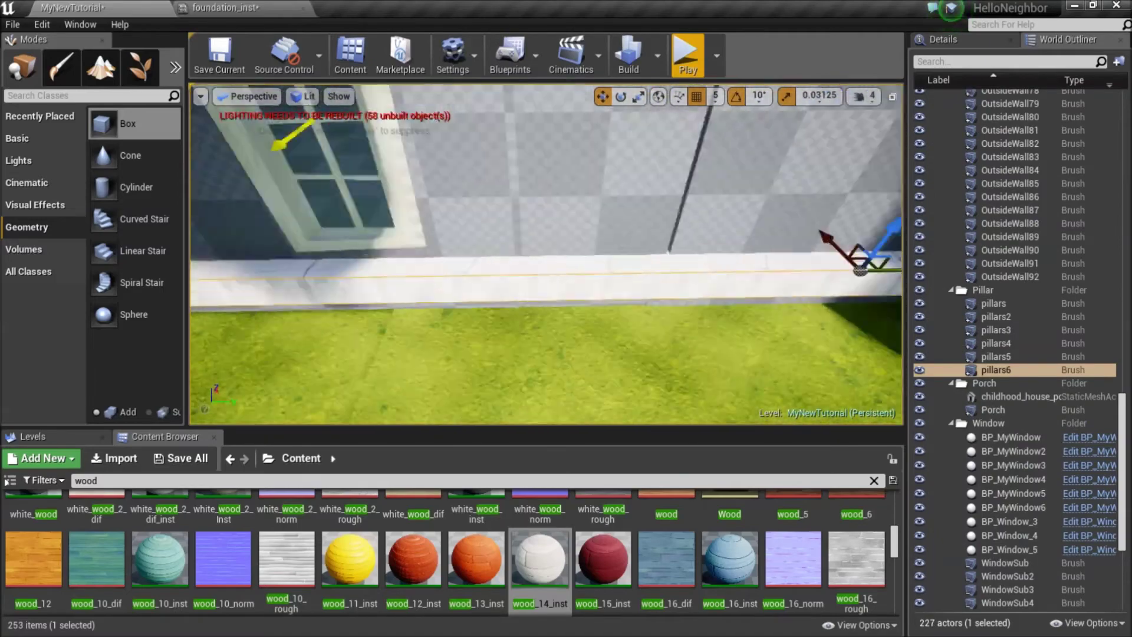
# Step: Replace DoorSub with a duplicate so the subtraction also cuts the doorway through the front trim, and inspect the entrance
pyautogui.moveTo(701, 296); pyautogui.dragTo(578, 281, button='right')
pyautogui.hotkey('ctrl', 'w')
pyautogui.press('Delete')
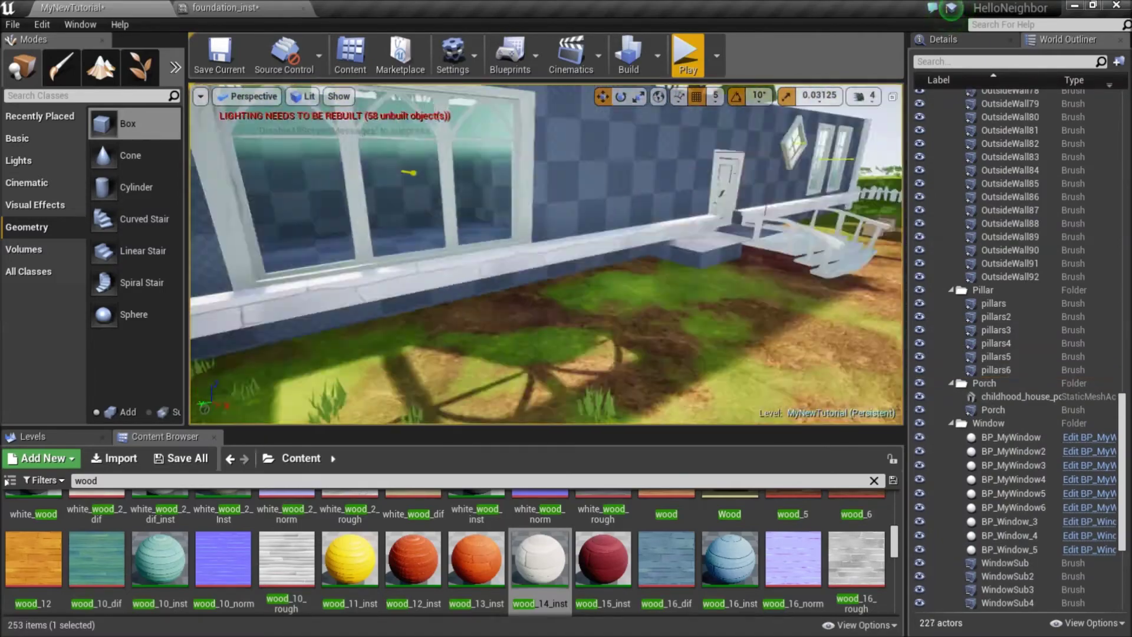
pyautogui.click(584, 315)
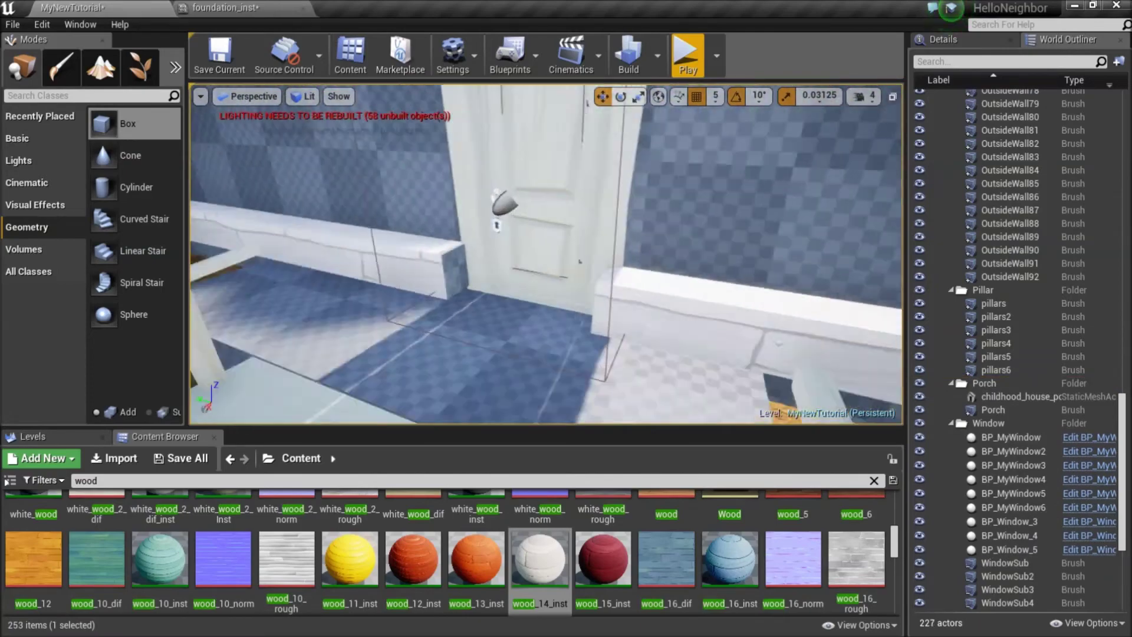
pyautogui.click(590, 295)
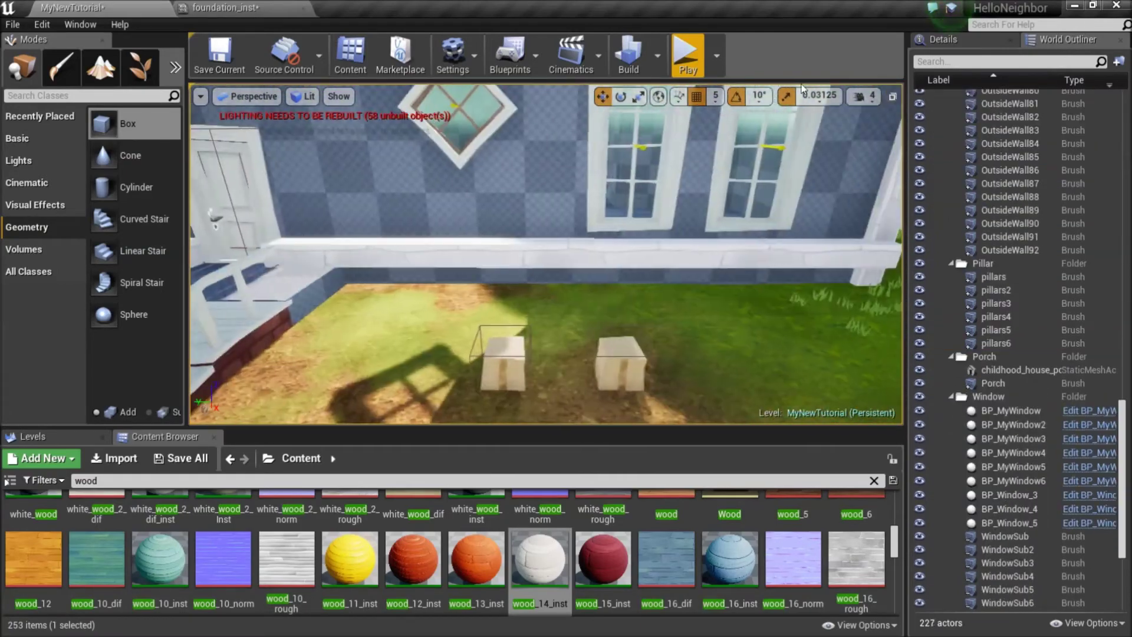
# Step: Play-test the level around the front yard, windows and boxes, and stop the session
pyautogui.click(688, 56)
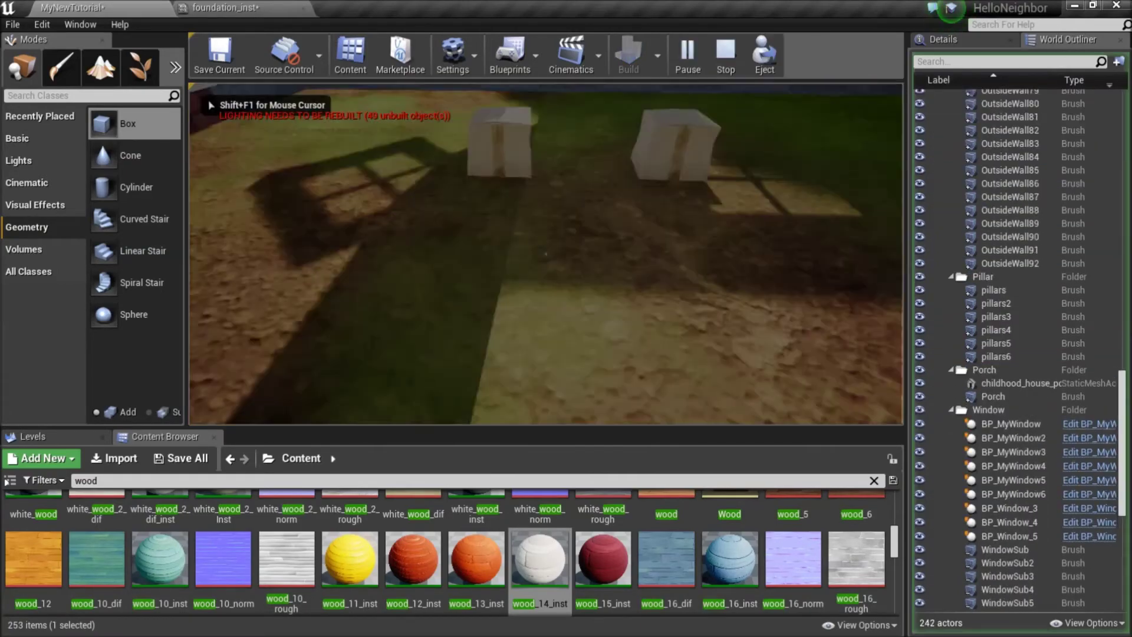
pyautogui.press('w')
pyautogui.press('space')
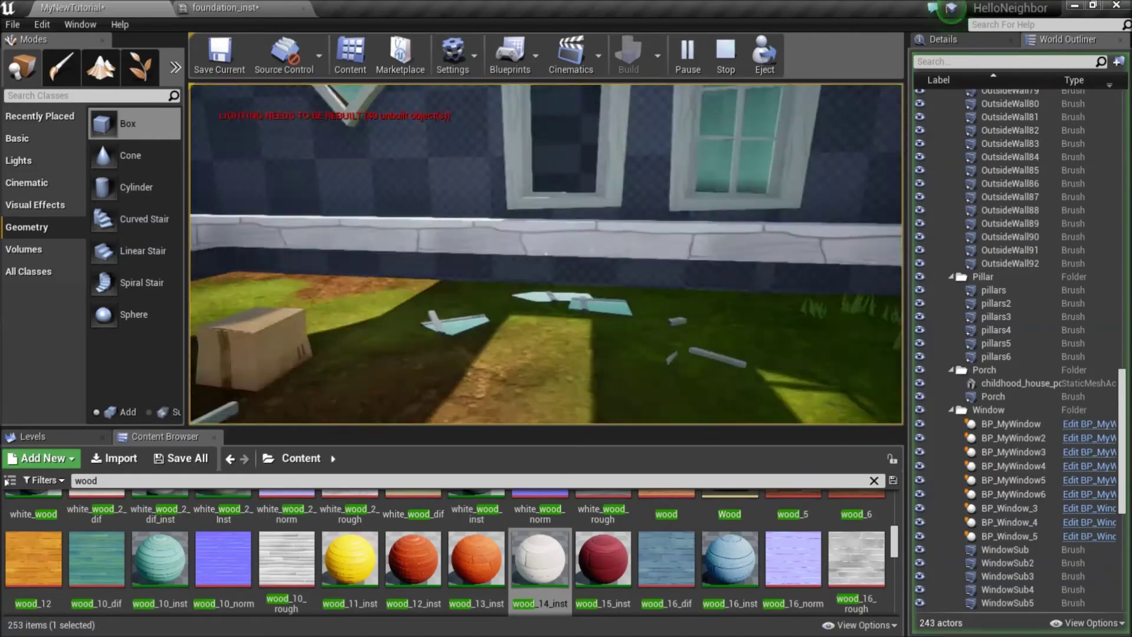
pyautogui.press('Escape')
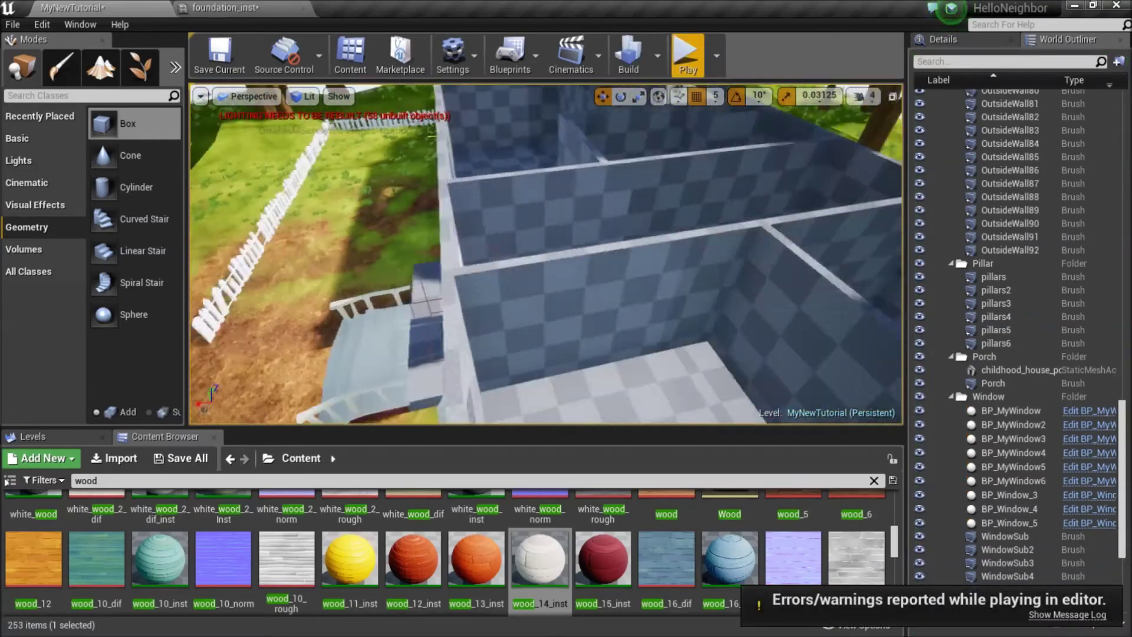
# Step: Copy the front door together with its subtractive cutter and fit the pair into the interior wall beyond the entrance
pyautogui.keyDown('alt'); pyautogui.moveTo(415, 355); pyautogui.dragTo(638, 247); pyautogui.keyUp('alt')
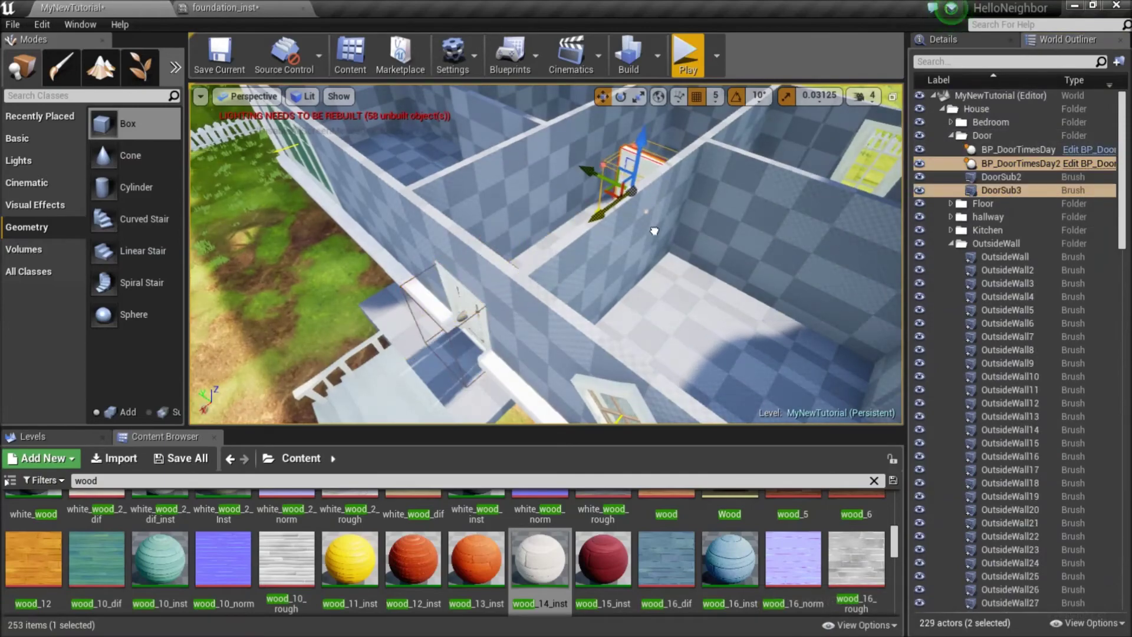
pyautogui.moveTo(685, 196); pyautogui.dragTo(726, 171, button='right')
pyautogui.moveTo(504, 260); pyautogui.dragTo(429, 242)
pyautogui.moveTo(477, 277); pyautogui.dragTo(490, 235)
pyautogui.moveTo(490, 235); pyautogui.dragTo(460, 234, button='right')
# Step: Duplicate the interior door and its cutter twice to create two further doorways inside the house
pyautogui.keyDown('alt'); pyautogui.moveTo(445, 214); pyautogui.dragTo(562, 246); pyautogui.keyUp('alt')
pyautogui.moveTo(562, 245); pyautogui.dragTo(629, 273, button='right')
pyautogui.keyDown('alt'); pyautogui.moveTo(629, 273); pyautogui.dragTo(531, 404); pyautogui.keyUp('alt')
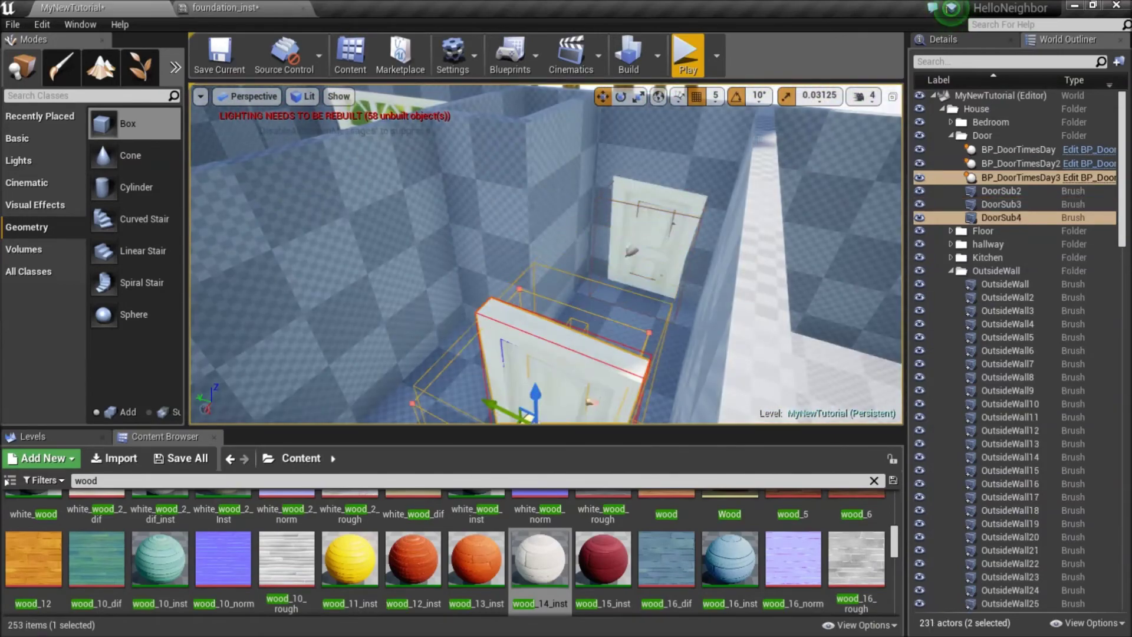
pyautogui.moveTo(530, 404); pyautogui.dragTo(577, 338, button='right')
pyautogui.keyDown('alt'); pyautogui.moveTo(584, 339); pyautogui.dragTo(494, 246); pyautogui.keyUp('alt')
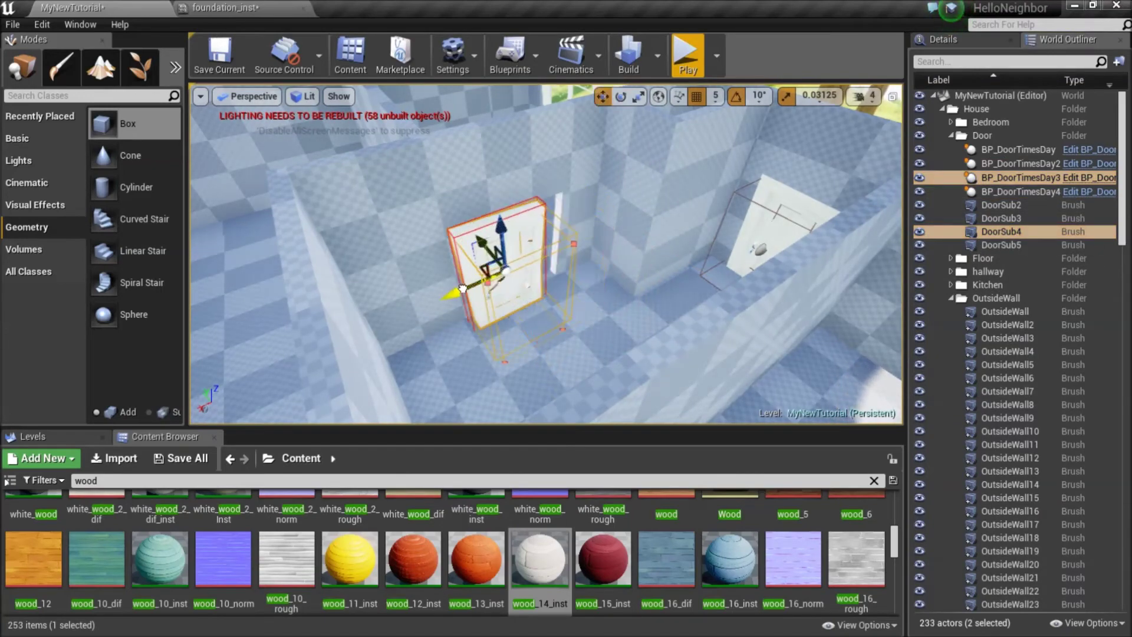
# Step: Align the two newest doors with their openings, replacing BP_DoorTimesDay4 with a fresh copy of the neighbouring door
pyautogui.keyDown('alt'); pyautogui.moveTo(512, 261); pyautogui.dragTo(384, 323); pyautogui.keyUp('alt')
pyautogui.click(391, 291)
pyautogui.moveTo(384, 324); pyautogui.dragTo(248, 345, button='right')
pyautogui.click(450, 226)
pyautogui.keyDown('alt'); pyautogui.moveTo(422, 242); pyautogui.dragTo(412, 220); pyautogui.keyUp('alt')
pyautogui.click(401, 255)
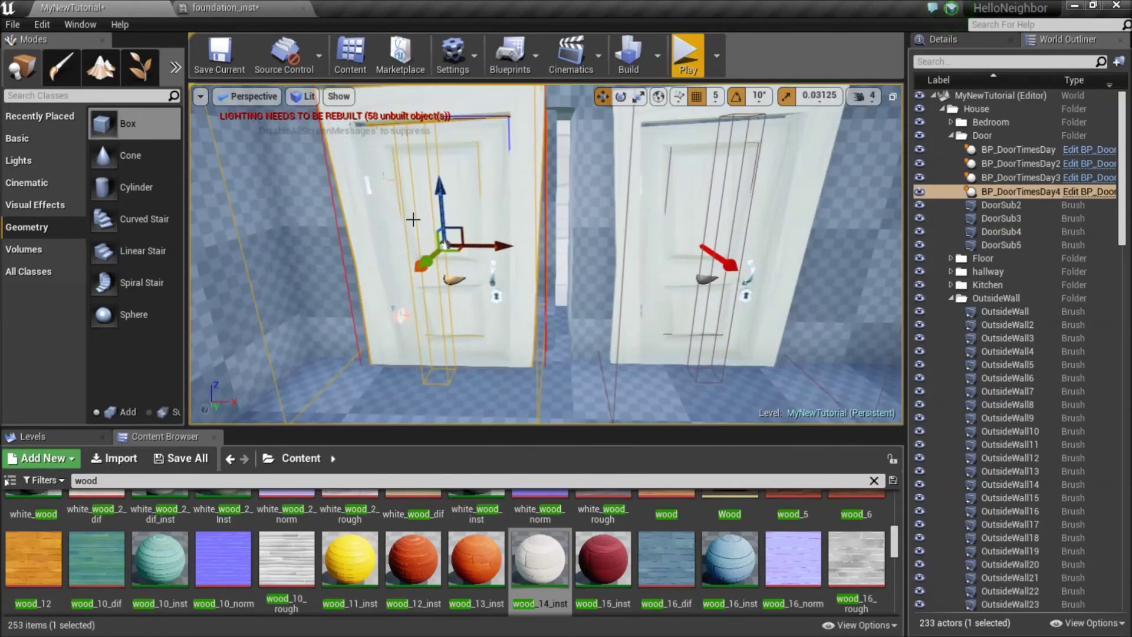
pyautogui.press('Delete')
pyautogui.keyDown('alt'); pyautogui.moveTo(757, 231); pyautogui.dragTo(513, 232); pyautogui.keyUp('alt')
# Step: Duplicate DoorSub2 into the interior wall beside the front door and adjust it to cut an open passage without a door
pyautogui.moveTo(513, 232)
pyautogui.mouseDown(button='right')
pyautogui.moveTo(513, 218)
pyautogui.moveTo(483, 300)
pyautogui.moveTo(566, 288)
pyautogui.moveTo(829, 183)
pyautogui.moveTo(766, 195)
pyautogui.moveTo(271, 197)
pyautogui.mouseUp(button='right')
pyautogui.click(829, 182)
pyautogui.click(271, 196)
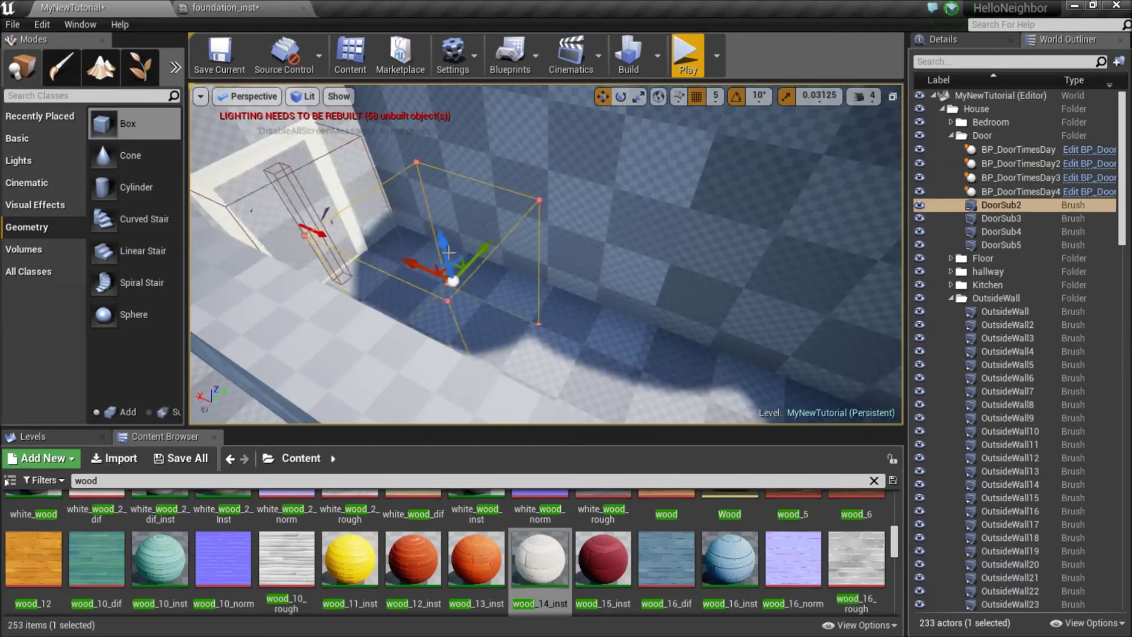
pyautogui.keyDown('alt'); pyautogui.moveTo(250, 197); pyautogui.dragTo(379, 253); pyautogui.keyUp('alt')
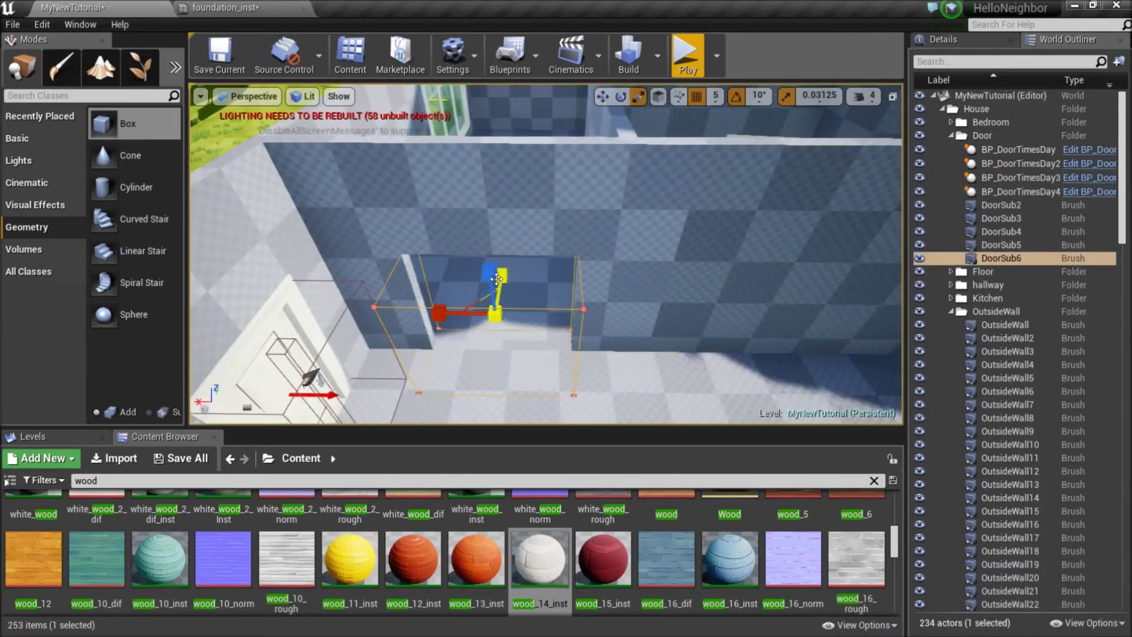
pyautogui.click(486, 268)
pyautogui.hotkey('ctrl', 'z')
pyautogui.moveTo(488, 267); pyautogui.dragTo(487, 265)
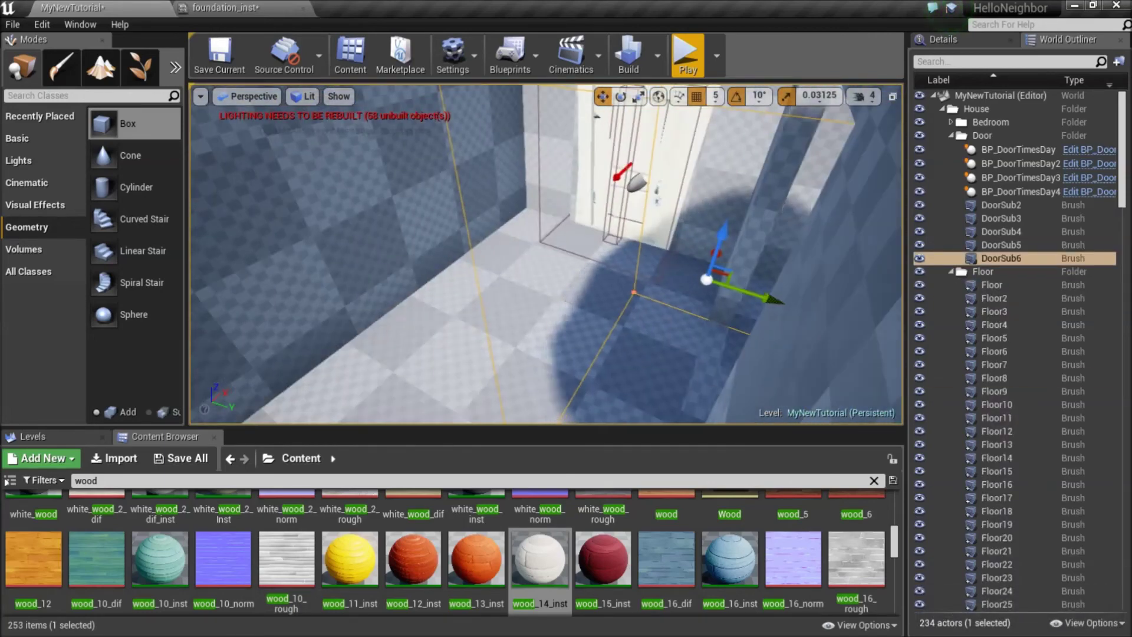
# Step: Duplicate the DoorSub6 cutter and position the copy to open another doorless passage through an interior wall
pyautogui.moveTo(546, 253); pyautogui.dragTo(595, 254, button='right')
pyautogui.keyDown('alt'); pyautogui.moveTo(628, 326); pyautogui.dragTo(420, 291); pyautogui.keyUp('alt')
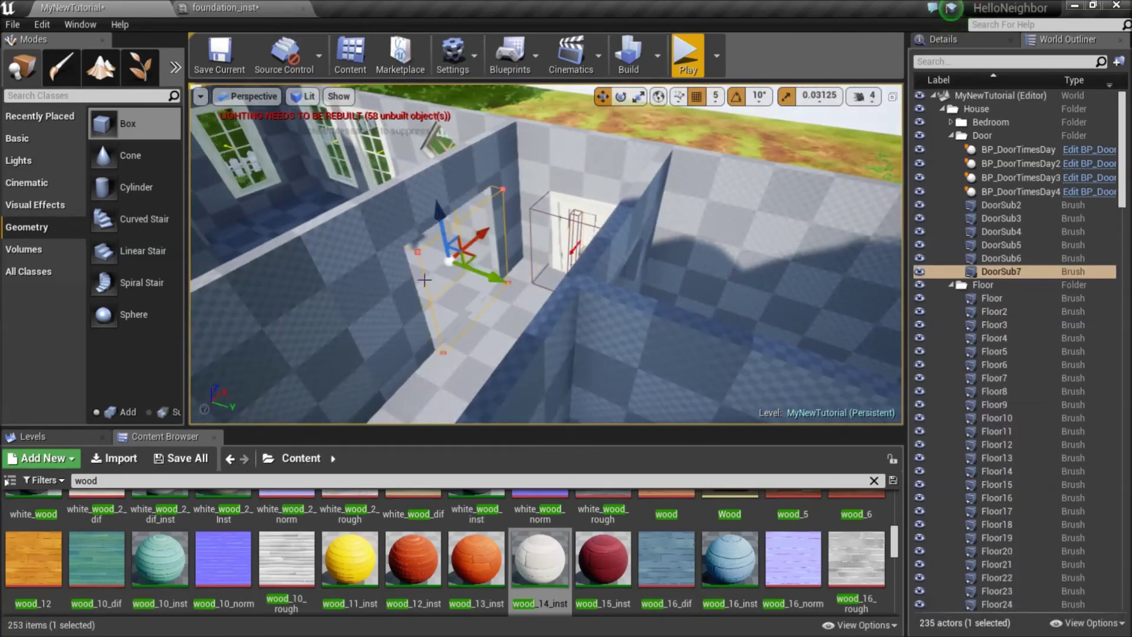
pyautogui.moveTo(421, 292); pyautogui.dragTo(330, 291, button='right')
pyautogui.moveTo(498, 284); pyautogui.dragTo(564, 305)
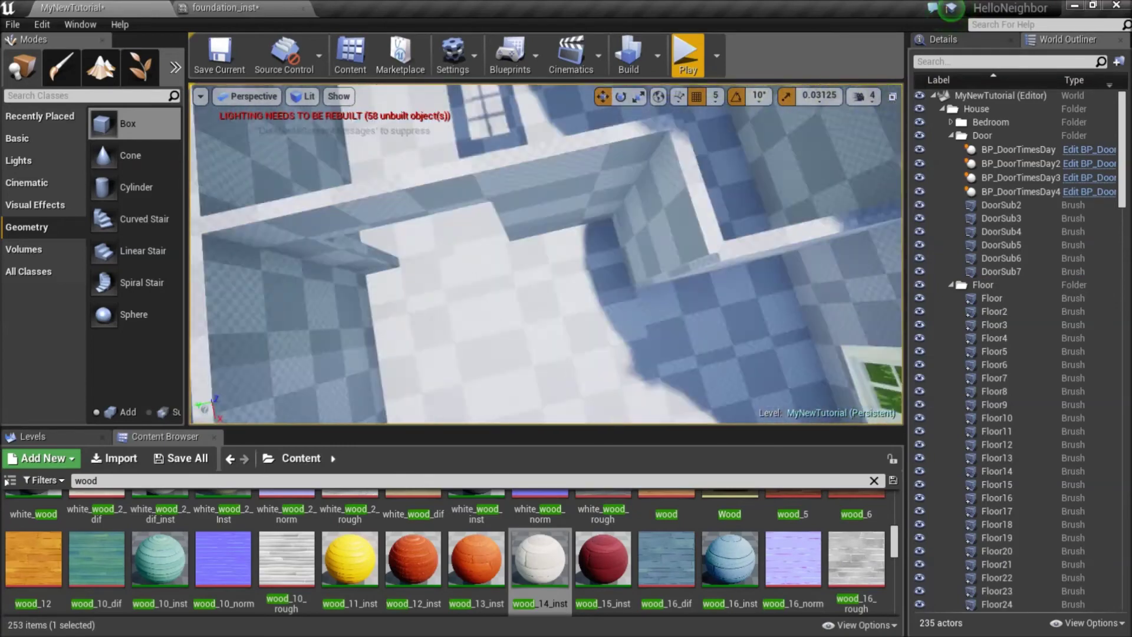
pyautogui.moveTo(545, 254); pyautogui.dragTo(353, 254, button='right')
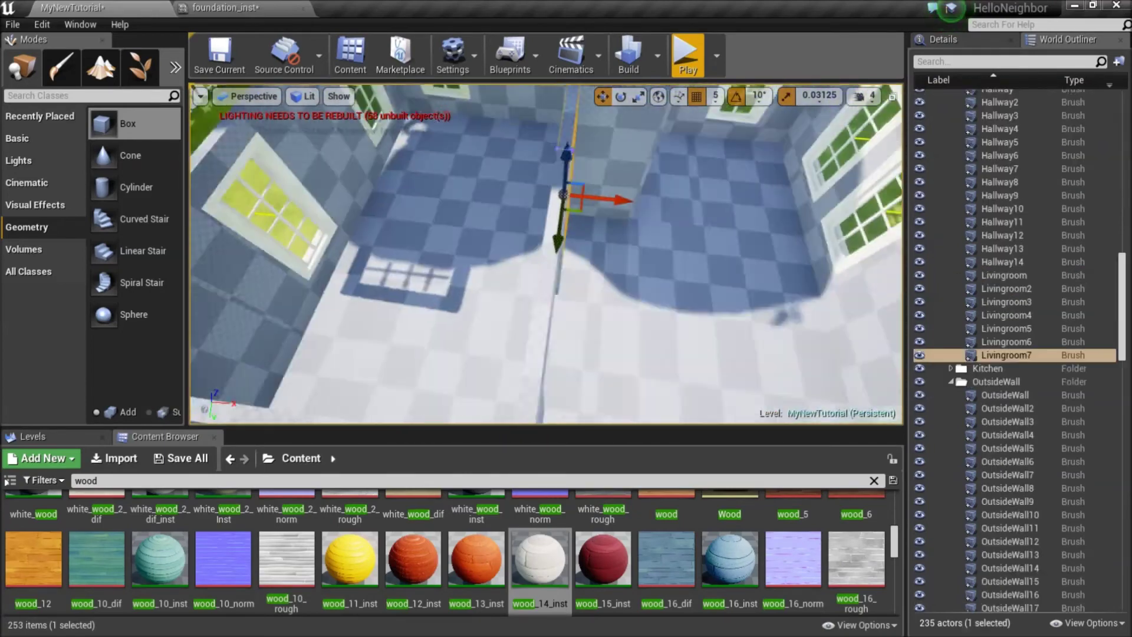
# Step: Duplicate the Livingroom7 wall brush and position the copy as another interior wall section of the living room
pyautogui.click(619, 228)
pyautogui.keyDown('alt'); pyautogui.moveTo(653, 222); pyautogui.dragTo(571, 216); pyautogui.keyUp('alt')
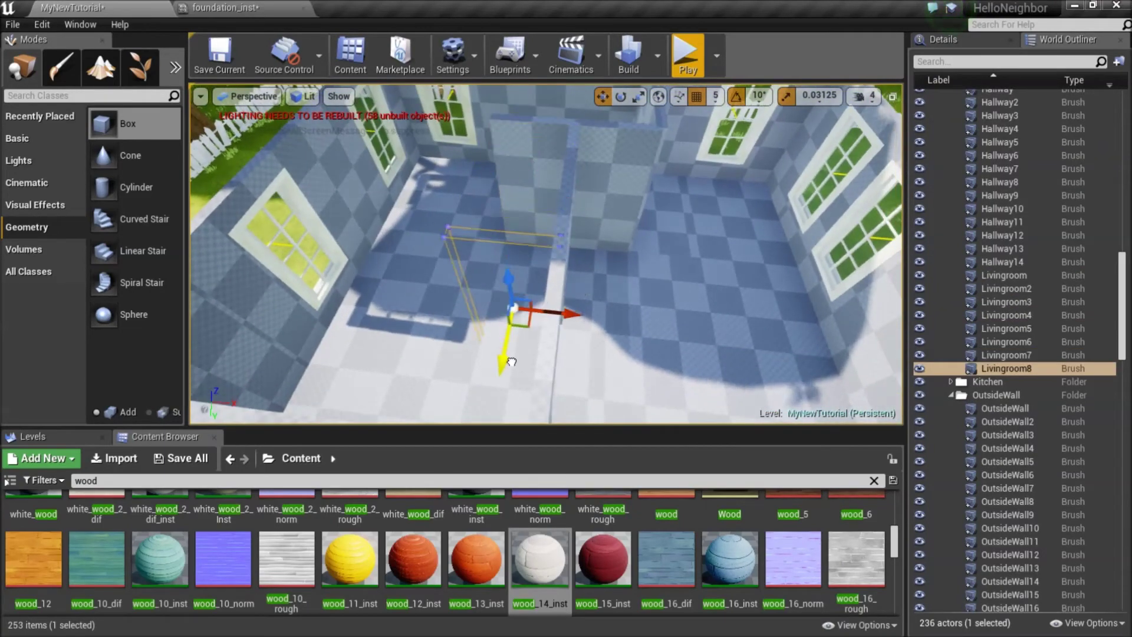
pyautogui.moveTo(1122, 294); pyautogui.dragTo(1122, 133)
pyautogui.click(1006, 271)
pyautogui.moveTo(377, 329); pyautogui.dragTo(353, 336)
pyautogui.click(460, 295)
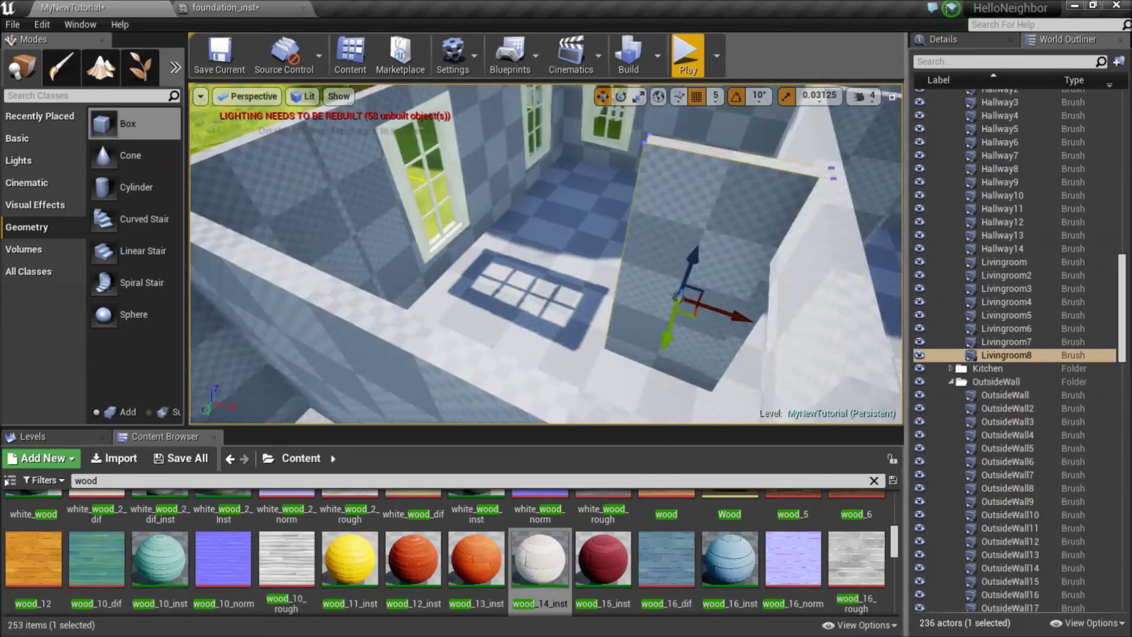
# Step: Extend the living room walls with further copies of Livingroom8 and shift BP_MyWindow6 with WindowSub6 along the outside wall
pyautogui.moveTo(575, 306); pyautogui.dragTo(630, 311, button='right')
pyautogui.keyDown('alt'); pyautogui.moveTo(630, 311); pyautogui.dragTo(583, 309); pyautogui.keyUp('alt')
pyautogui.keyDown('alt'); pyautogui.moveTo(505, 313); pyautogui.dragTo(400, 304); pyautogui.keyUp('alt')
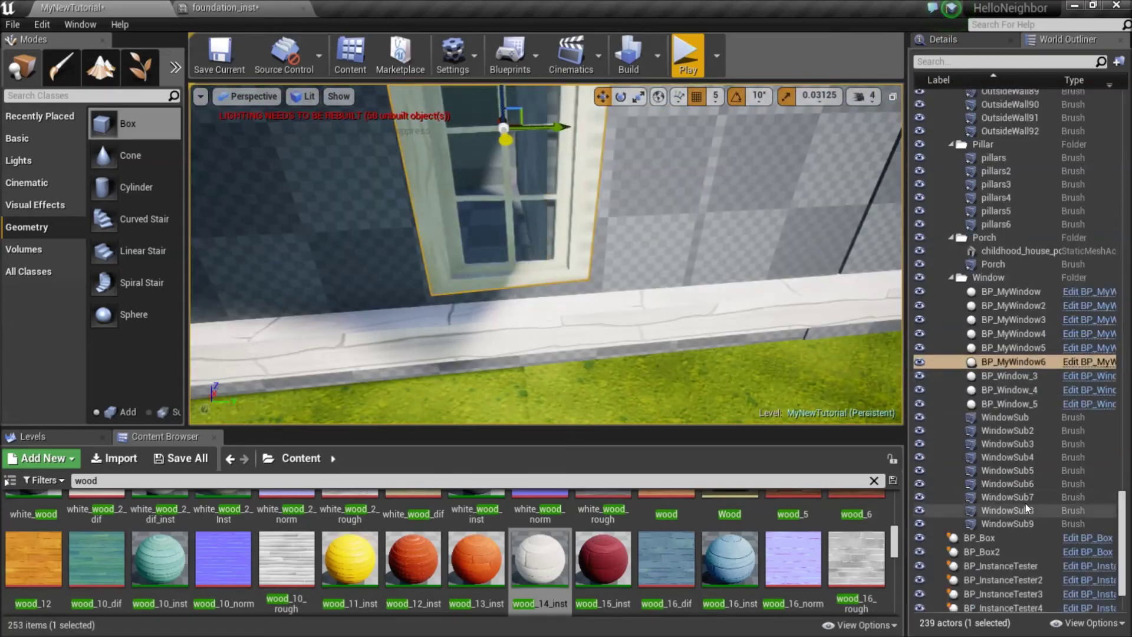
pyautogui.moveTo(575, 248); pyautogui.dragTo(532, 246)
pyautogui.moveTo(531, 245); pyautogui.dragTo(489, 295, button='right')
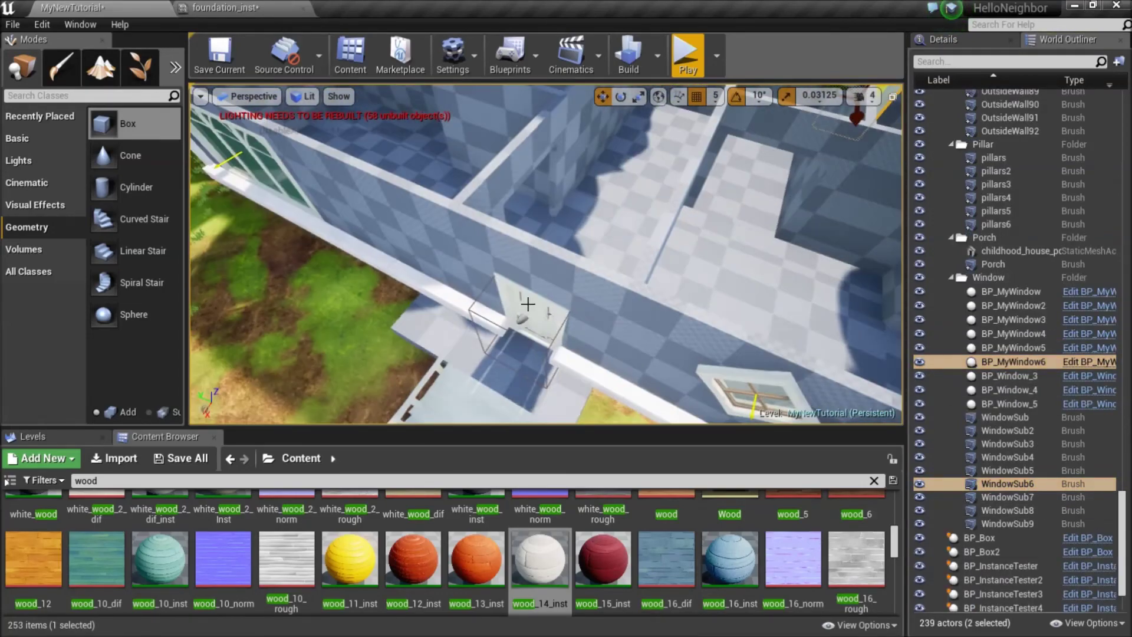
# Step: Duplicate a door together with its cutter, turn the copies and fit them into an interior wall
pyautogui.click(472, 310)
pyautogui.keyDown('alt'); pyautogui.moveTo(472, 310); pyautogui.dragTo(607, 224); pyautogui.keyUp('alt')
pyautogui.press('e')
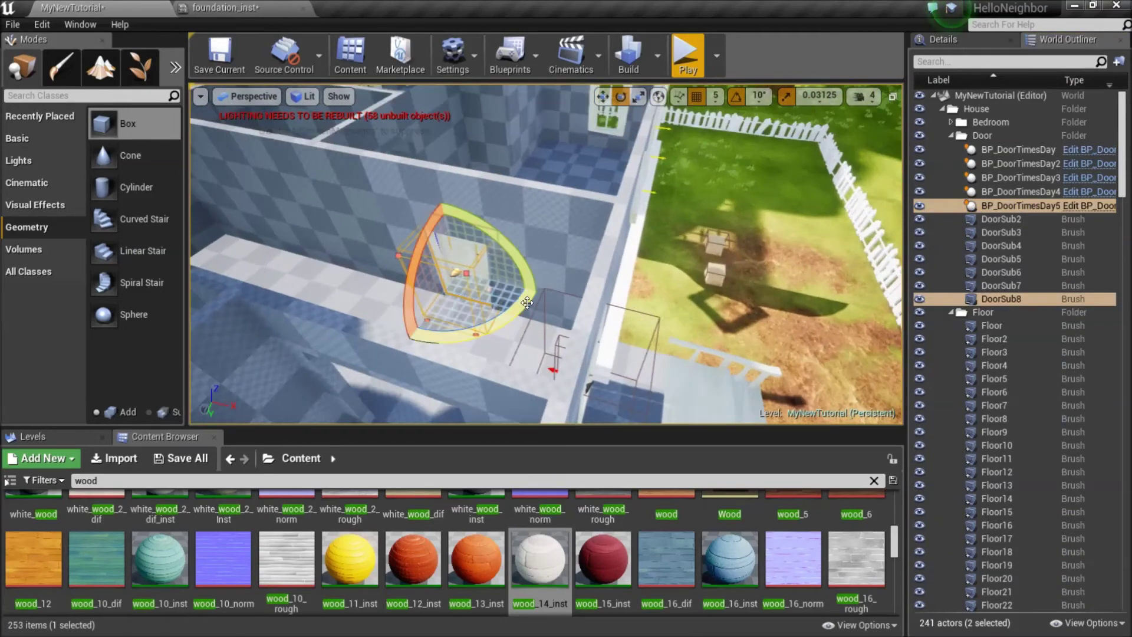
pyautogui.press('w')
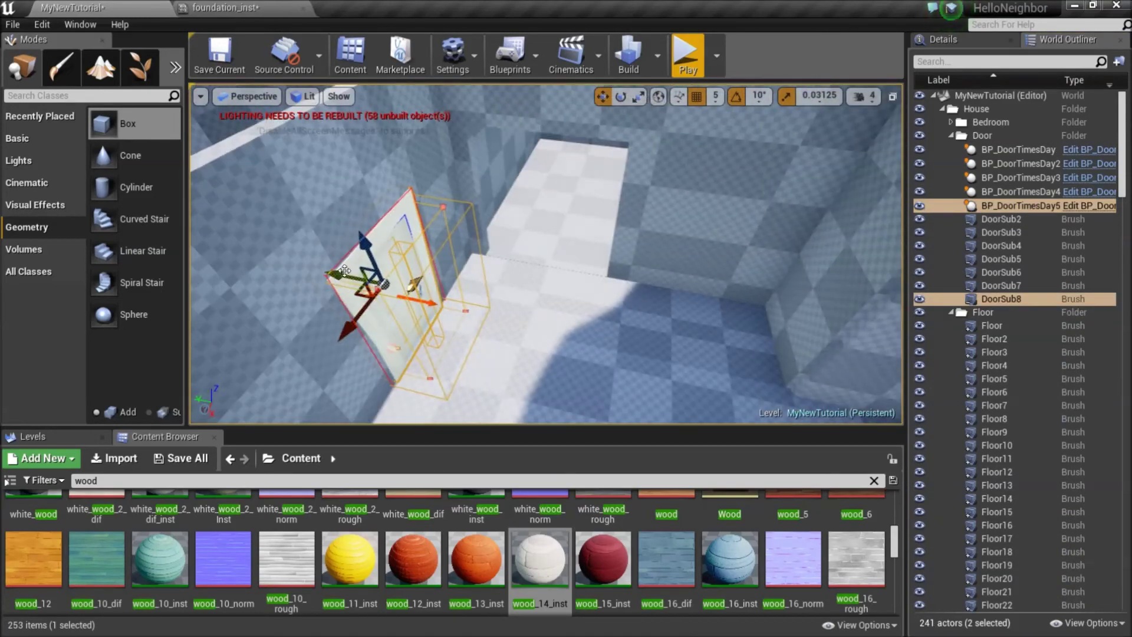
# Step: Duplicate BP_DoorTimesDay5 and DoorSub8 once more and align the copies with another interior wall to form a further doorway
pyautogui.keyDown('alt'); pyautogui.moveTo(560, 284); pyautogui.dragTo(519, 287); pyautogui.keyUp('alt')
pyautogui.moveTo(519, 288); pyautogui.dragTo(597, 298, button='right')
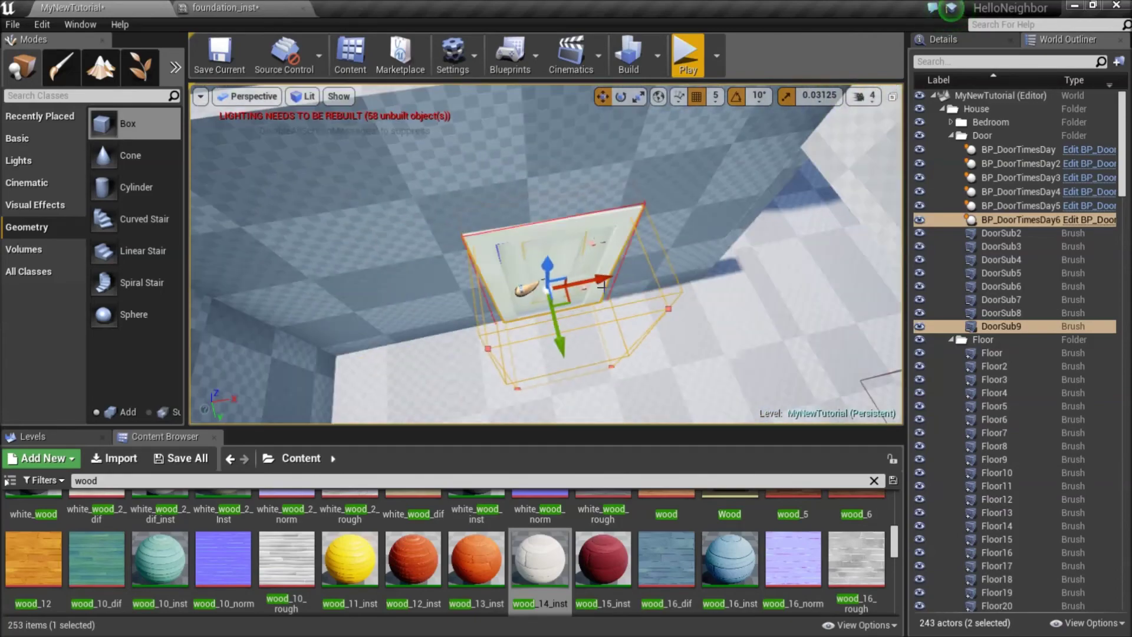
pyautogui.moveTo(599, 289); pyautogui.dragTo(629, 285)
pyautogui.moveTo(663, 307); pyautogui.dragTo(437, 312, button='right')
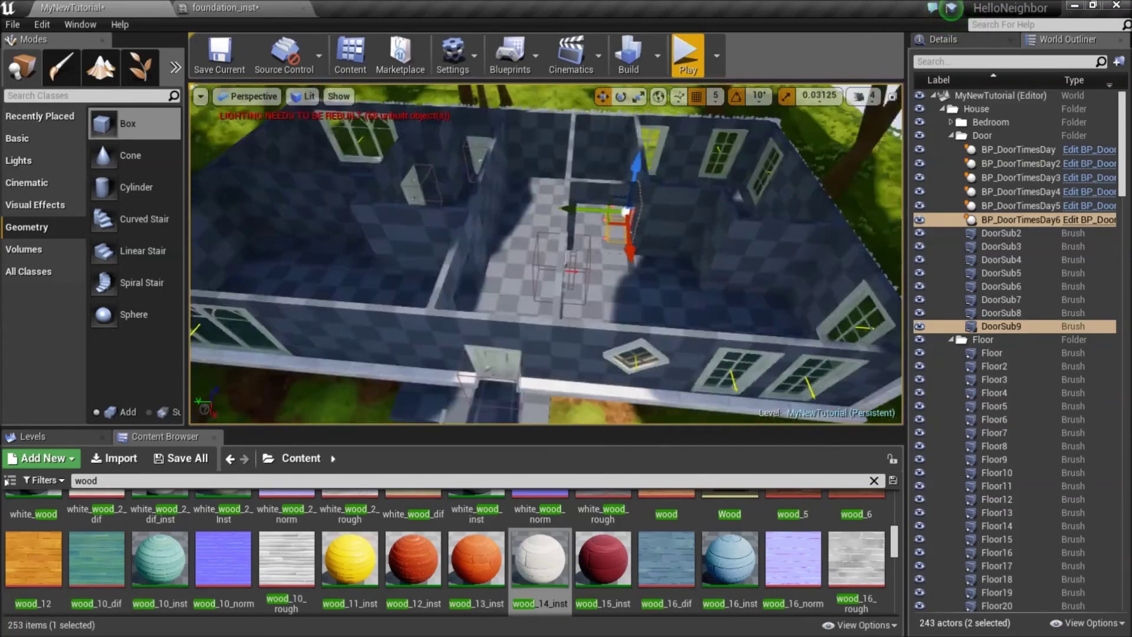
# Step: Play-test the level inside the house and return to editing
pyautogui.click(687, 56)
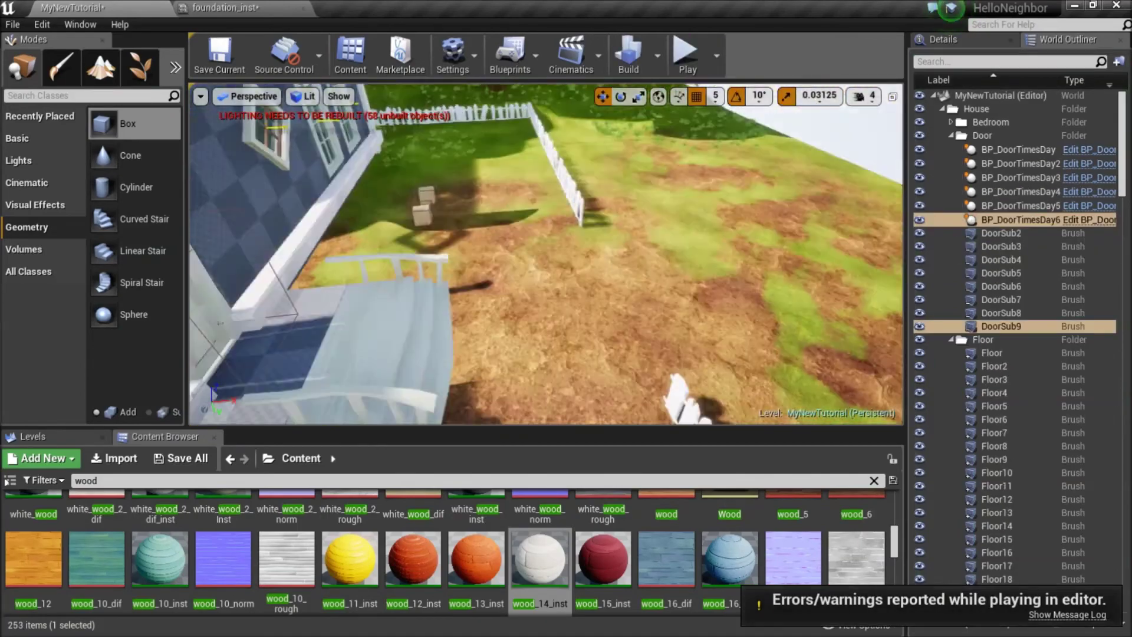
pyautogui.press('w')
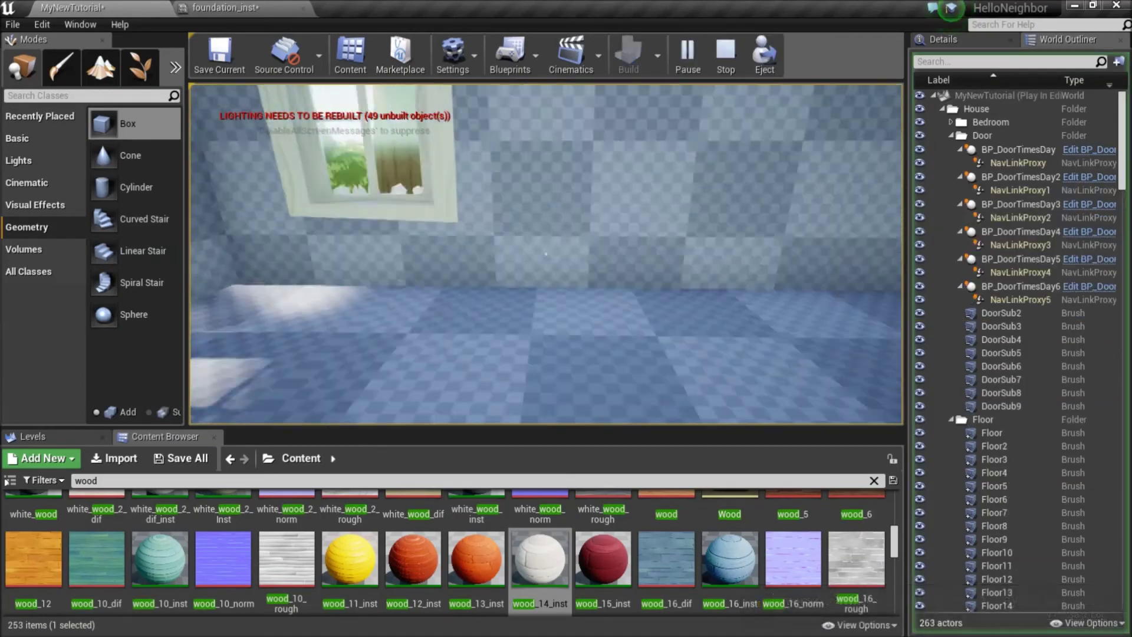
pyautogui.press('Escape')
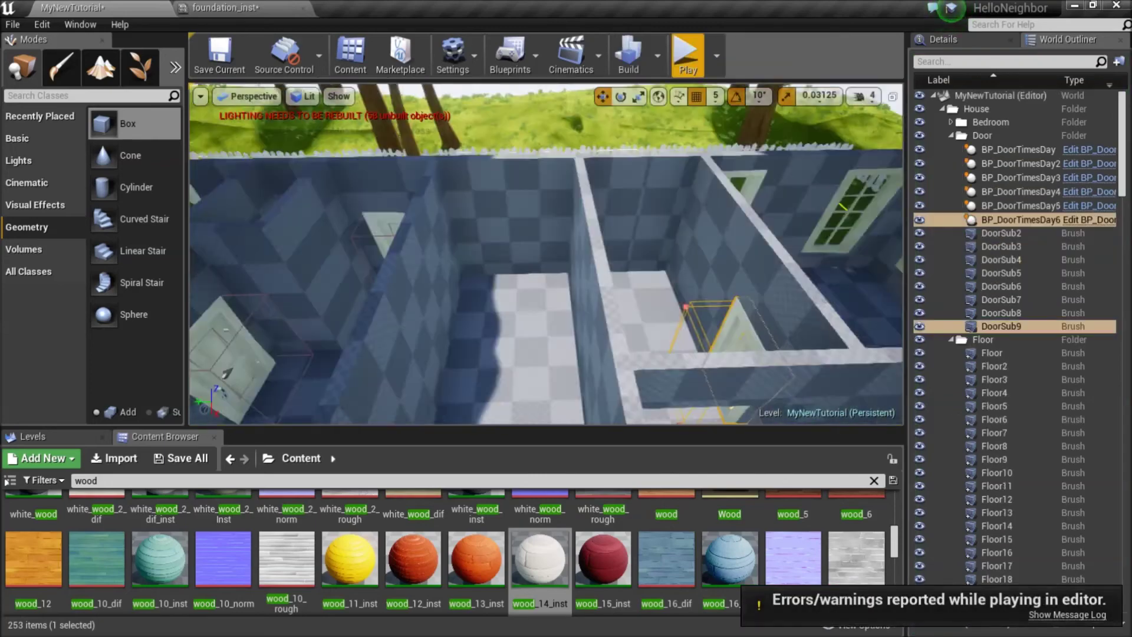
# Step: Duplicate the DoorSub7 cutter, rotate the copy and position it to open another doorless passage through an interior wall
pyautogui.click(1002, 312)
pyautogui.click(1000, 300)
pyautogui.keyDown('alt'); pyautogui.moveTo(626, 273); pyautogui.dragTo(410, 307); pyautogui.keyUp('alt')
pyautogui.press('e')
pyautogui.moveTo(407, 348); pyautogui.dragTo(354, 330)
pyautogui.moveTo(454, 303); pyautogui.dragTo(577, 275, button='right')
pyautogui.press('w')
pyautogui.moveTo(478, 301); pyautogui.dragTo(475, 300)
pyautogui.moveTo(475, 300); pyautogui.dragTo(637, 232, button='right')
# Step: Duplicate a hallway wall brush, rotate the copy 90 degrees to cross the hallway, and place a second copy beyond it
pyautogui.click(632, 228)
pyautogui.keyDown('alt'); pyautogui.moveTo(596, 189); pyautogui.dragTo(647, 236); pyautogui.keyUp('alt')
pyautogui.press('e')
pyautogui.moveTo(590, 247); pyautogui.dragTo(613, 210)
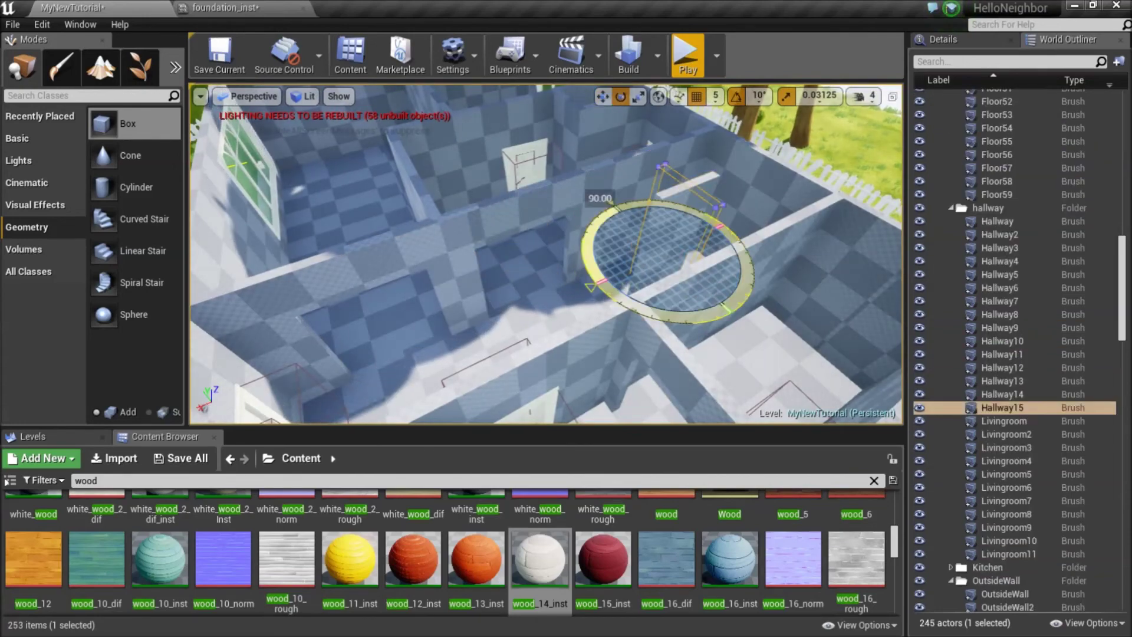
pyautogui.press('w')
pyautogui.moveTo(636, 255); pyautogui.dragTo(556, 257)
pyautogui.moveTo(556, 257); pyautogui.dragTo(636, 277, button='right')
pyautogui.keyDown('alt'); pyautogui.moveTo(513, 214); pyautogui.dragTo(569, 230); pyautogui.keyUp('alt')
pyautogui.moveTo(568, 230); pyautogui.dragTo(530, 207, button='right')
# Step: Duplicate BP_DoorTimesDay3 with a door cutter and fit the copies into the new wall across the hallway
pyautogui.click(354, 265)
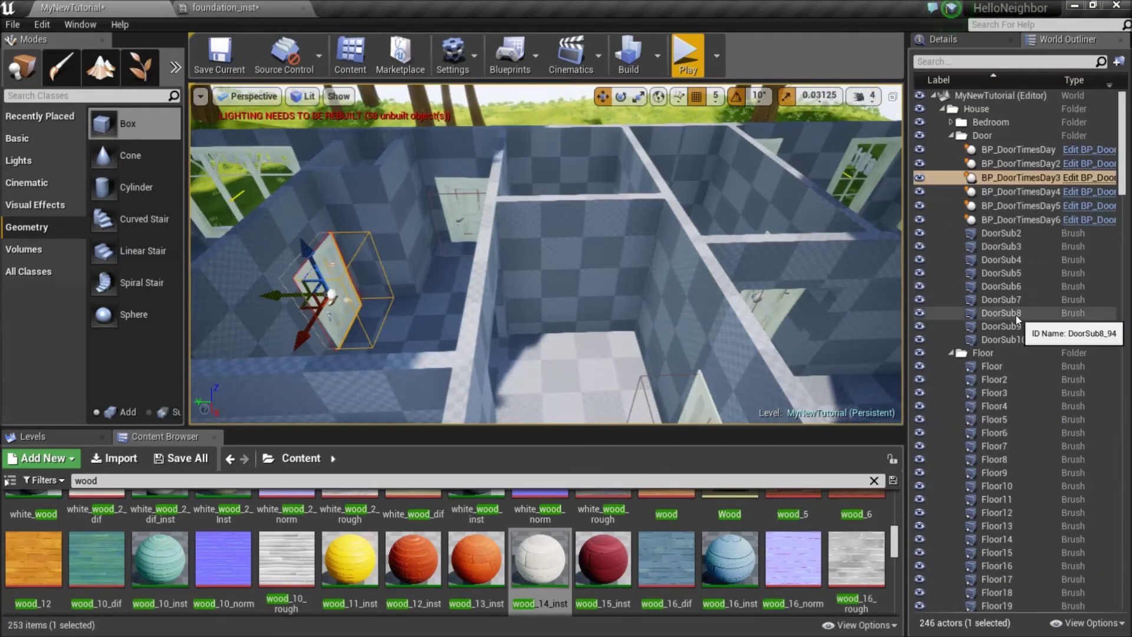
pyautogui.keyDown('ctrl'); pyautogui.click(1013, 261); pyautogui.keyUp('ctrl')
pyautogui.keyDown('alt'); pyautogui.moveTo(285, 296); pyautogui.dragTo(525, 298); pyautogui.keyUp('alt')
pyautogui.press('e')
pyautogui.press('w')
pyautogui.press('f')
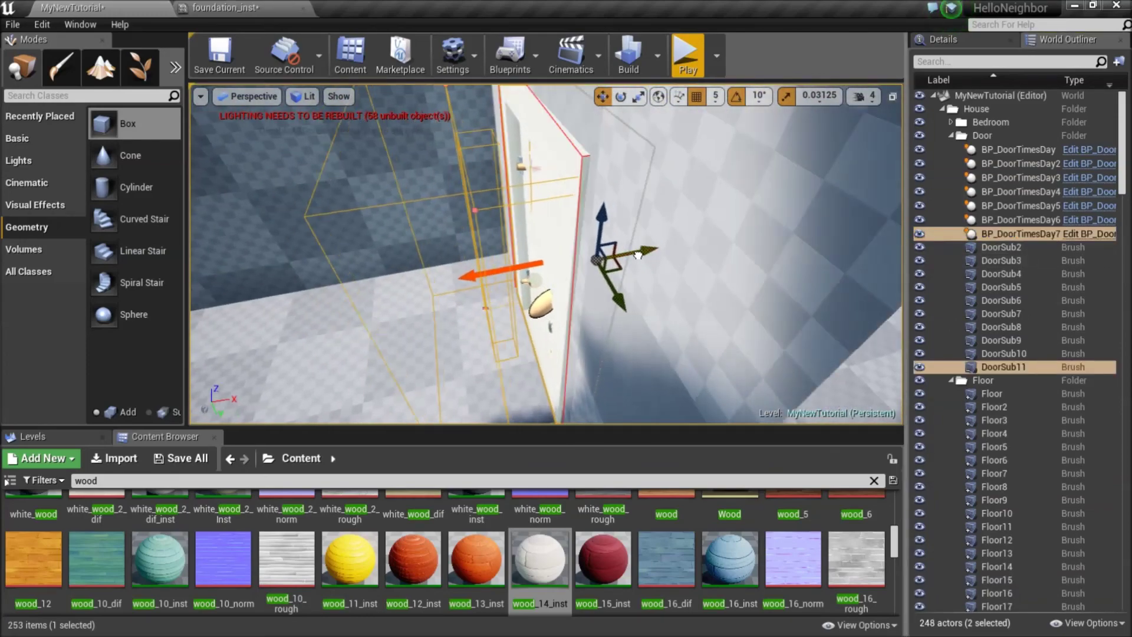
pyautogui.moveTo(546, 253); pyautogui.dragTo(607, 254, button='right')
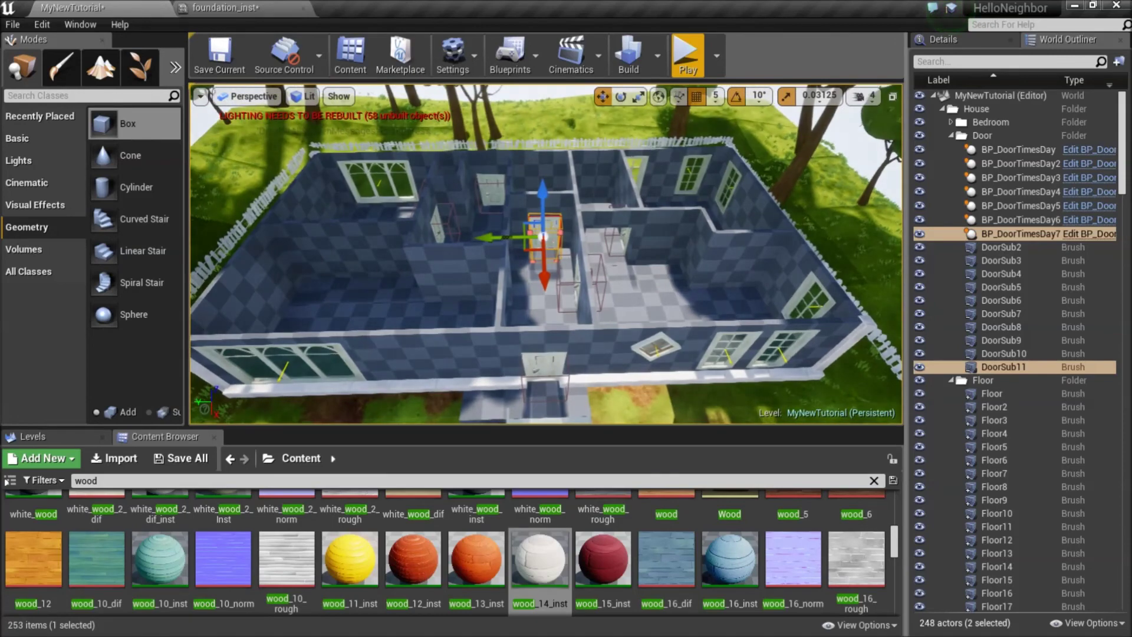
pyautogui.moveTo(636, 255)
pyautogui.mouseDown(button='right')
pyautogui.moveTo(595, 224)
pyautogui.moveTo(636, 242)
pyautogui.mouseUp(button='right')
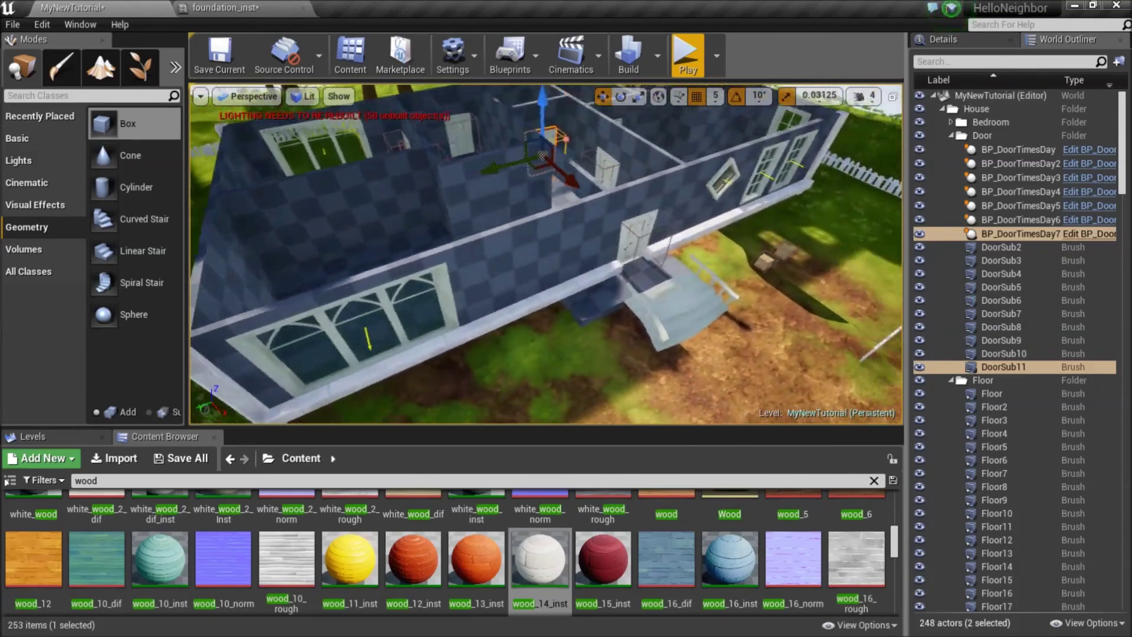
pyautogui.moveTo(461, 294); pyautogui.dragTo(461, 283, button='right')
pyautogui.moveTo(531, 307); pyautogui.dragTo(546, 334, button='right')
pyautogui.moveTo(614, 339); pyautogui.dragTo(593, 354, button='right')
pyautogui.click(592, 325)
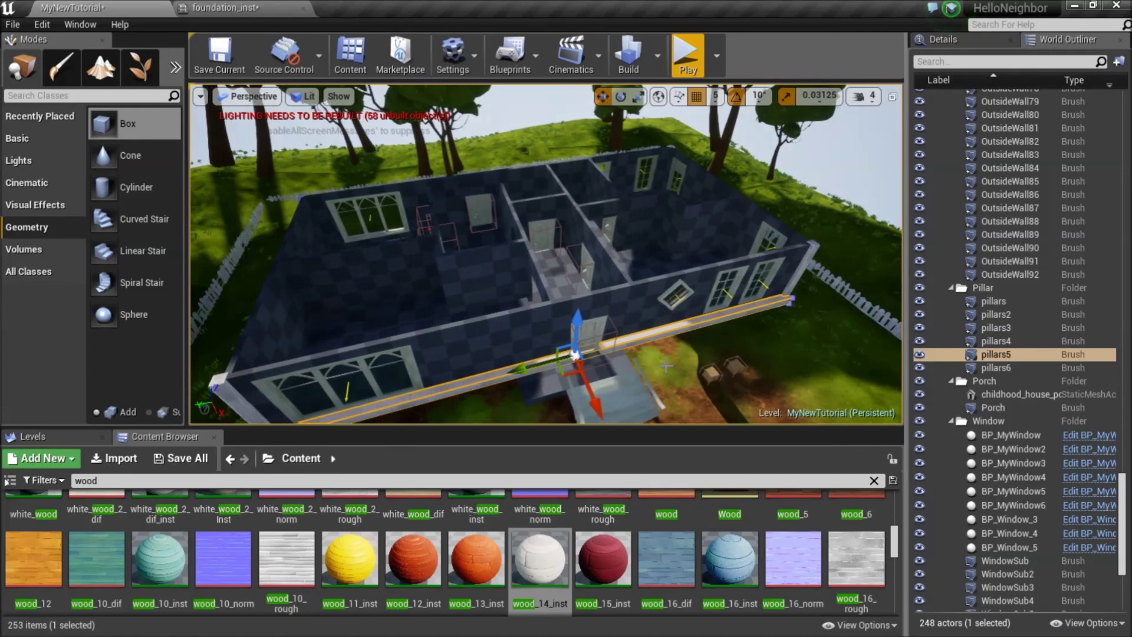